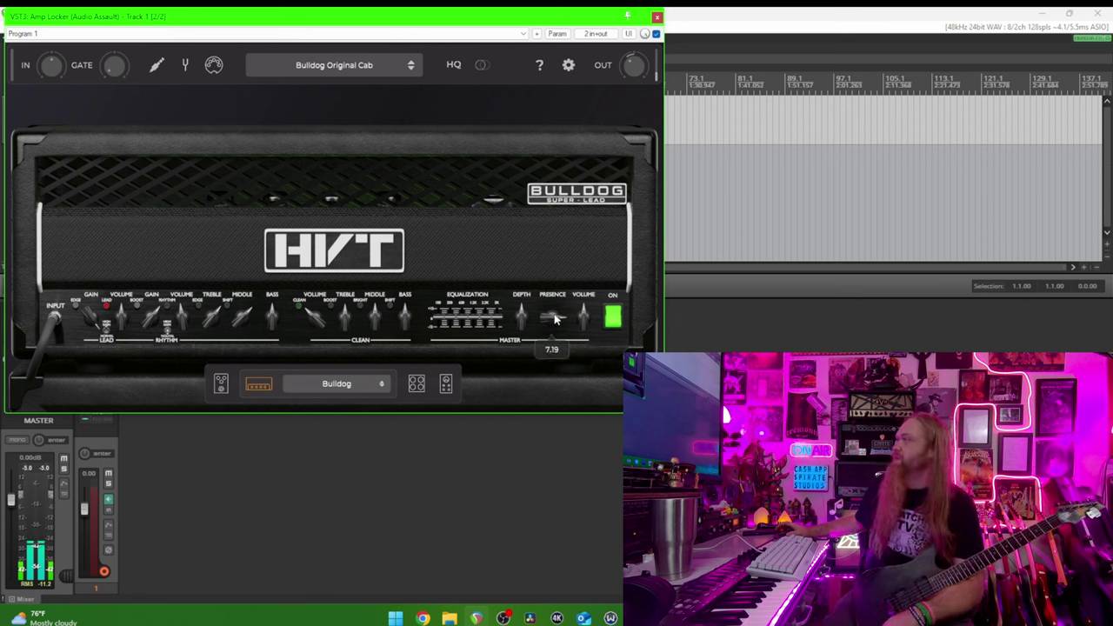
Turn up the master Presence on the Bulldog amp
drag(552, 319, 550, 260)
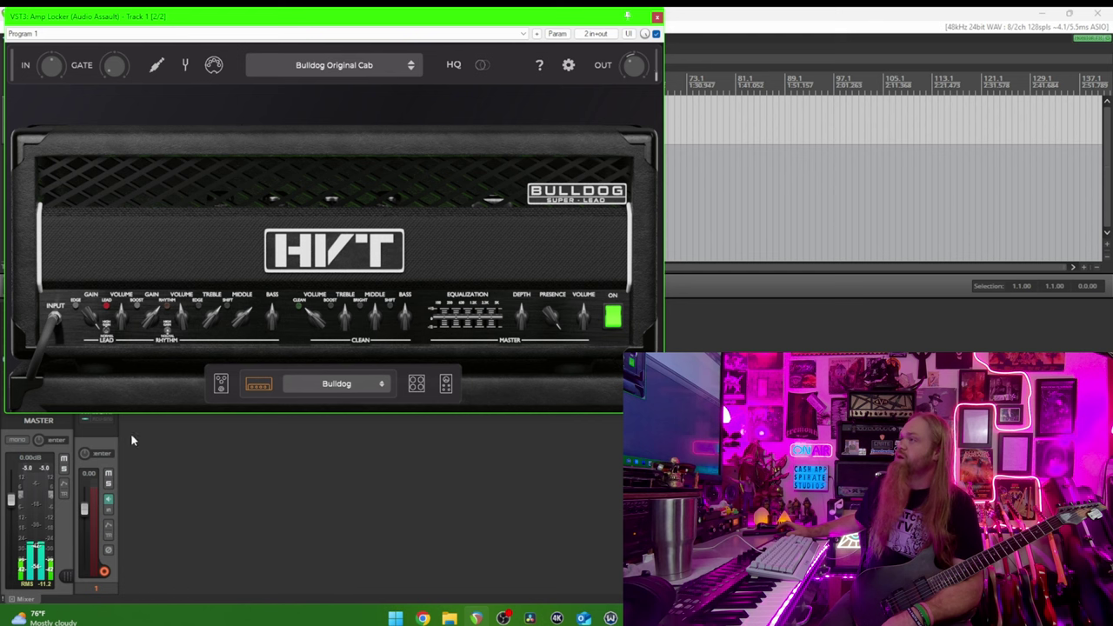
click(97, 425)
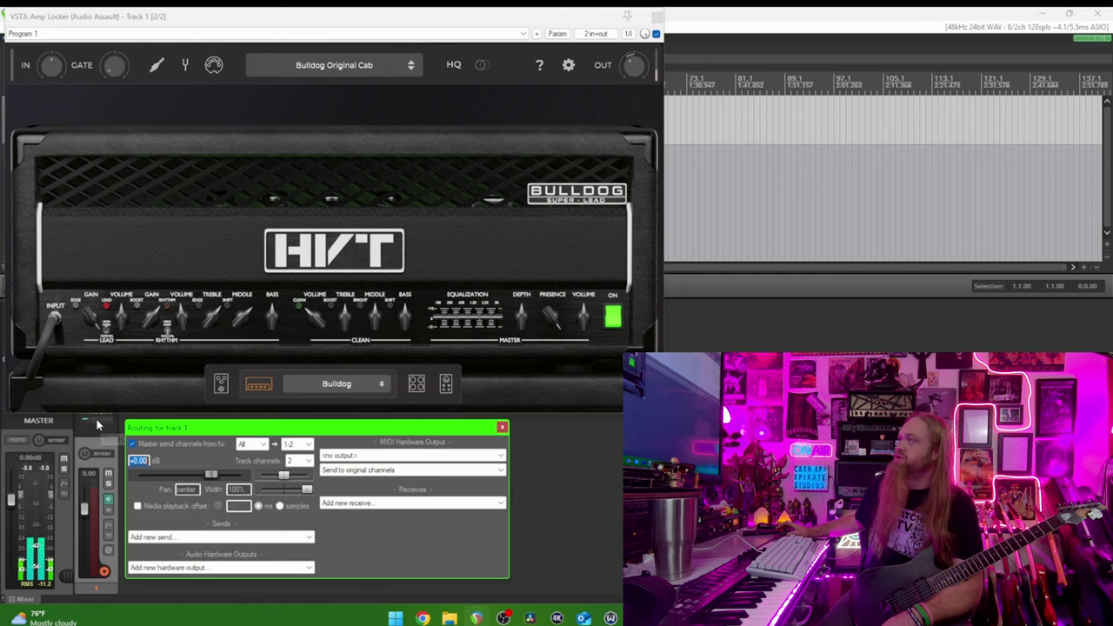
click(502, 427)
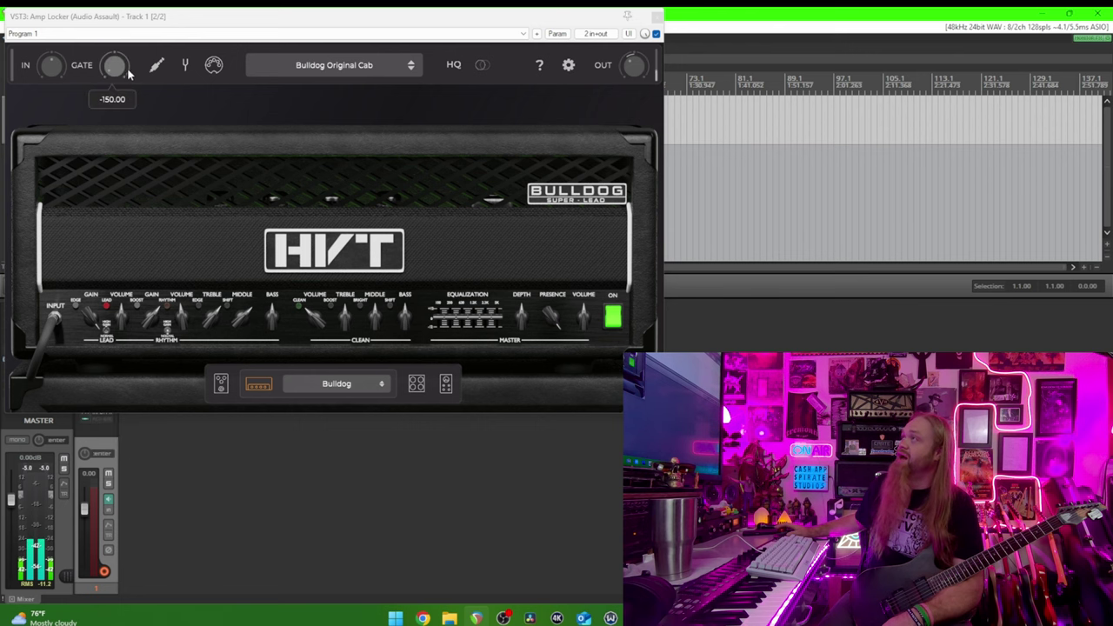
Set the threshold of track 1's Denoiser plugin to 0.25, close it, and reposition the Amp Locker window
drag(184, 31, 297, 45)
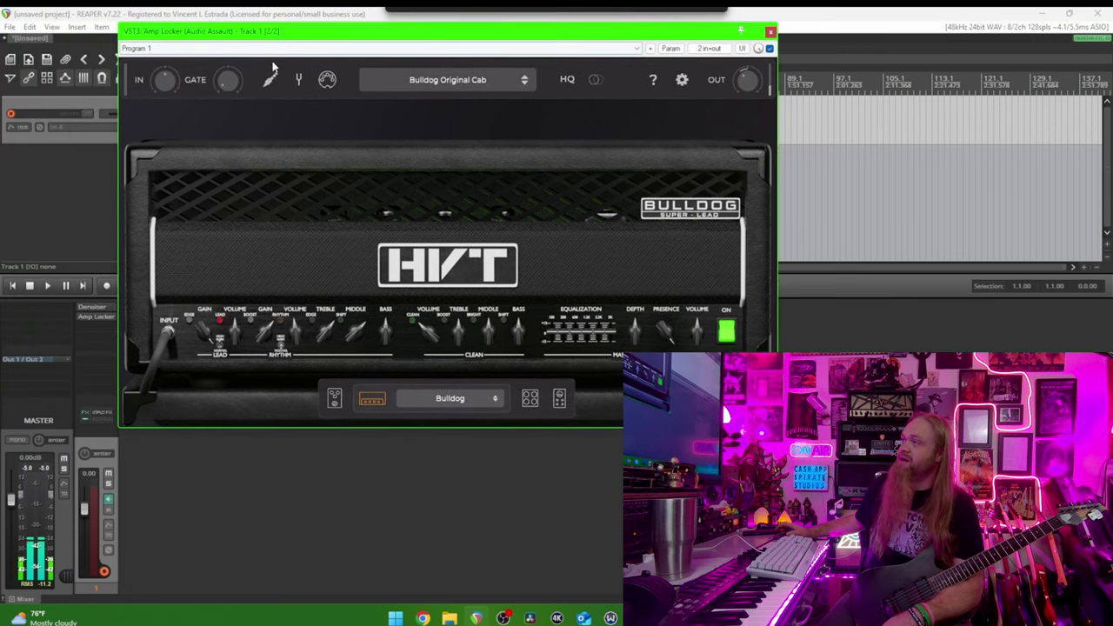
click(94, 307)
drag(50, 220, 50, 209)
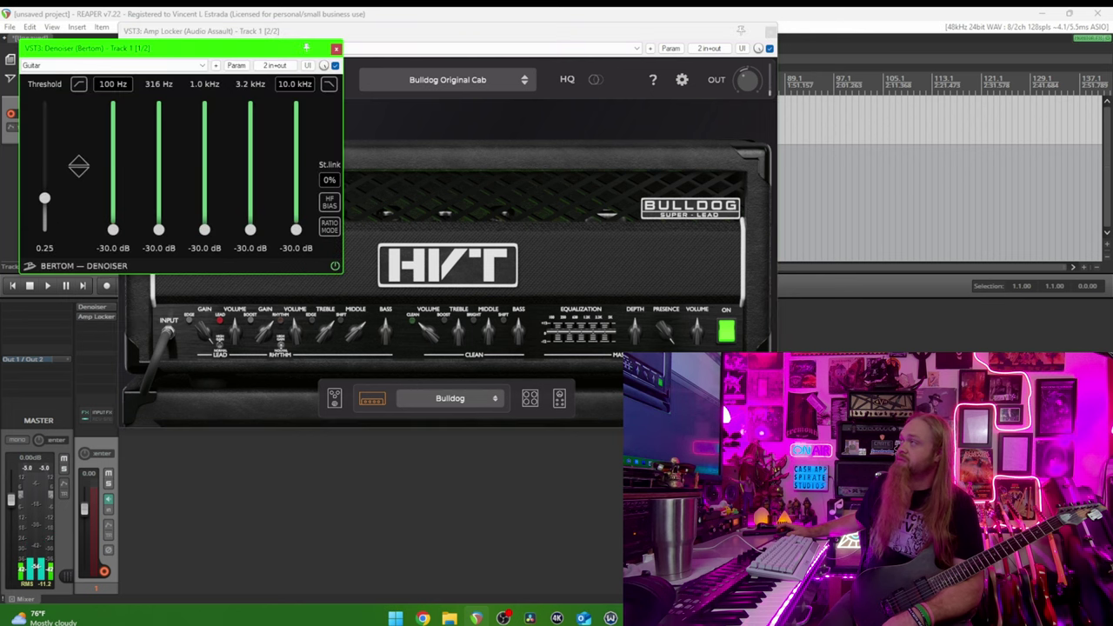
click(335, 48)
drag(378, 37, 274, 35)
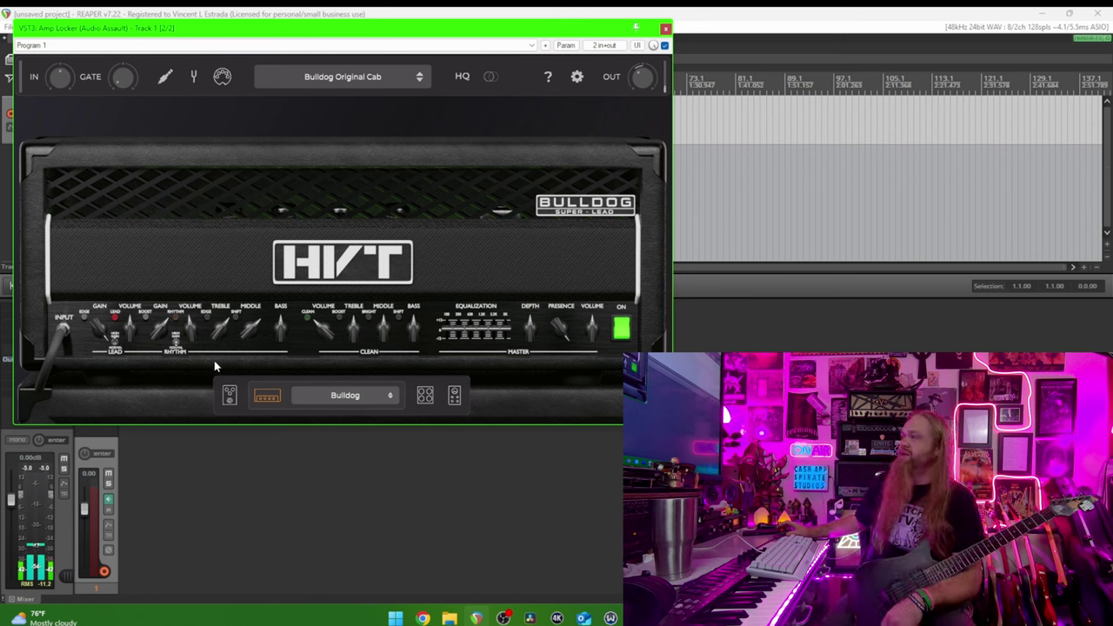
Turn up the Treble shared by the lead and rhythm channels and reduce the lead Gain on the Bulldog amp
click(429, 400)
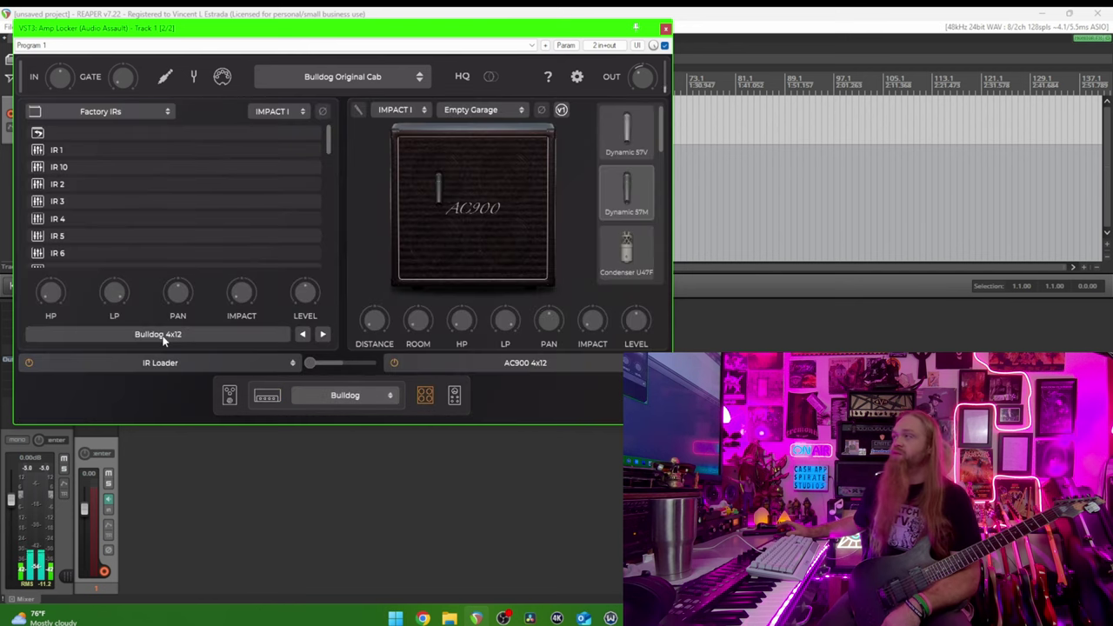
click(267, 397)
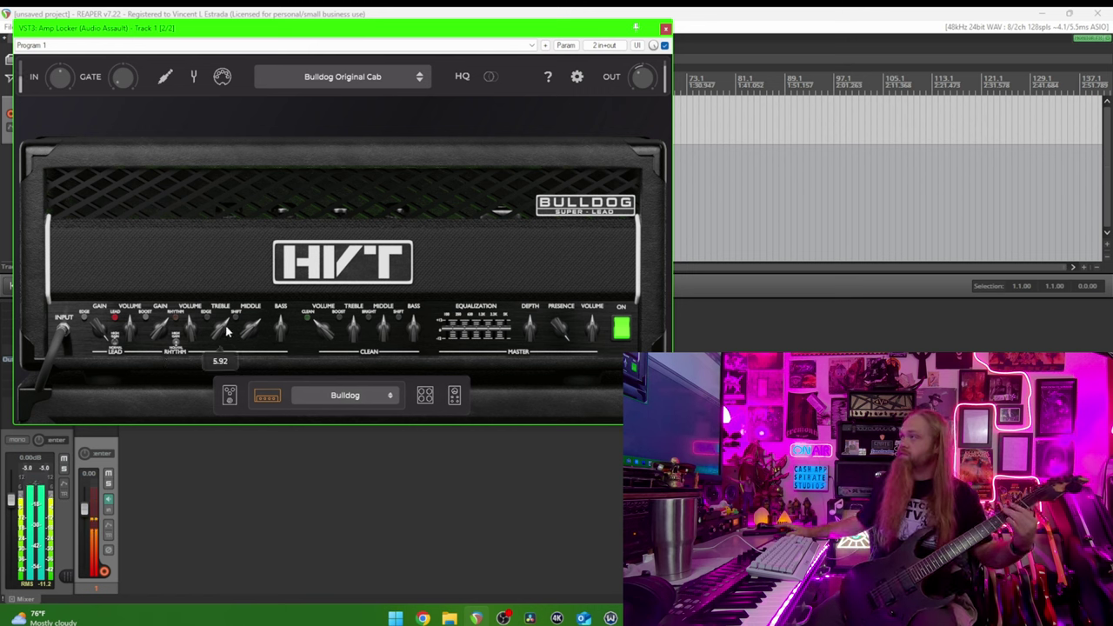
mouse_move(222, 328)
mouse_down()
mouse_move(227, 297)
mouse_move(250, 313)
mouse_move(253, 292)
mouse_move(257, 346)
mouse_move(218, 326)
mouse_move(221, 308)
mouse_up()
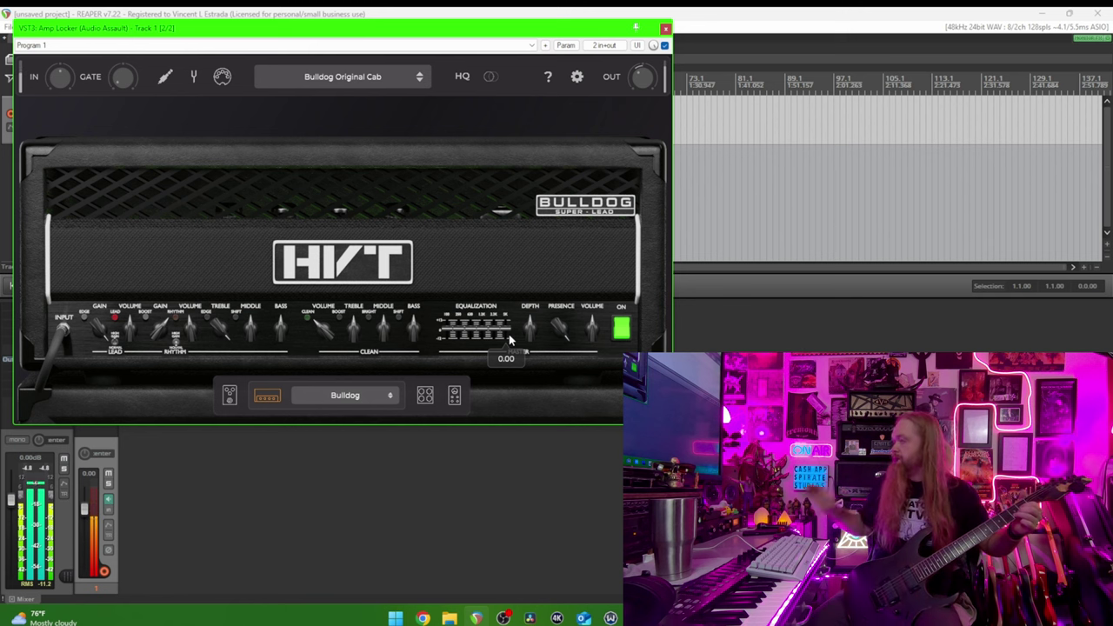
mouse_move(99, 331)
drag(96, 348, 98, 394)
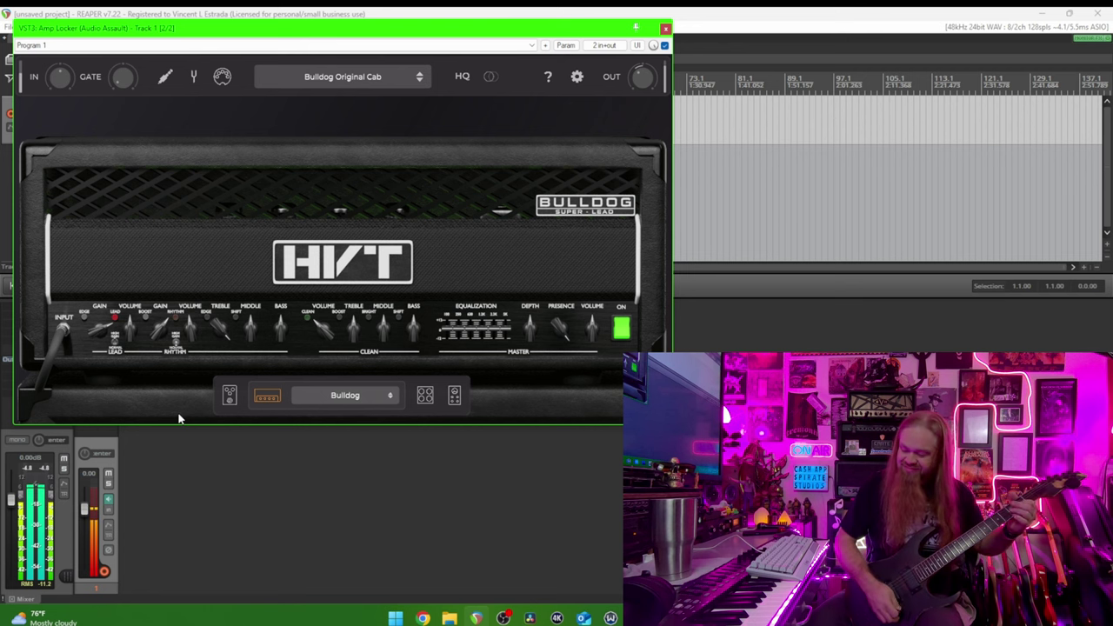
Load the Screamer pedal into the first pedal slot and turn up its Overdrive and Level
click(229, 395)
click(82, 350)
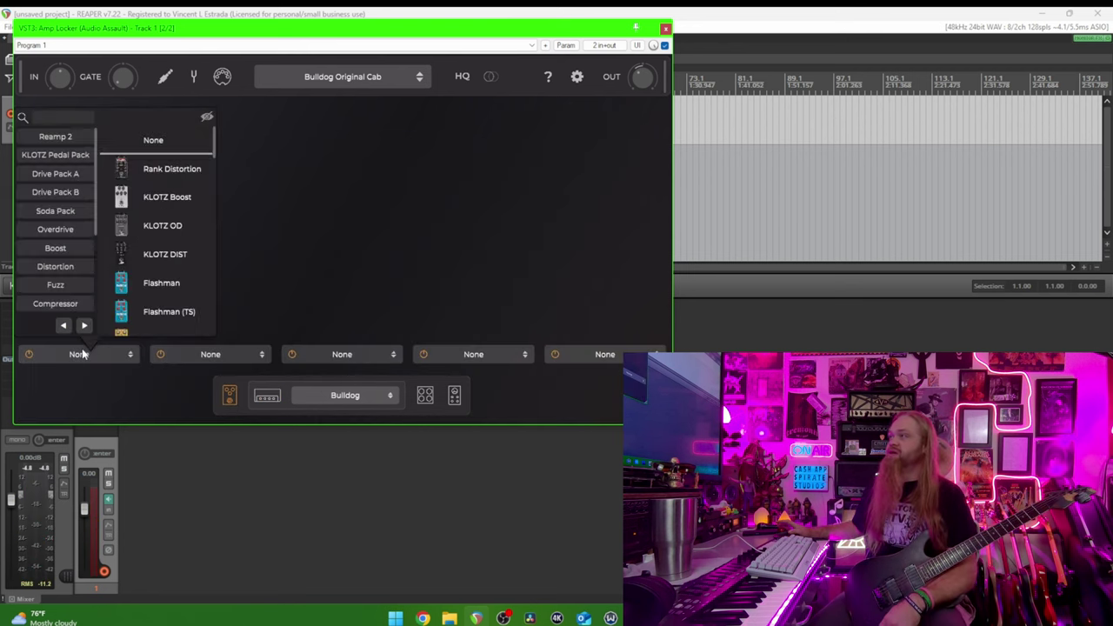
scroll(140, 263, down, 2)
click(144, 286)
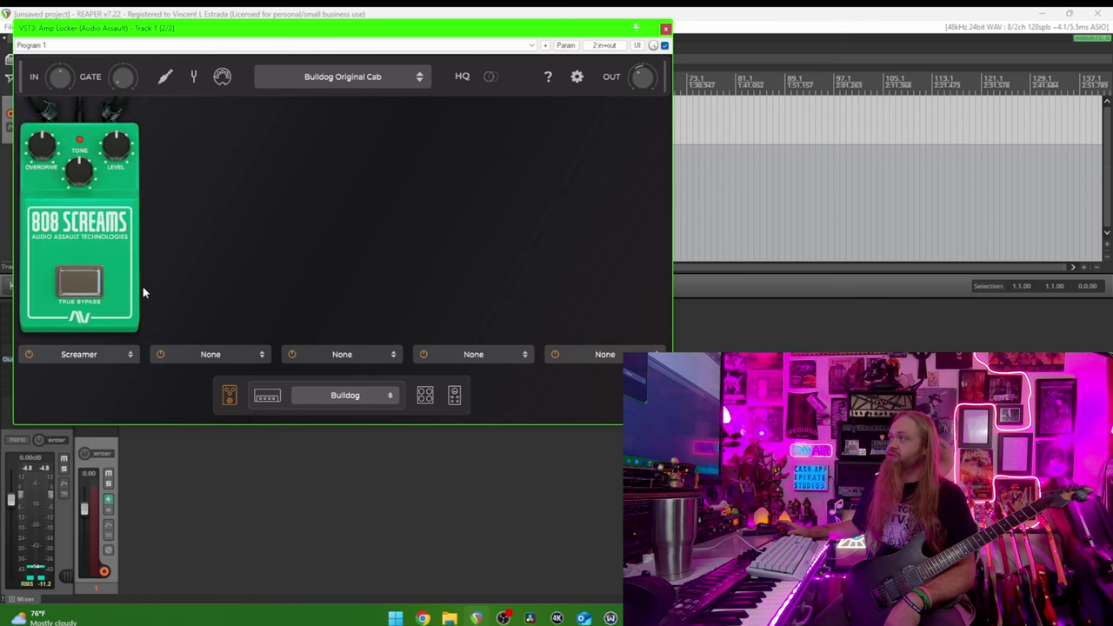
scroll(40, 159, up, 2)
scroll(115, 147, up, 3)
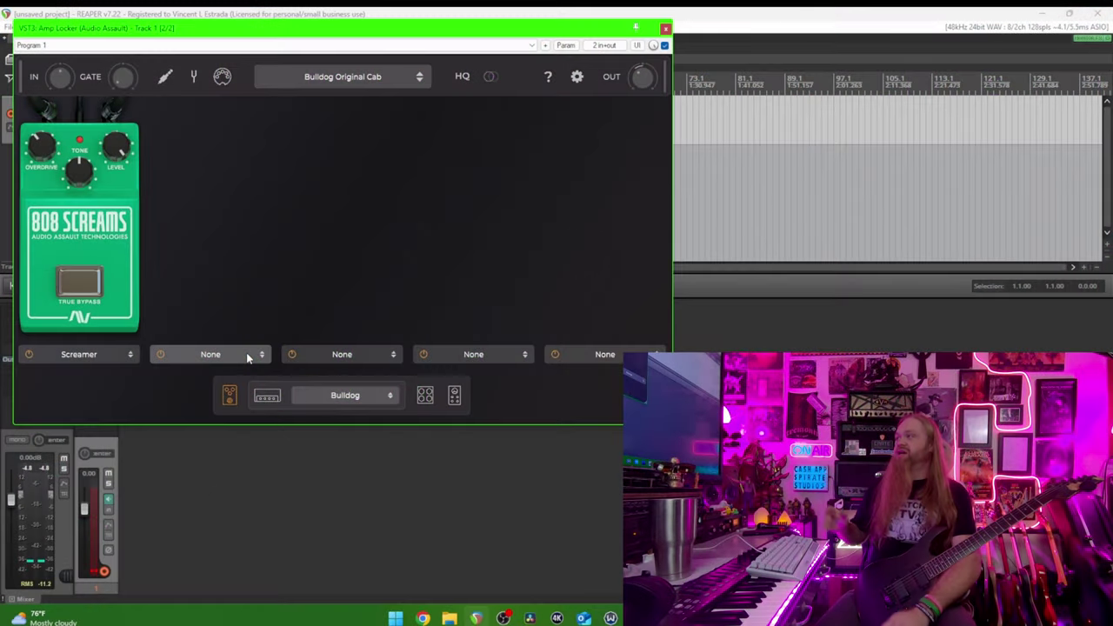
Switch the cabinet section's IR Loader to the Bulldog Original IRs folder
click(333, 398)
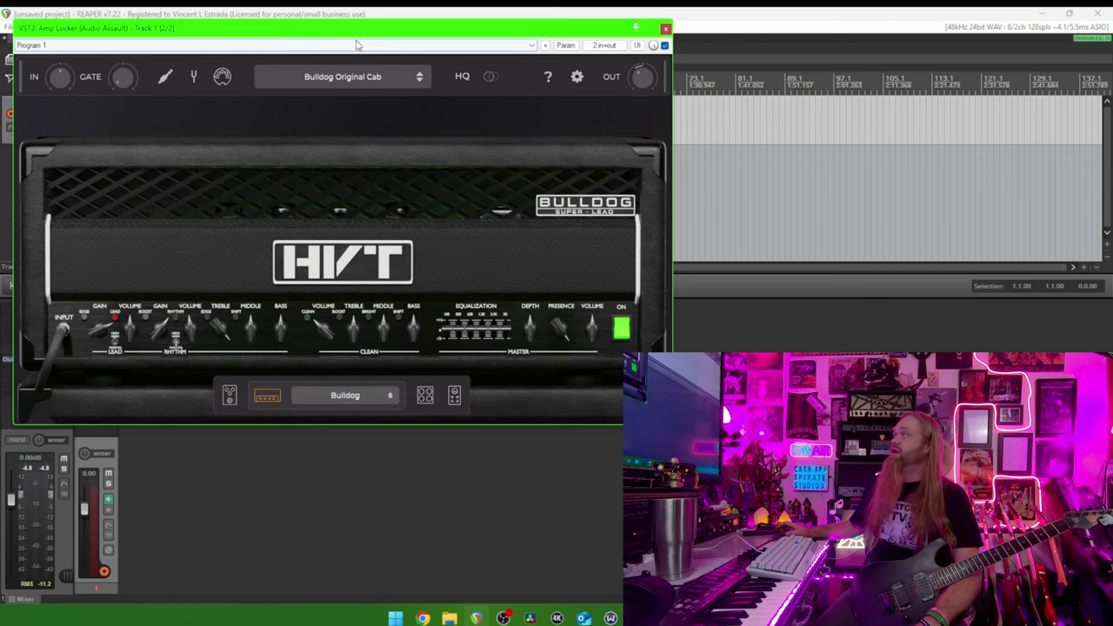
click(425, 396)
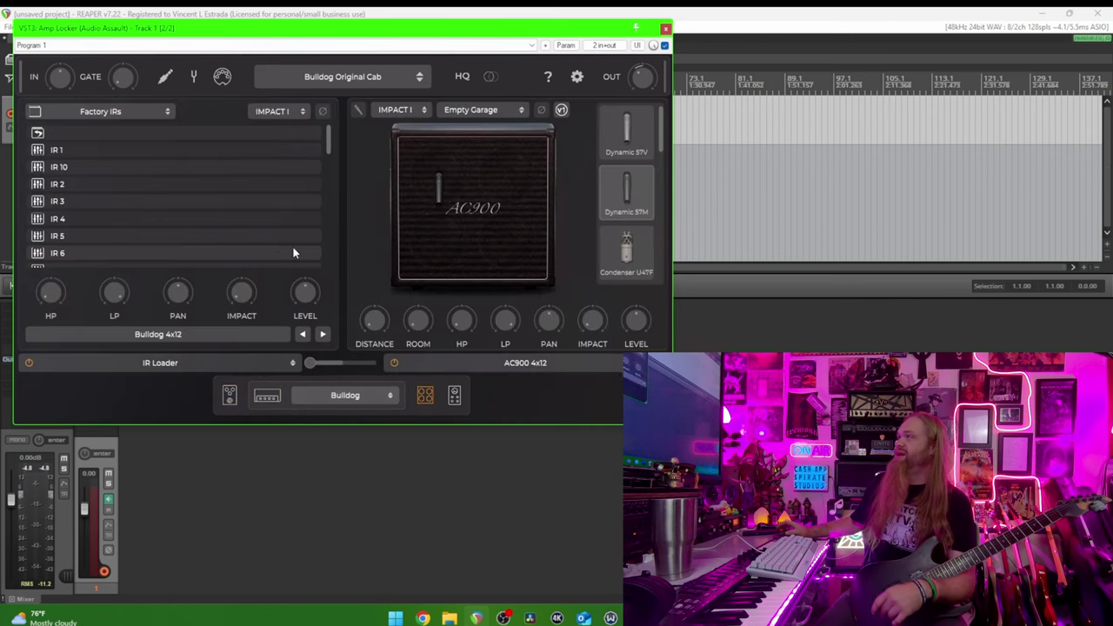
click(165, 334)
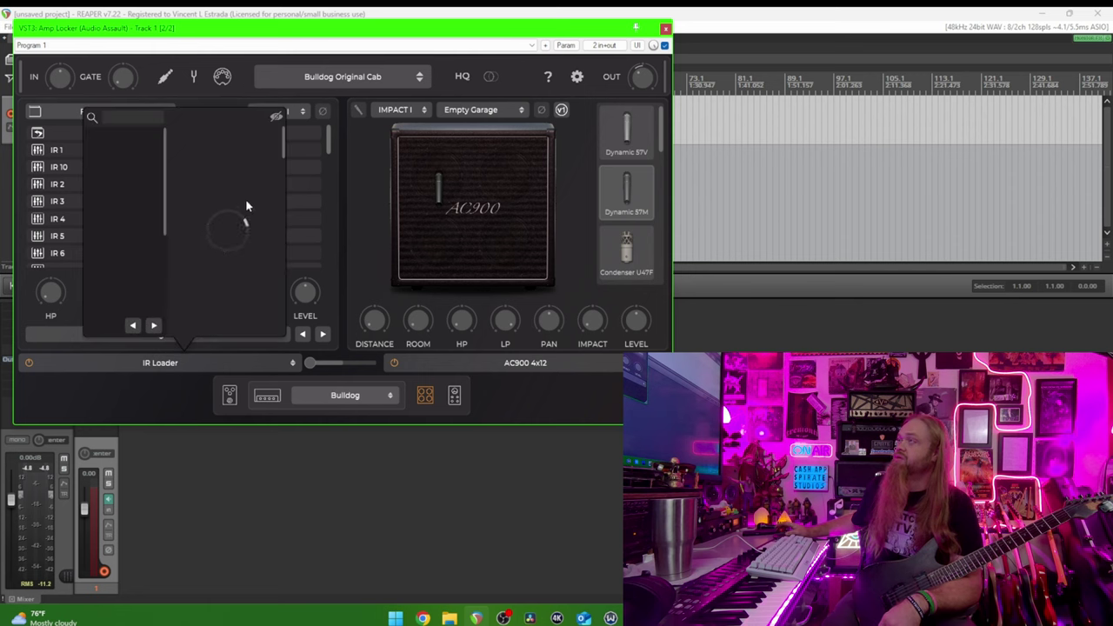
click(109, 412)
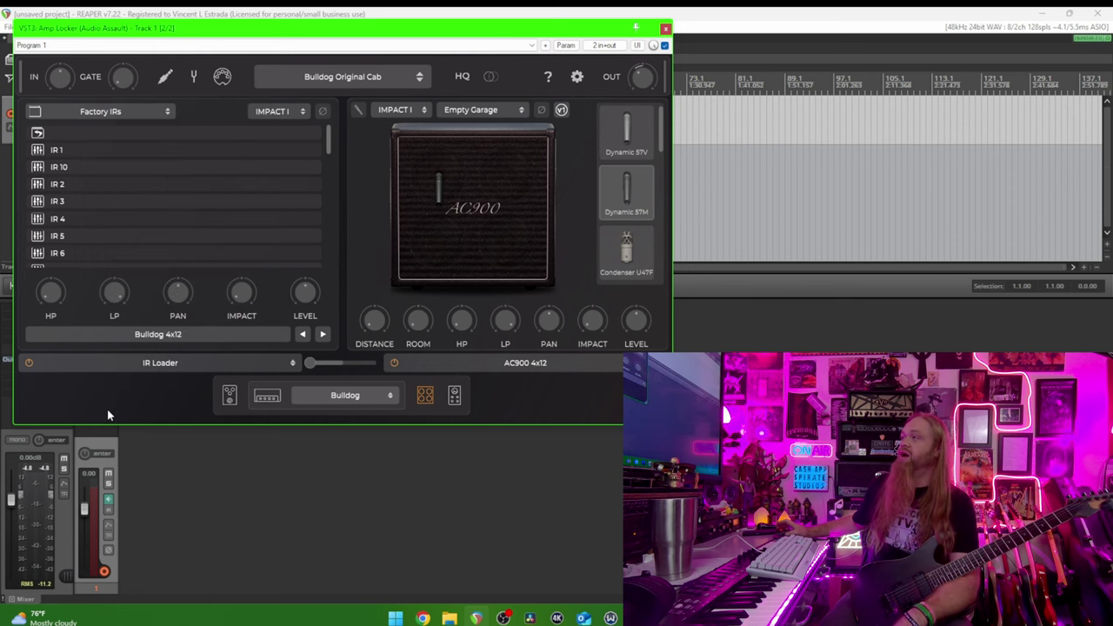
click(73, 112)
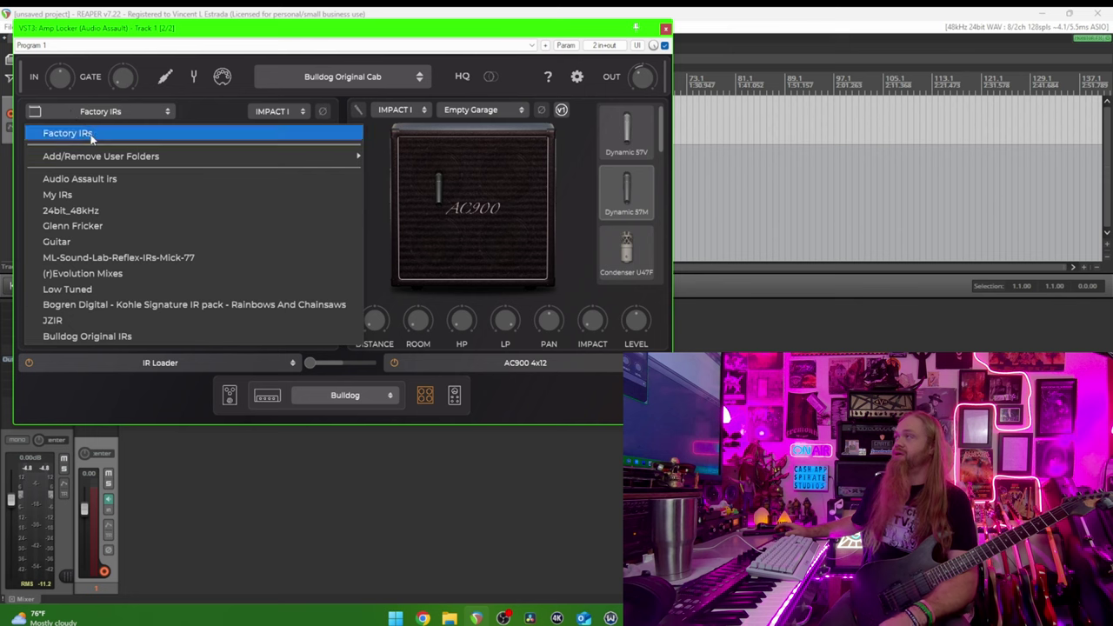
click(131, 336)
Browse the Bulldog Original IRs and load SC-VTHFatB-UKV30-4038-Dark
scroll(133, 199, down, 3)
scroll(132, 197, up, 3)
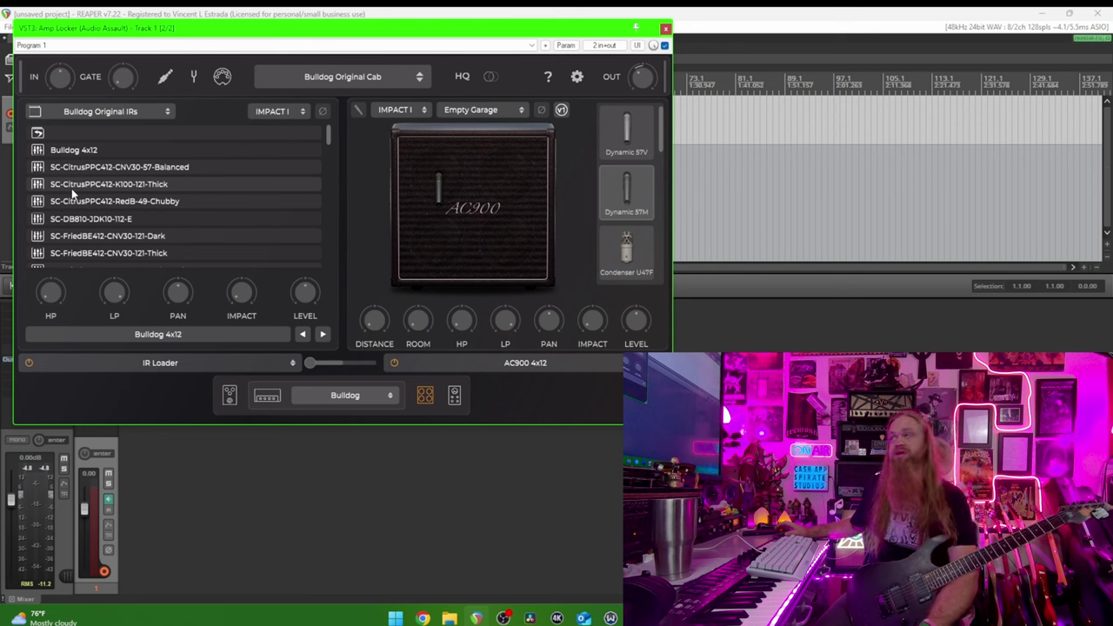
scroll(73, 193, down, 5)
scroll(95, 201, up, 5)
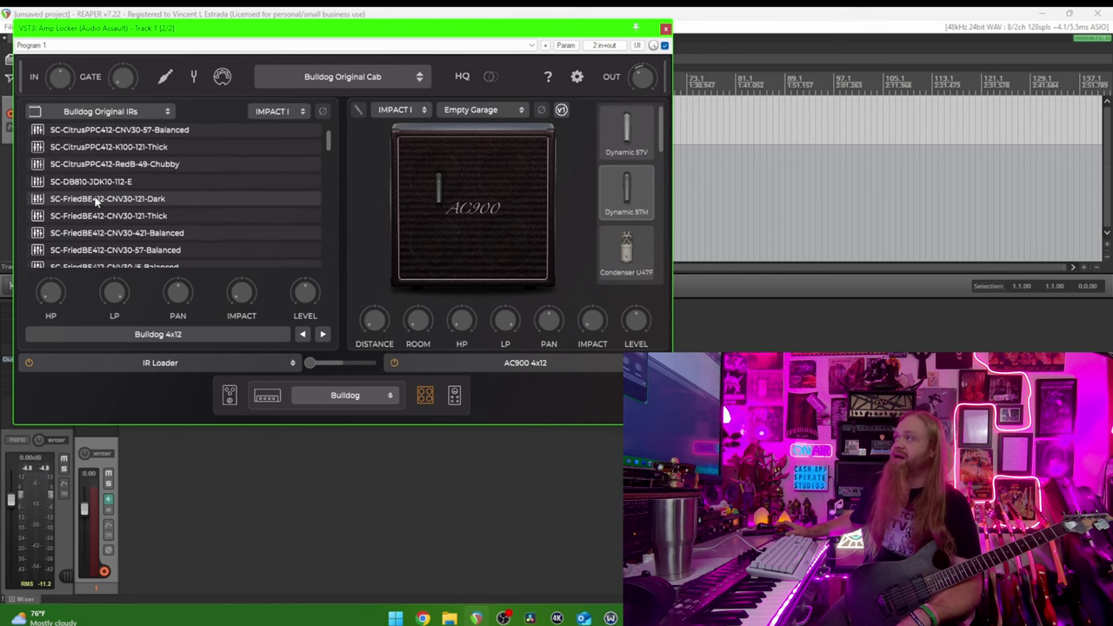
scroll(96, 201, down, 5)
scroll(96, 201, down, 10)
scroll(96, 200, down, 1)
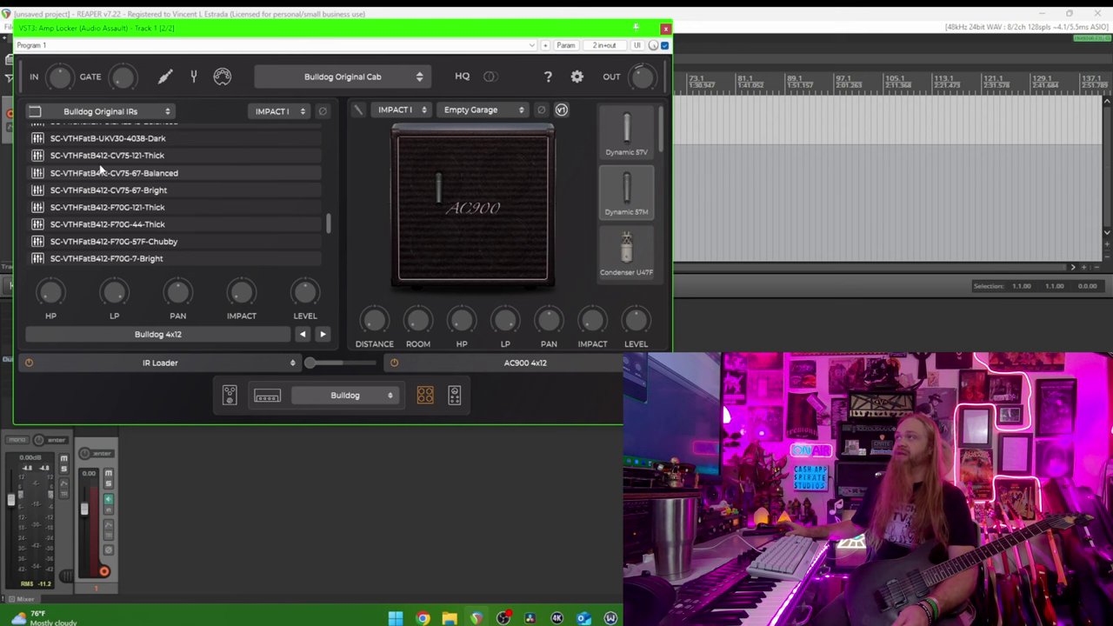
scroll(100, 170, up, 1)
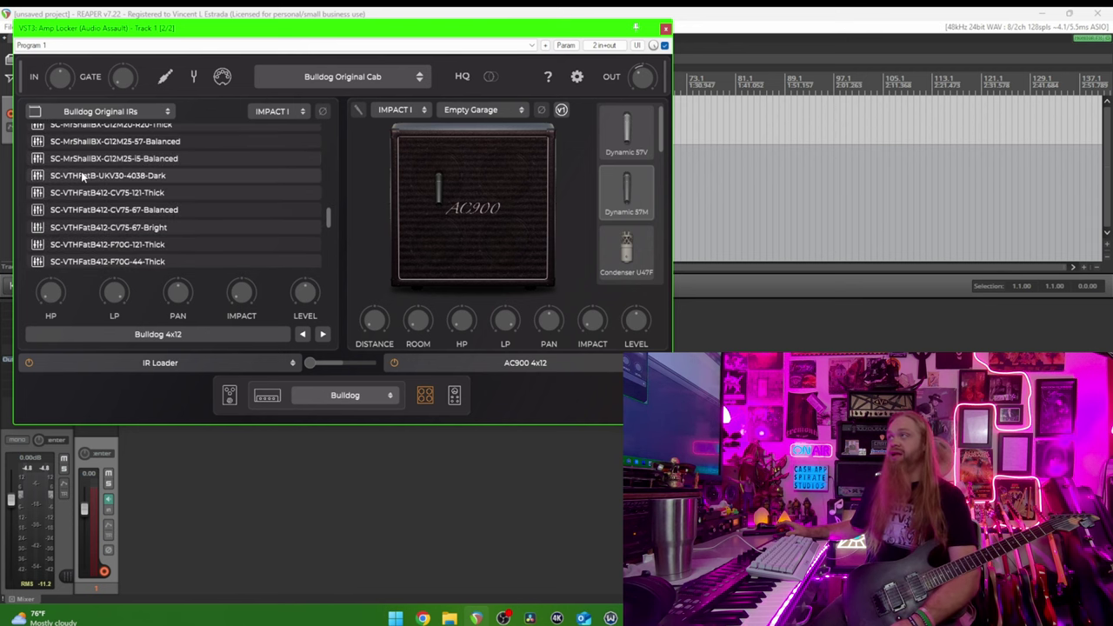
click(74, 177)
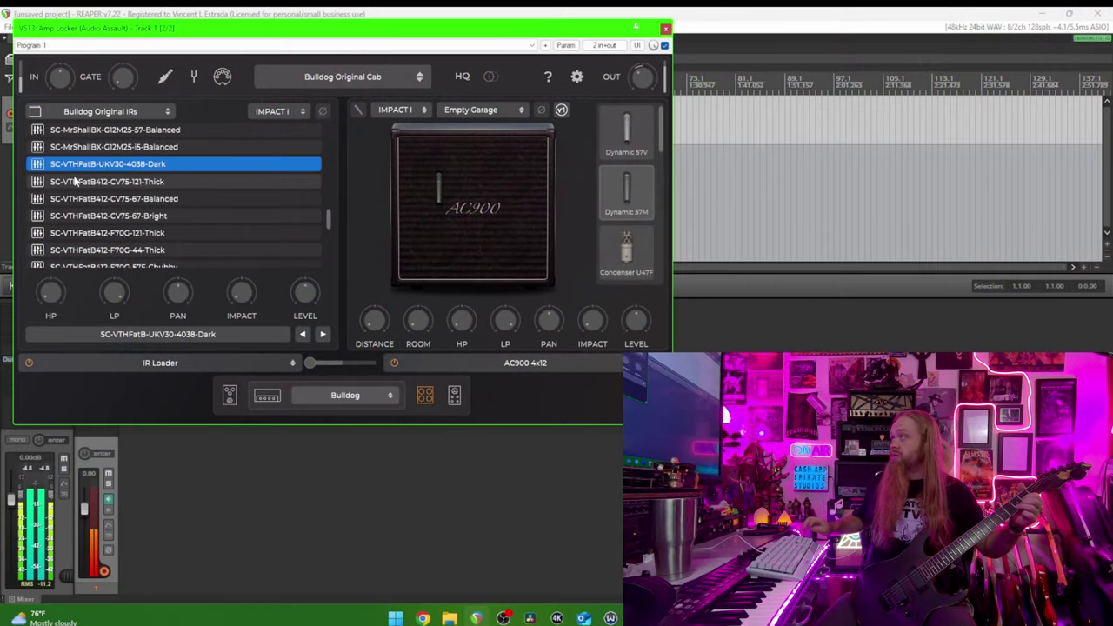
Audition the SC-VTHFatB412 IRs in sequence: CV75-121-Thick, CV75-67-Balanced, CV75-67-Bright, F70G-121-Thick and F70G-44-Thick
click(75, 181)
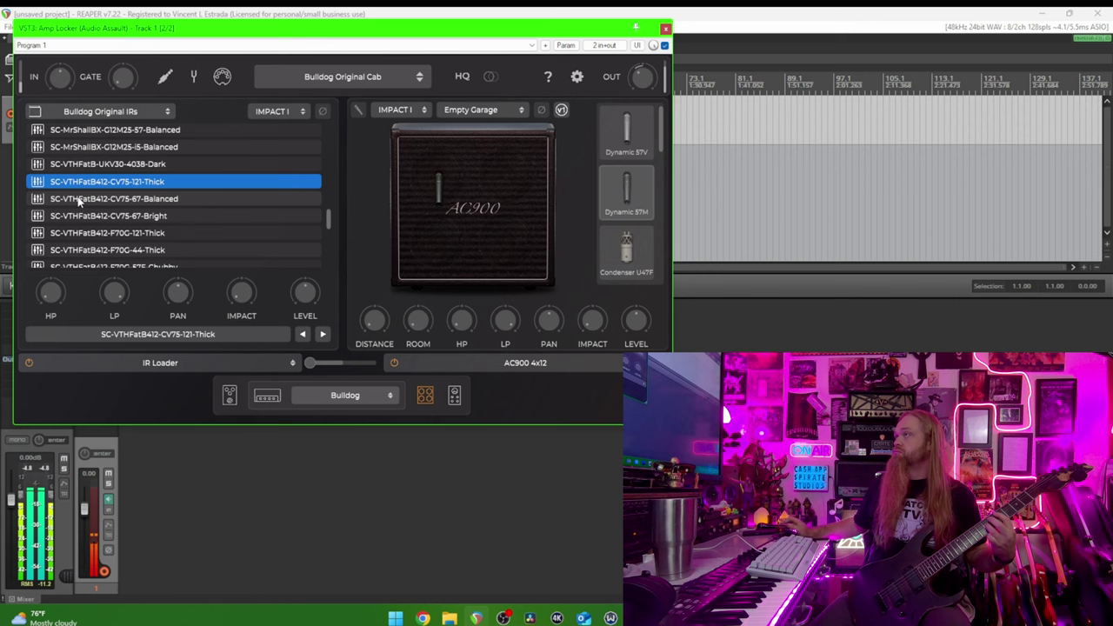
click(78, 200)
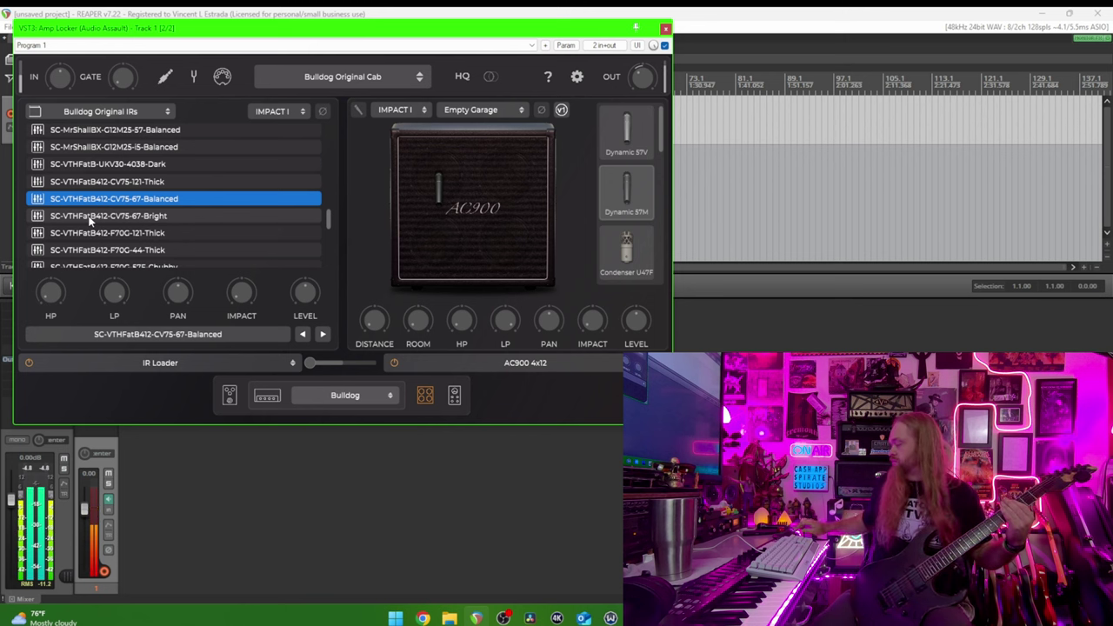
click(90, 217)
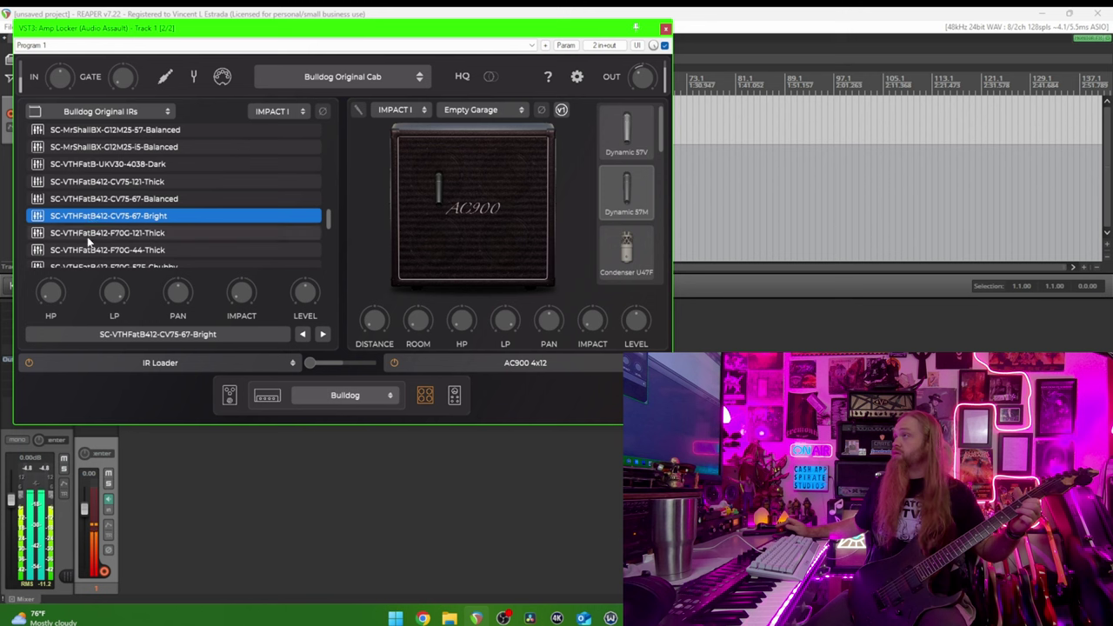
click(88, 238)
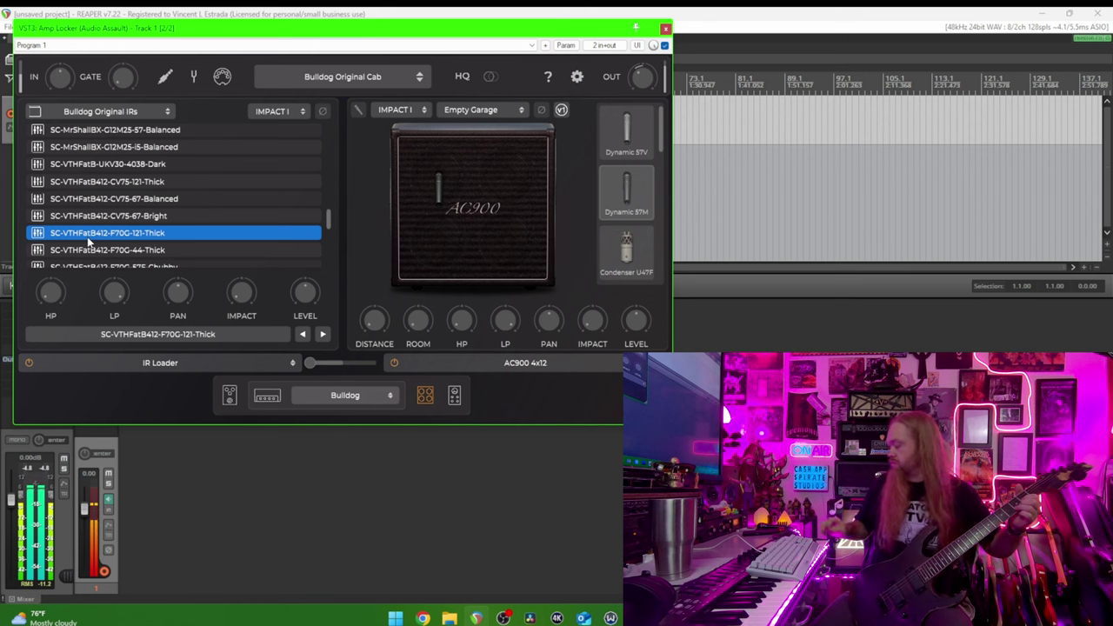
click(101, 250)
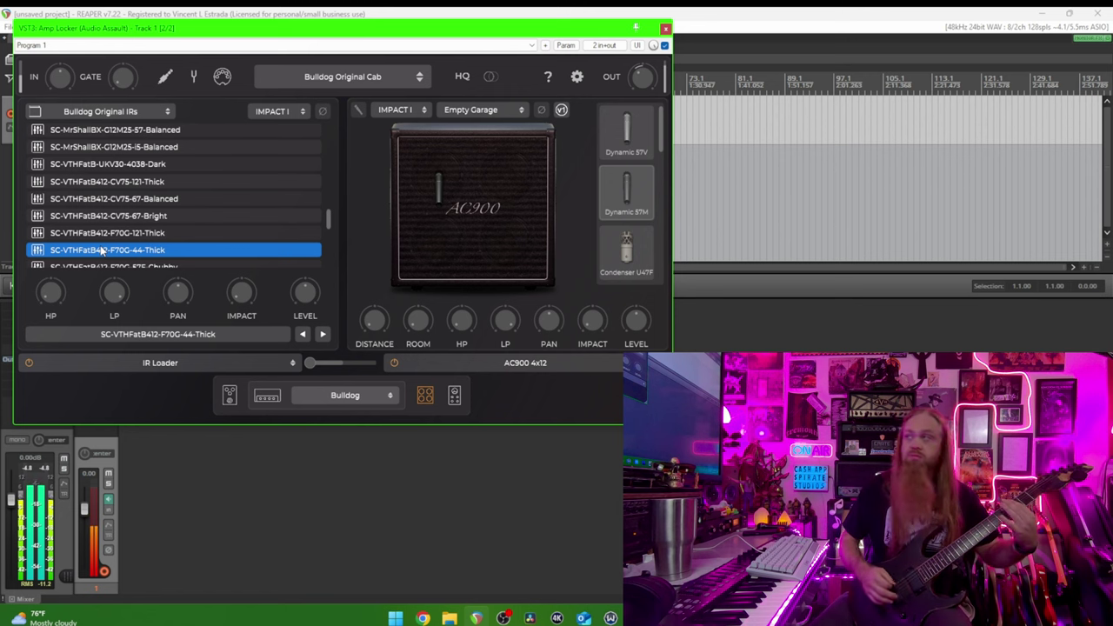
Audition SC-VTHFatB412-F70G-57F-Chubby and load SC-VTHFatB412-LL in the IR Loader
scroll(102, 249, down, 2)
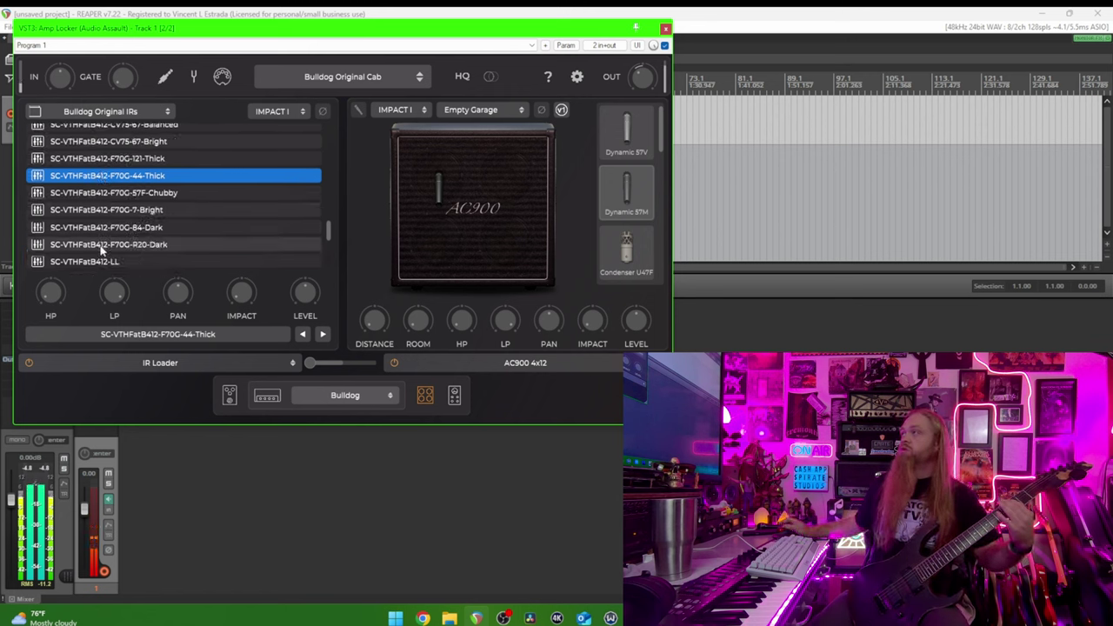
scroll(125, 209, down, 2)
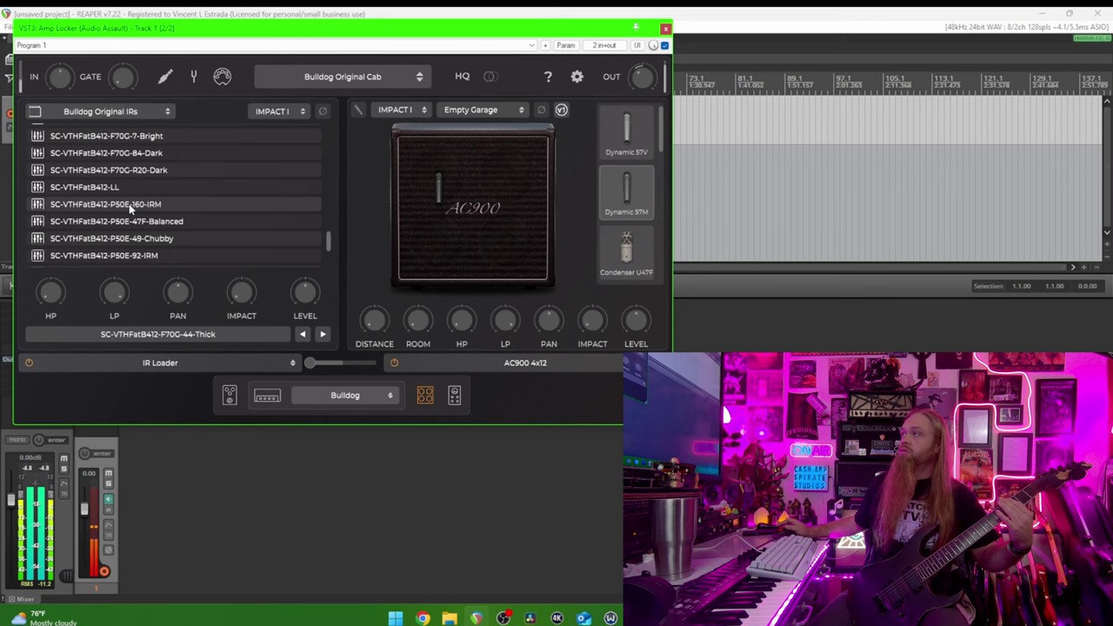
scroll(128, 204, up, 1)
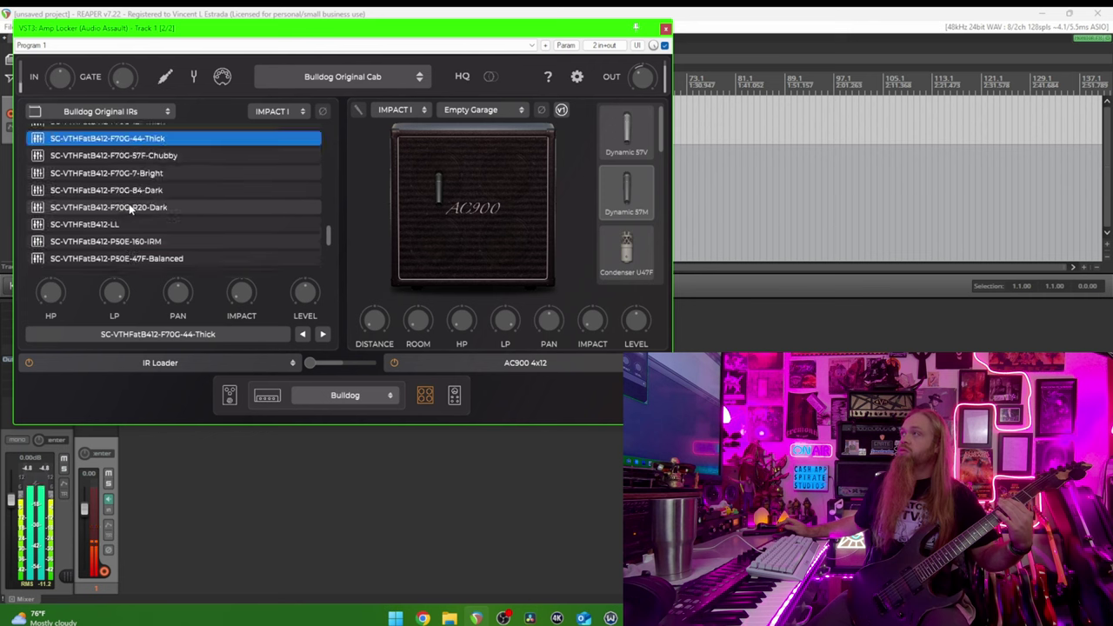
click(139, 160)
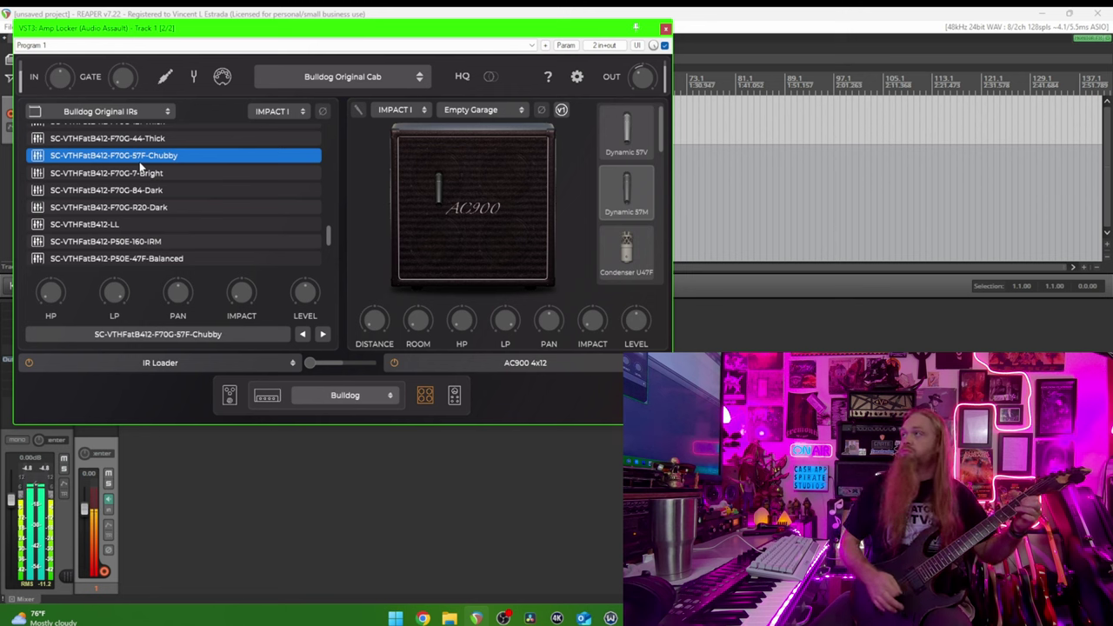
click(126, 223)
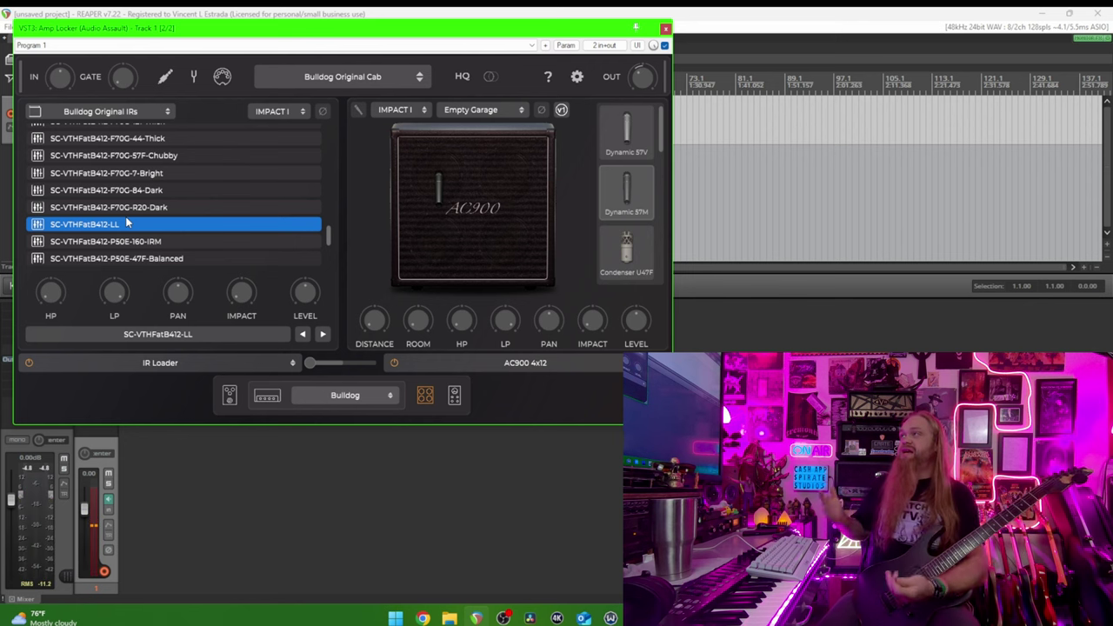
Replace the first cabinet slot's IR Loader with the HVTFatB412 CV75 Ang cabinet
scroll(126, 224, down, 3)
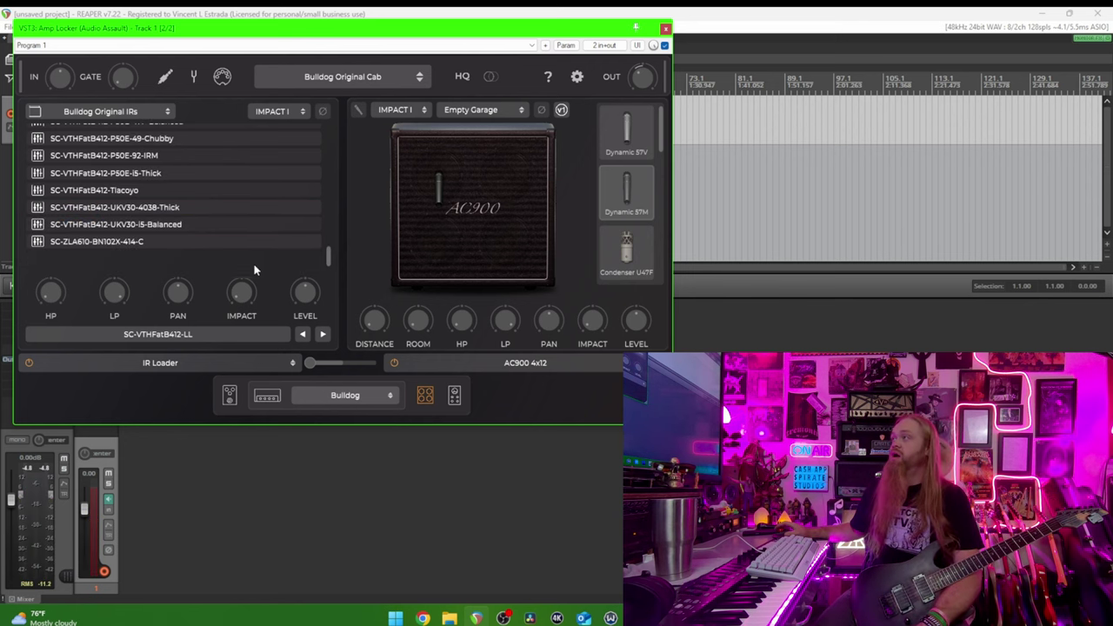
click(217, 370)
scroll(233, 269, down, 2)
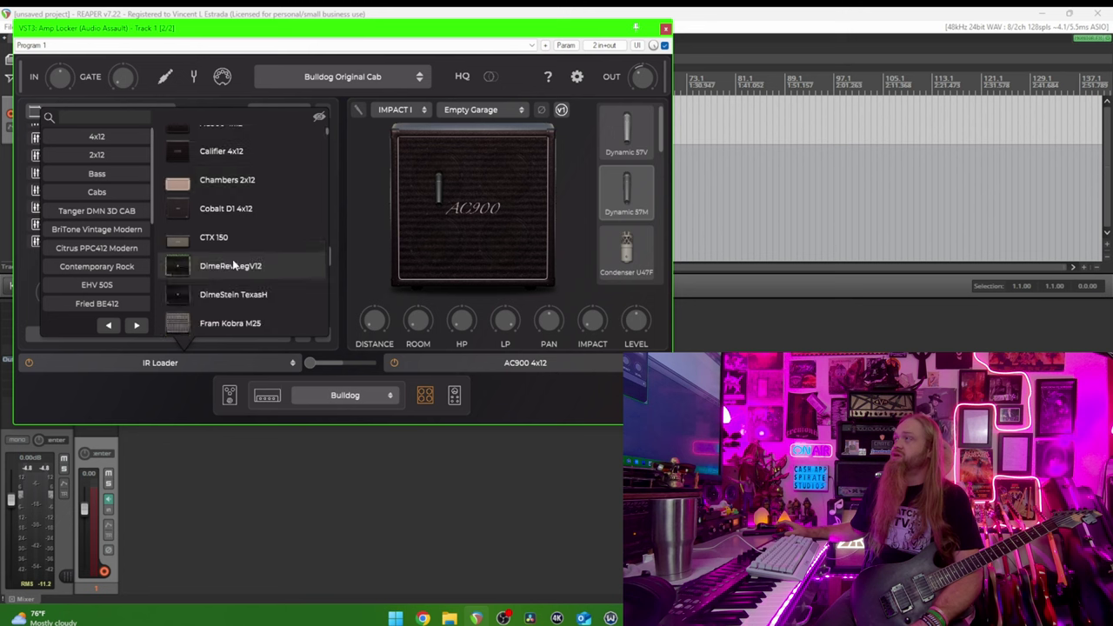
scroll(233, 264, down, 3)
scroll(233, 266, down, 3)
scroll(233, 266, down, 10)
scroll(233, 265, down, 12)
scroll(232, 259, up, 5)
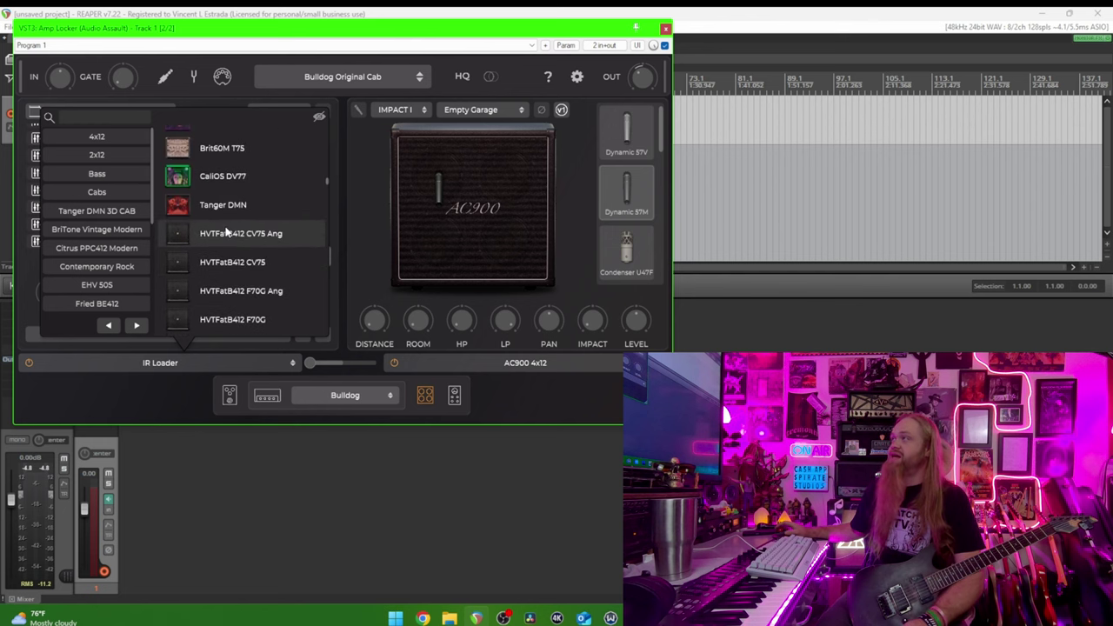
click(228, 233)
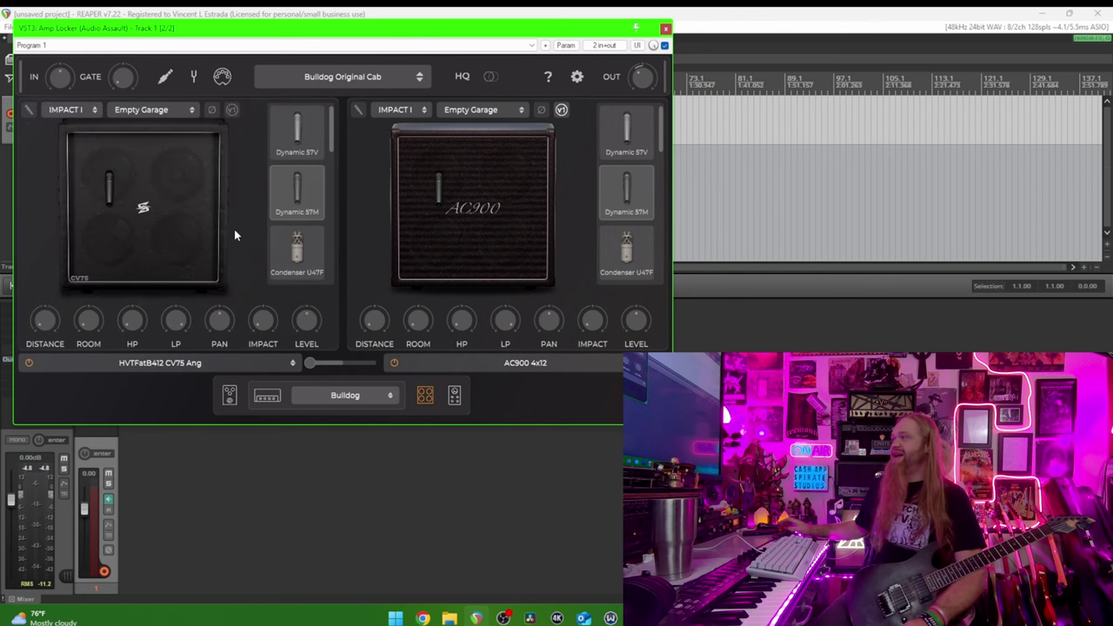
Switch to File Explorer and inspect the IRs folder inside Audio Assault's AmpLockerData folder
click(449, 617)
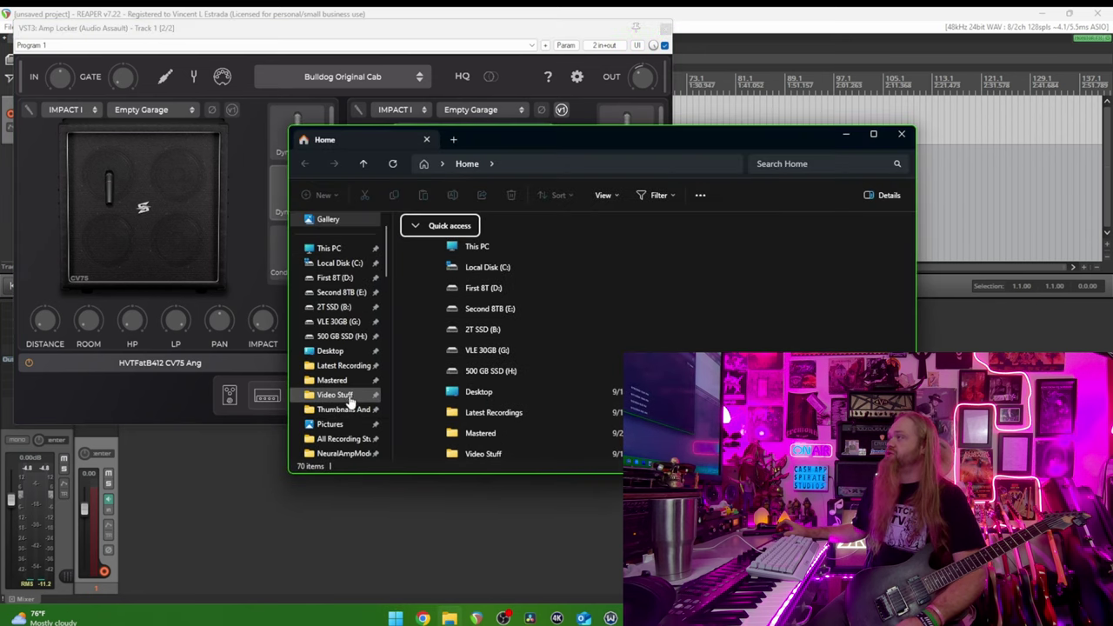
scroll(347, 398, down, 3)
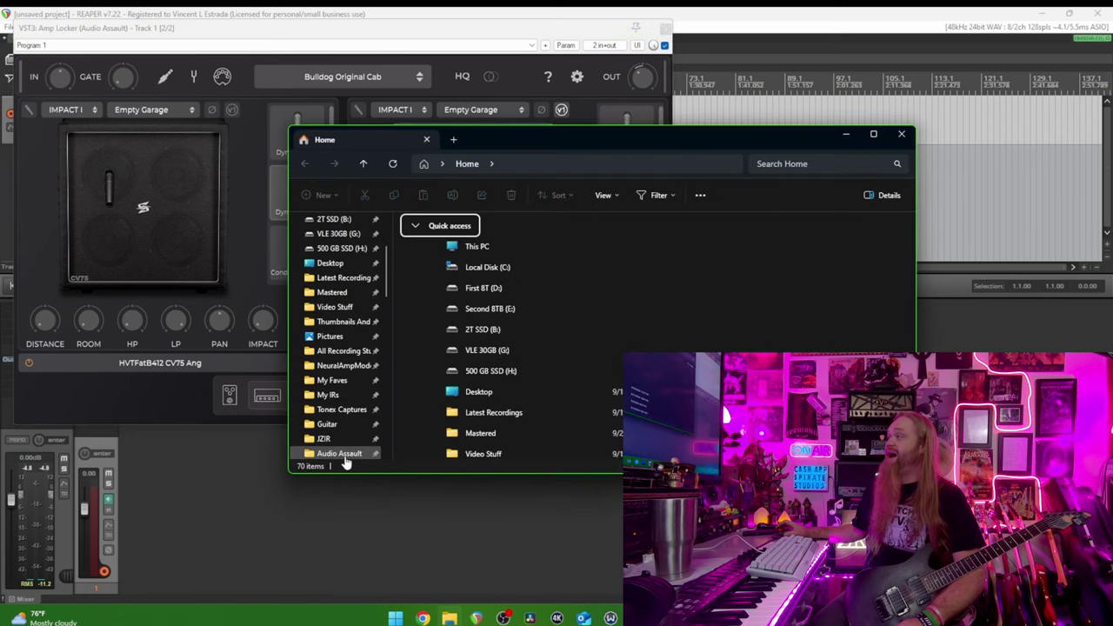
click(343, 456)
double_click(463, 266)
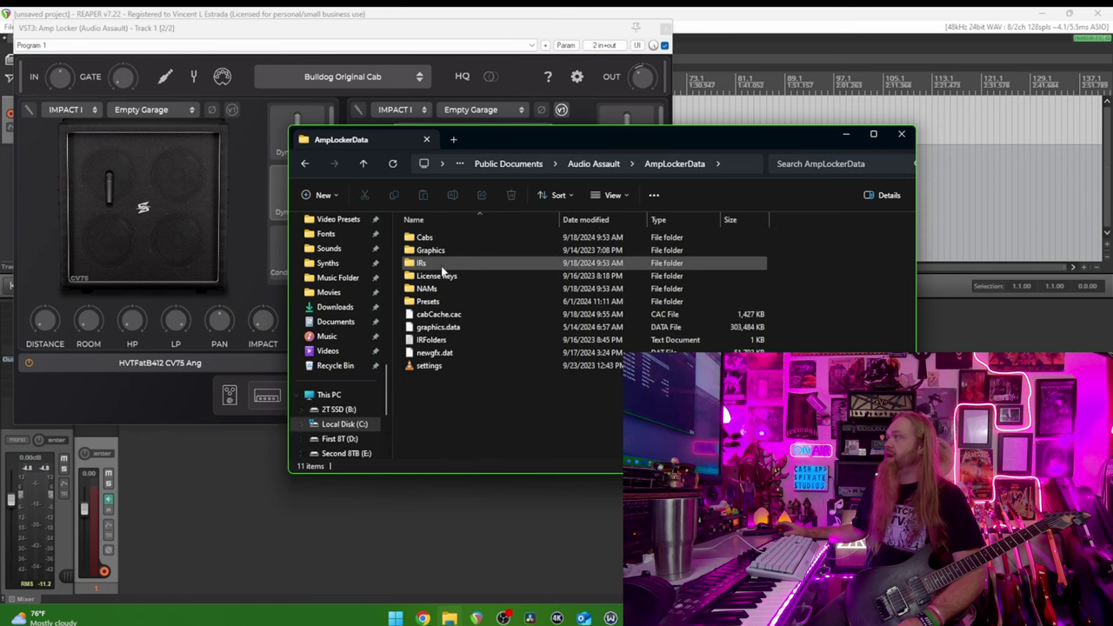
double_click(441, 265)
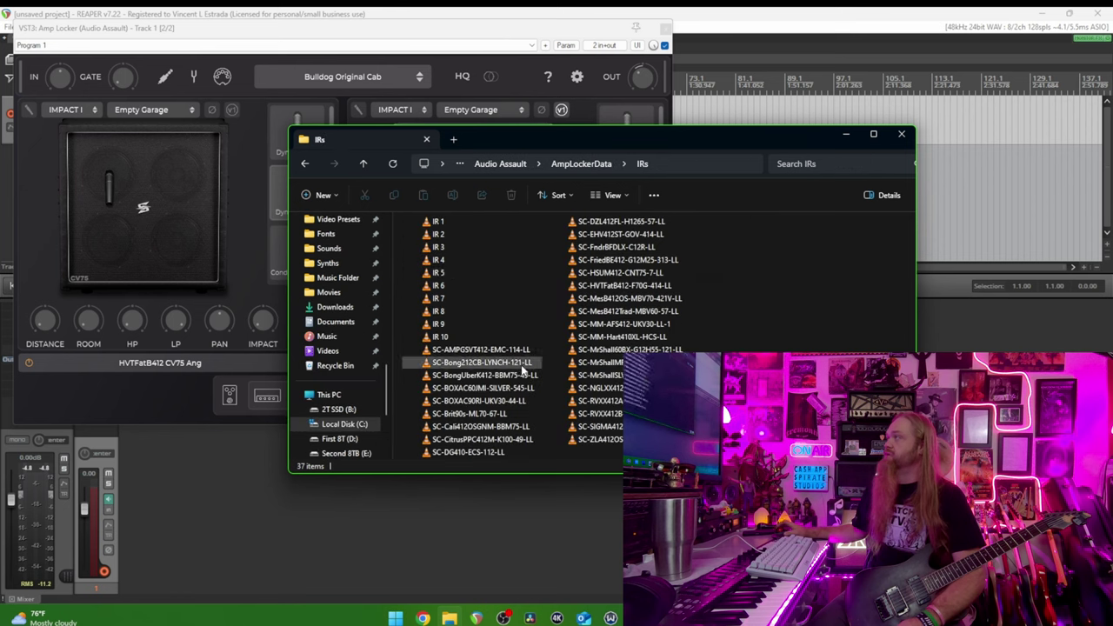
Browse the cabinet packs and cab files in AmpLockerData's Cabs folder, and close File Explorer
click(580, 163)
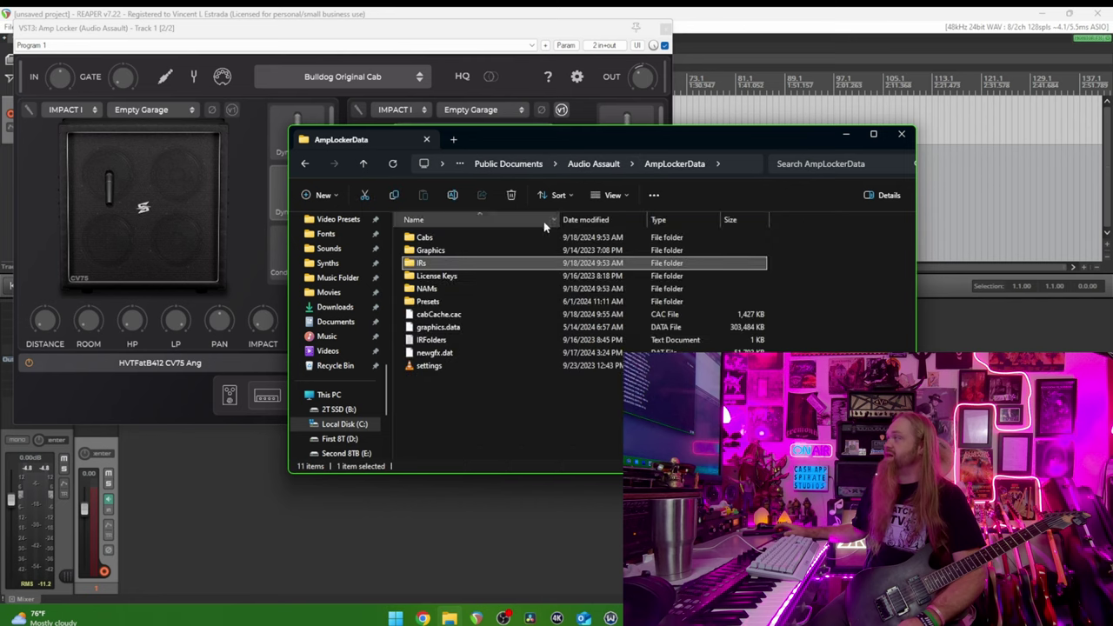
double_click(424, 238)
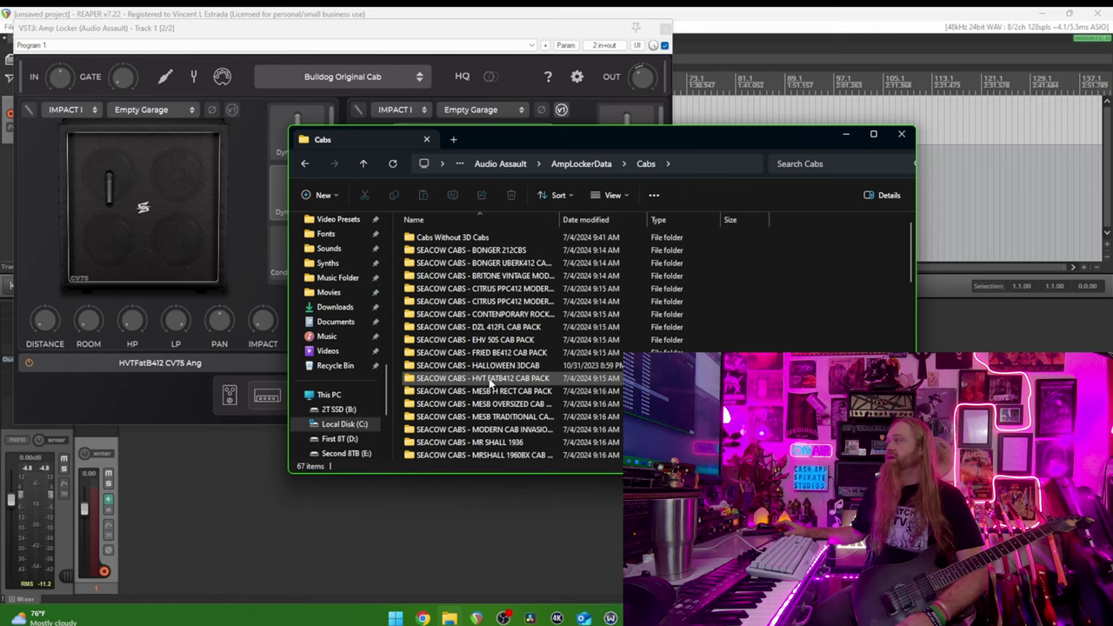
scroll(490, 383, down, 15)
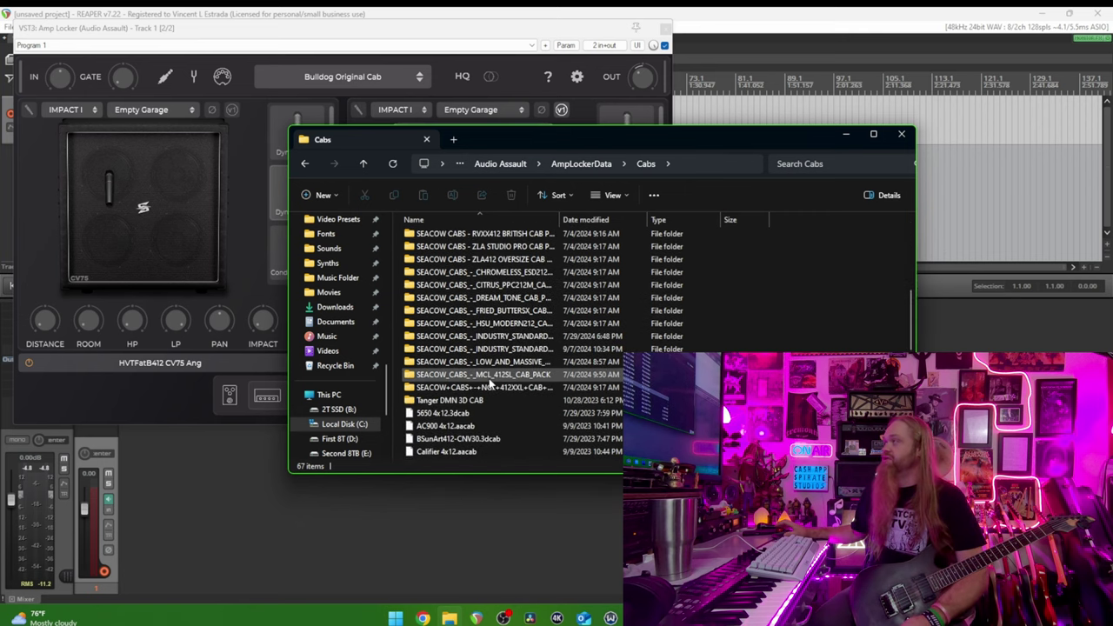
scroll(490, 383, down, 3)
scroll(489, 379, down, 6)
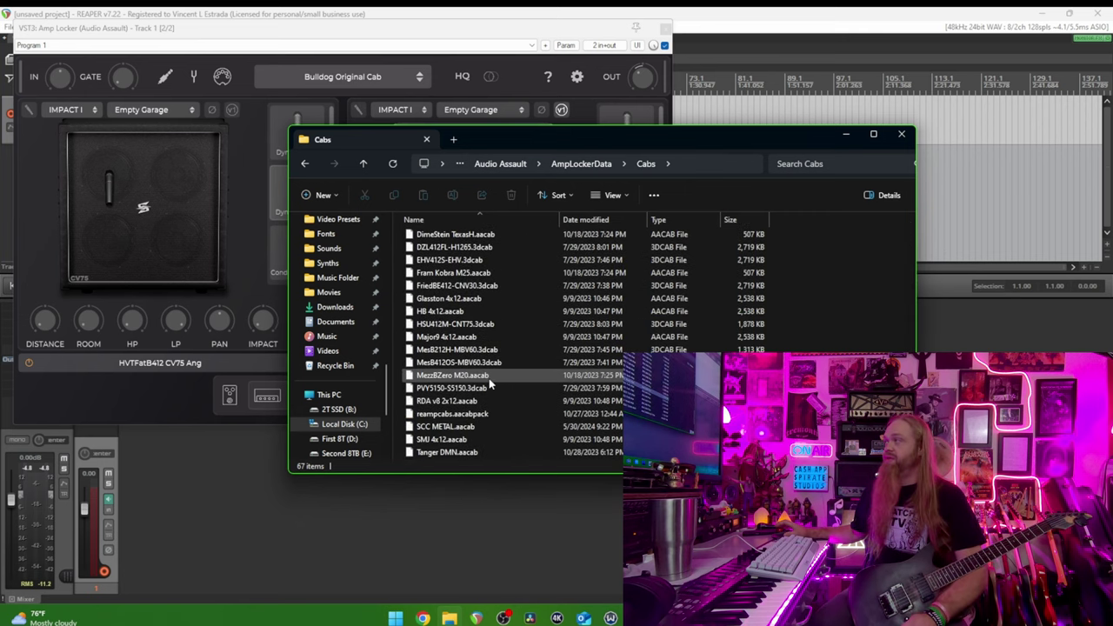
scroll(488, 379, up, 8)
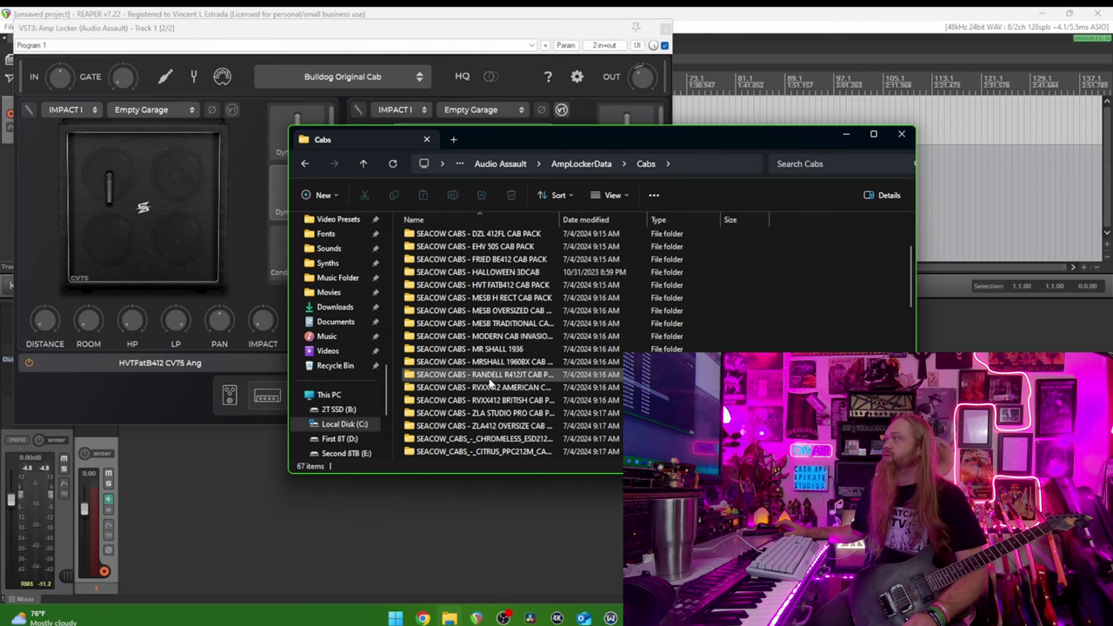
click(901, 136)
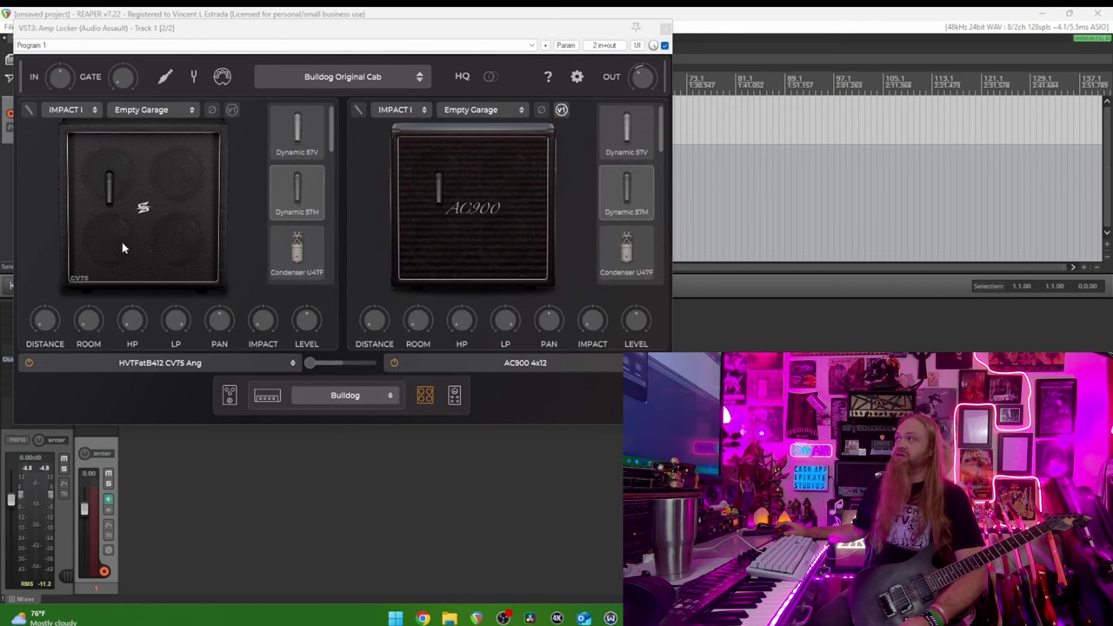
Audition the HVTFatB412 CV75 and F70G Ang cabinets, comparing the Dynamic 57M and Condenser U47F mics and ending on the Condenser U47F
click(174, 364)
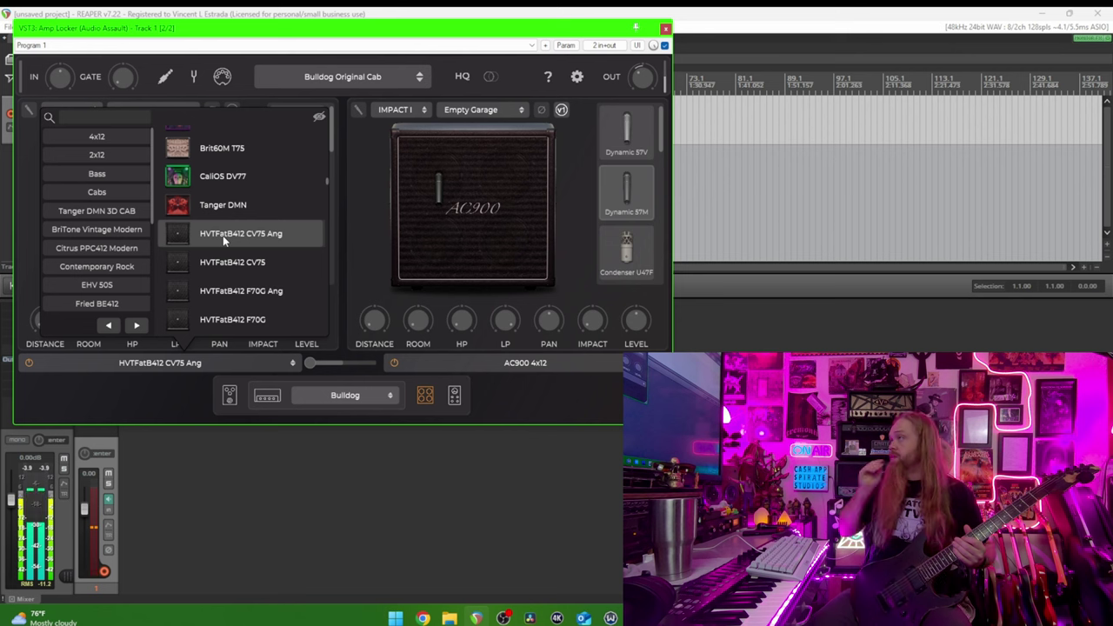
click(267, 262)
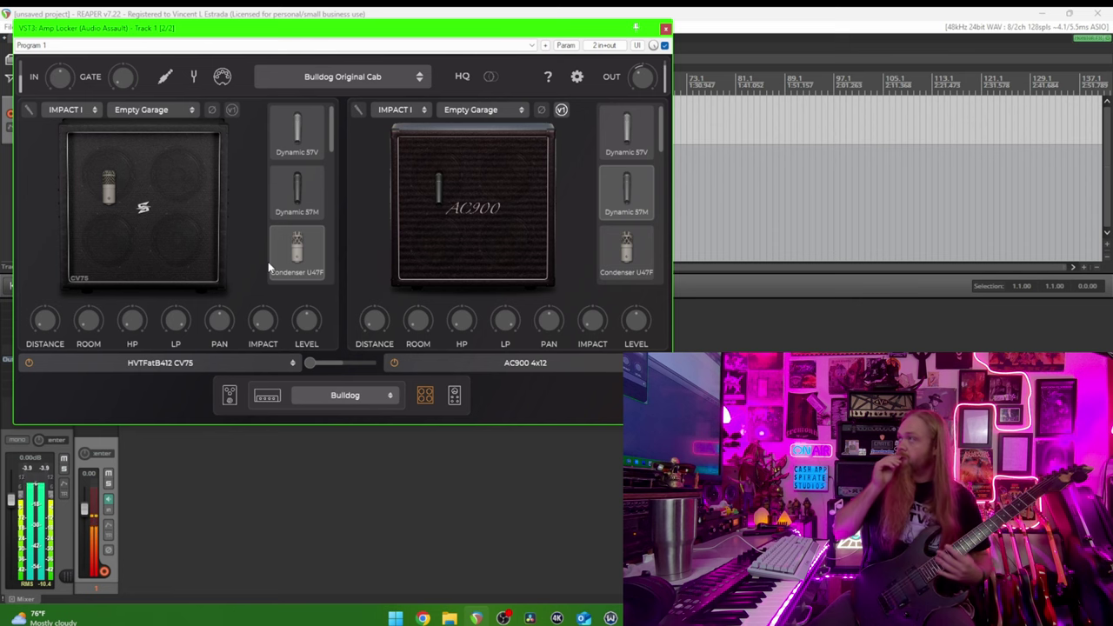
click(208, 363)
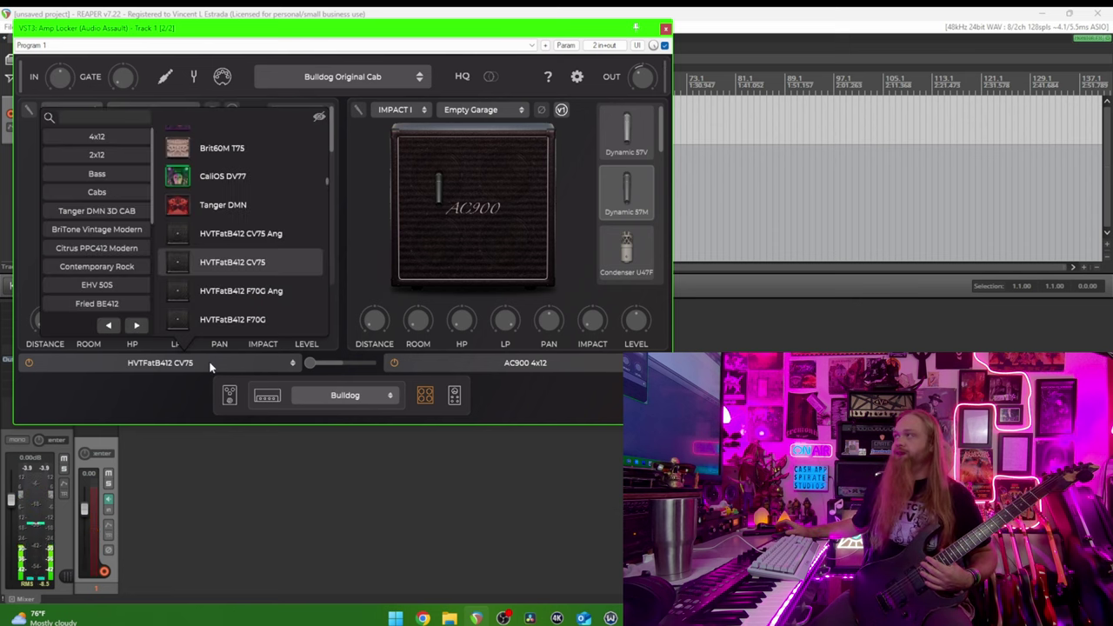
click(218, 293)
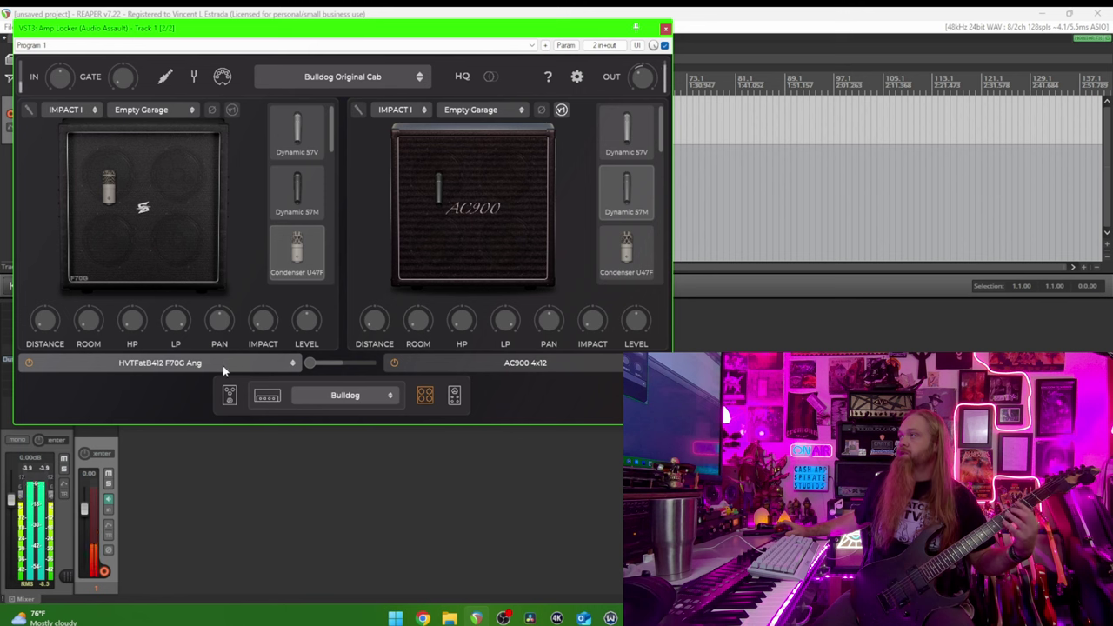
click(288, 206)
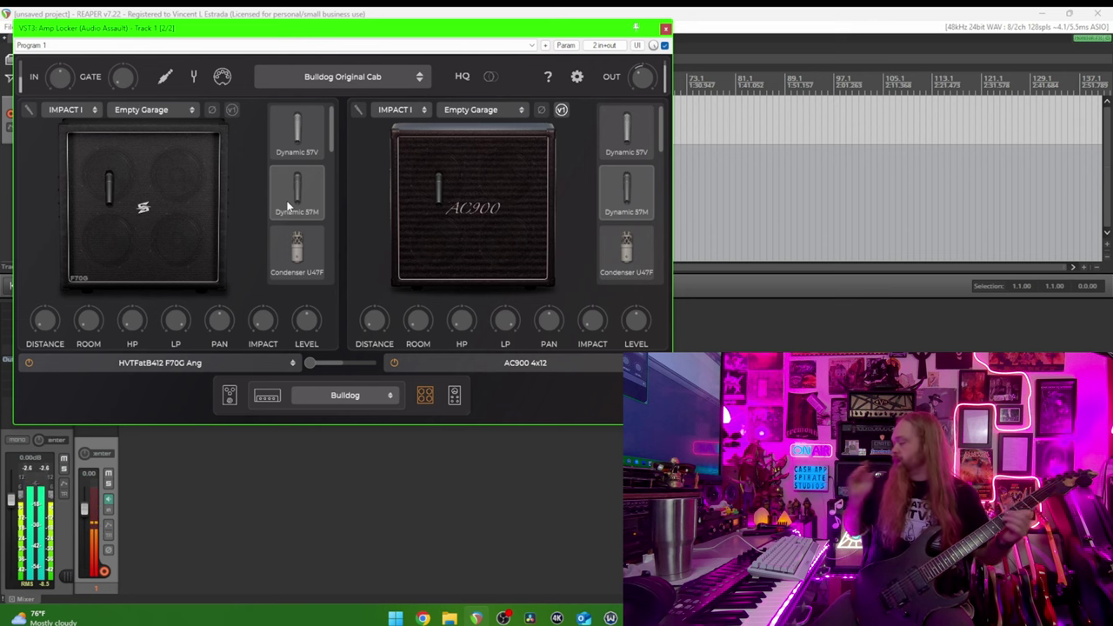
click(292, 244)
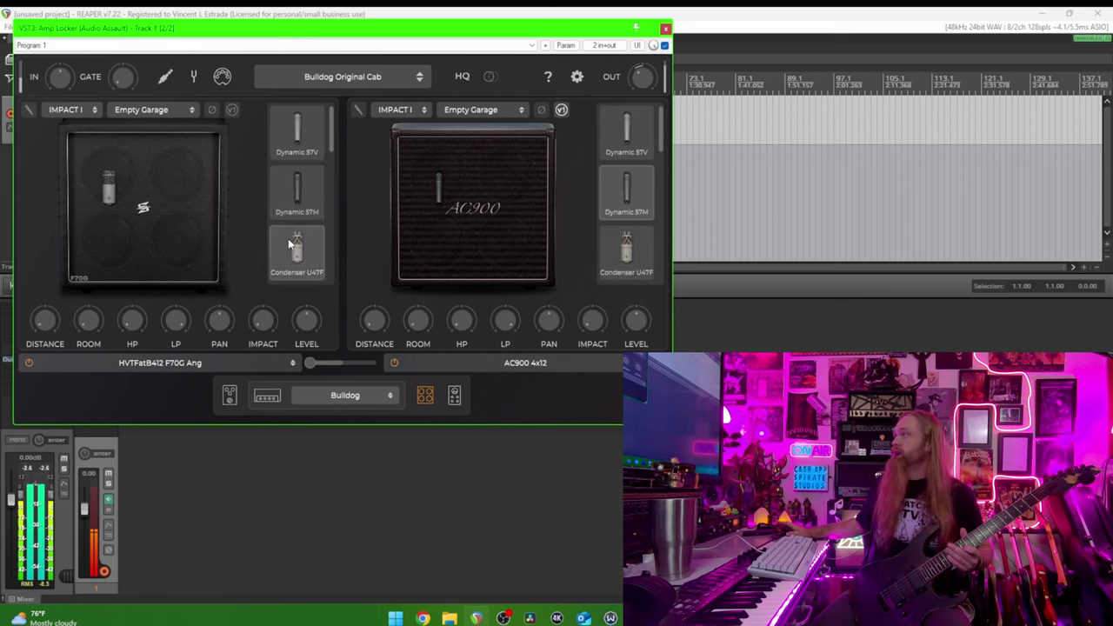
Audition the HVTFatB412 F70G and HVTFatB412 P50E Ang cabinets in the first cabinet slot
click(164, 370)
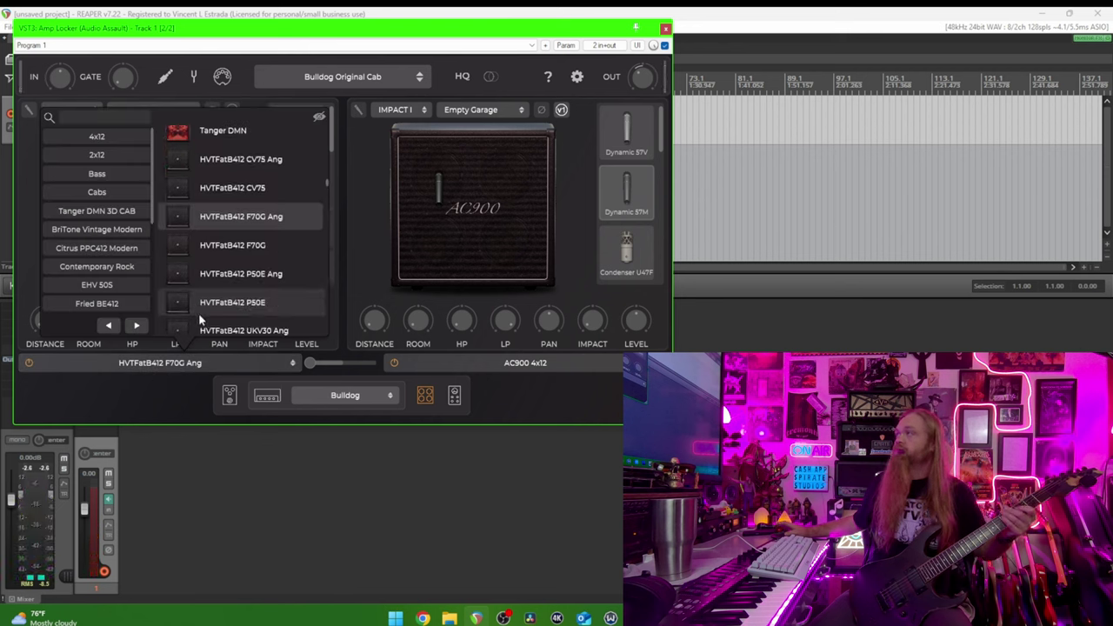
click(210, 252)
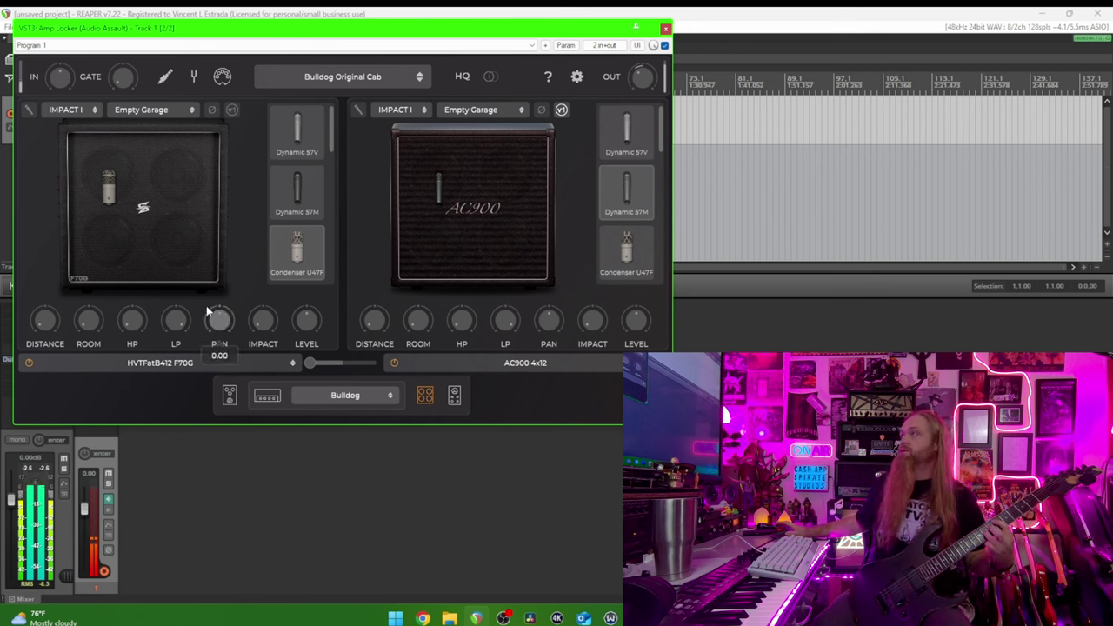
click(210, 366)
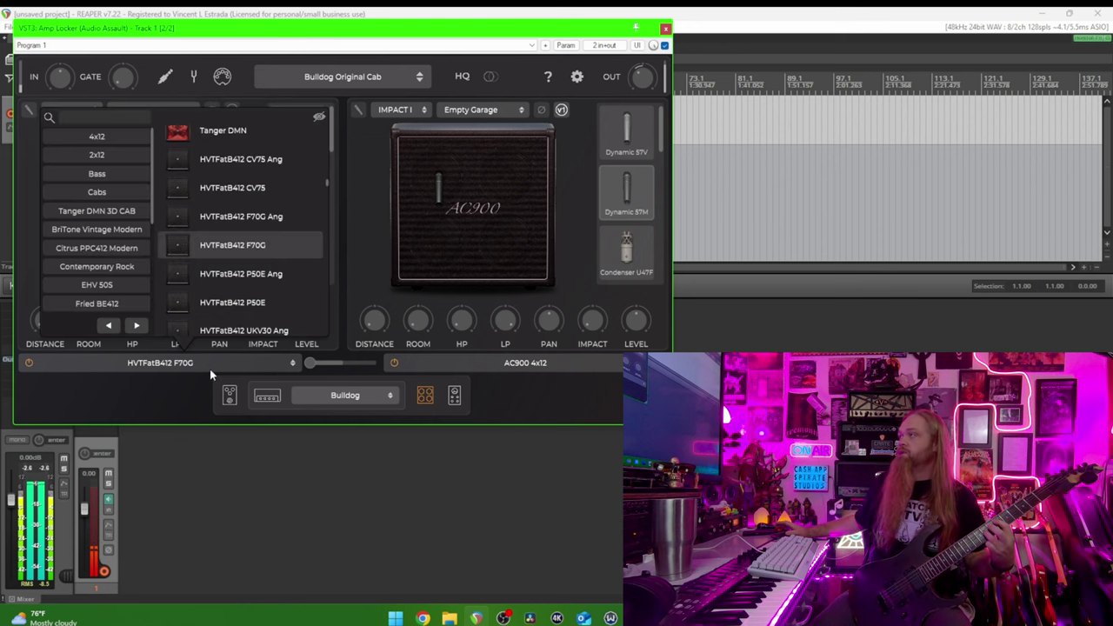
click(241, 278)
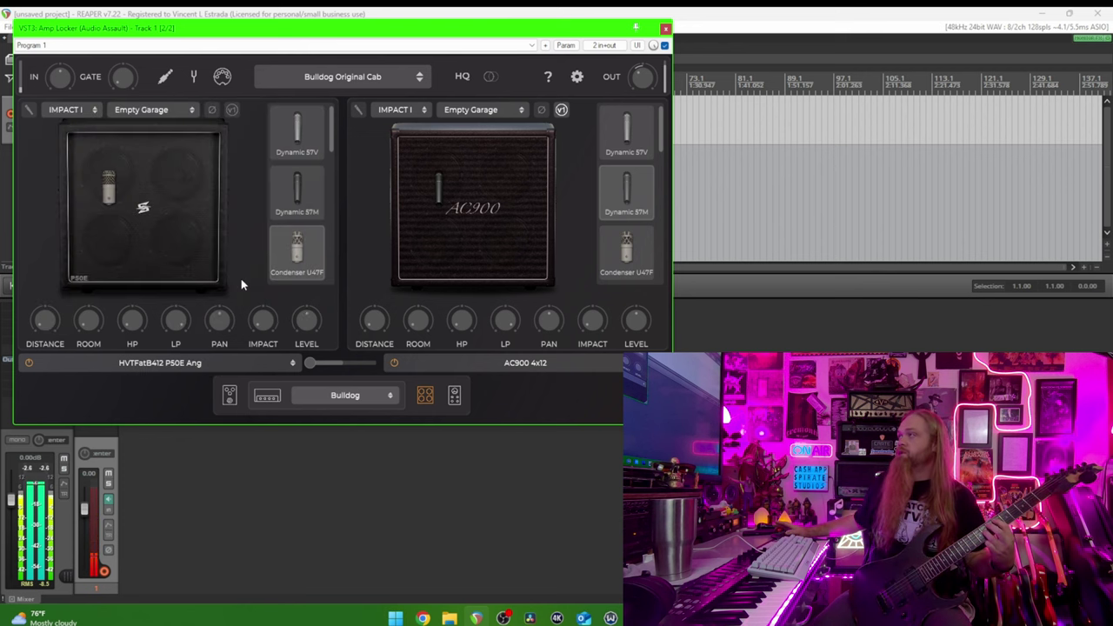
Audition the HVTFatB412 UKV30 Ang cabinet and load HVTFatB412 UKV30 in the first cabinet slot
click(275, 366)
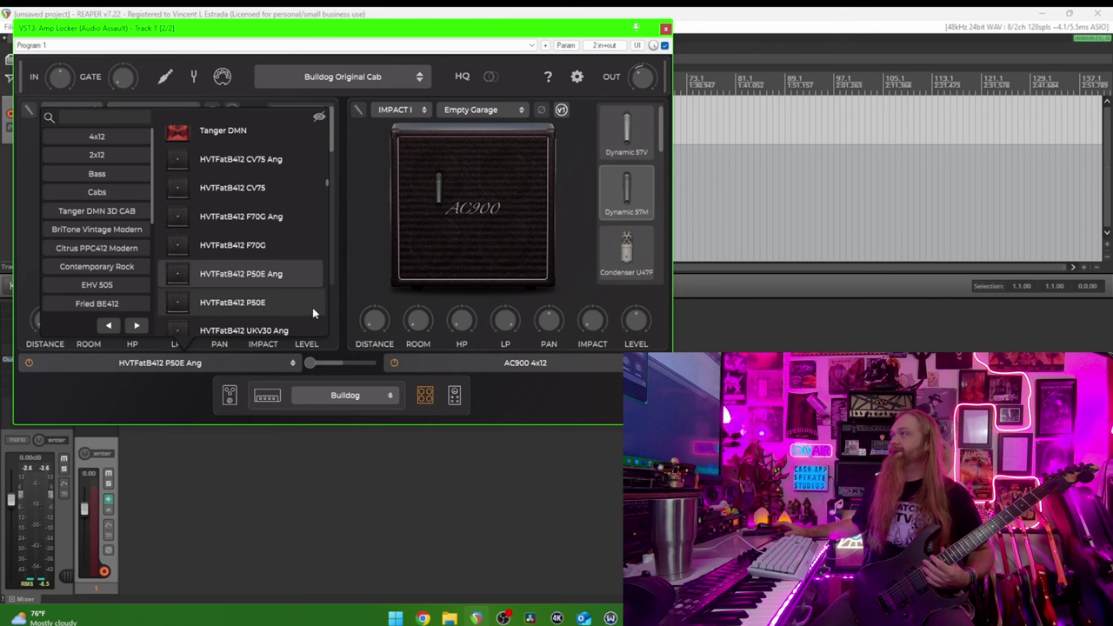
scroll(312, 307, down, 1)
click(265, 261)
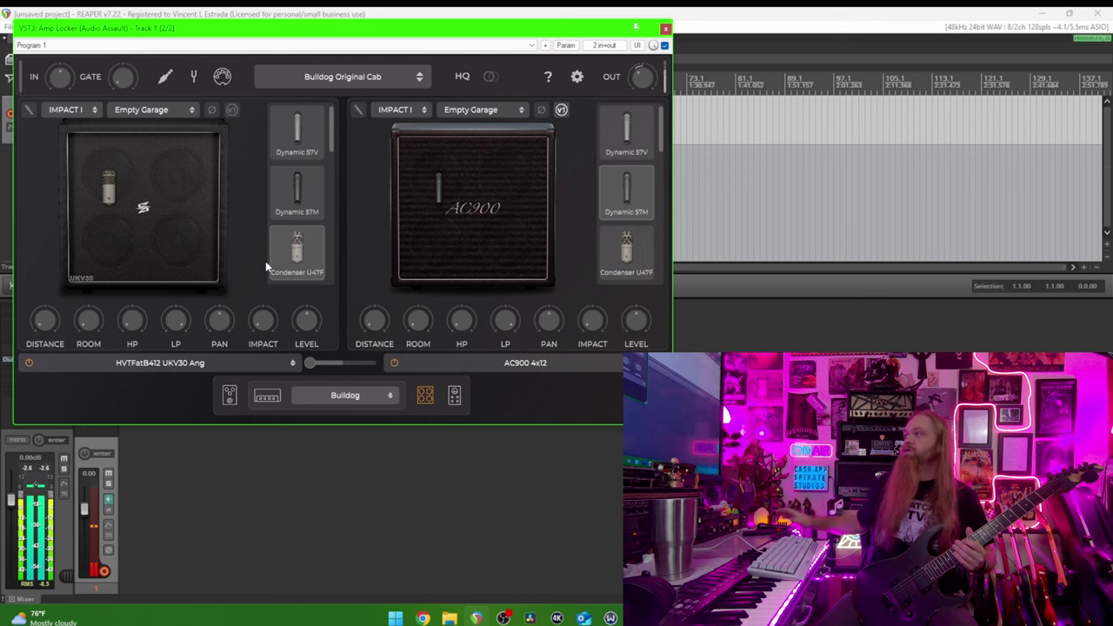
click(229, 366)
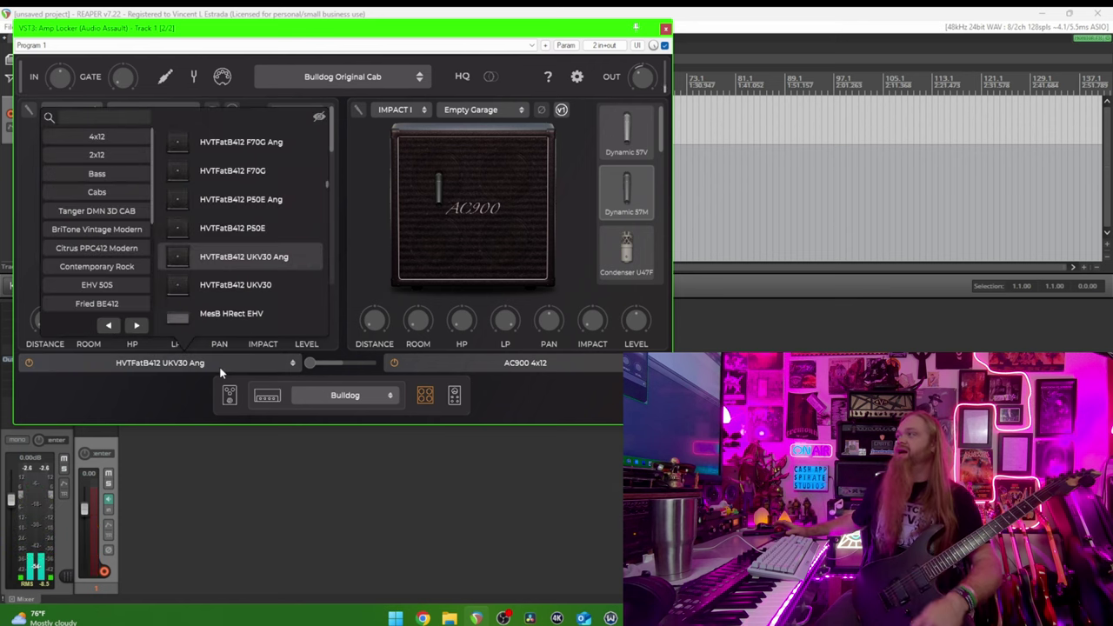
scroll(233, 295, down, 1)
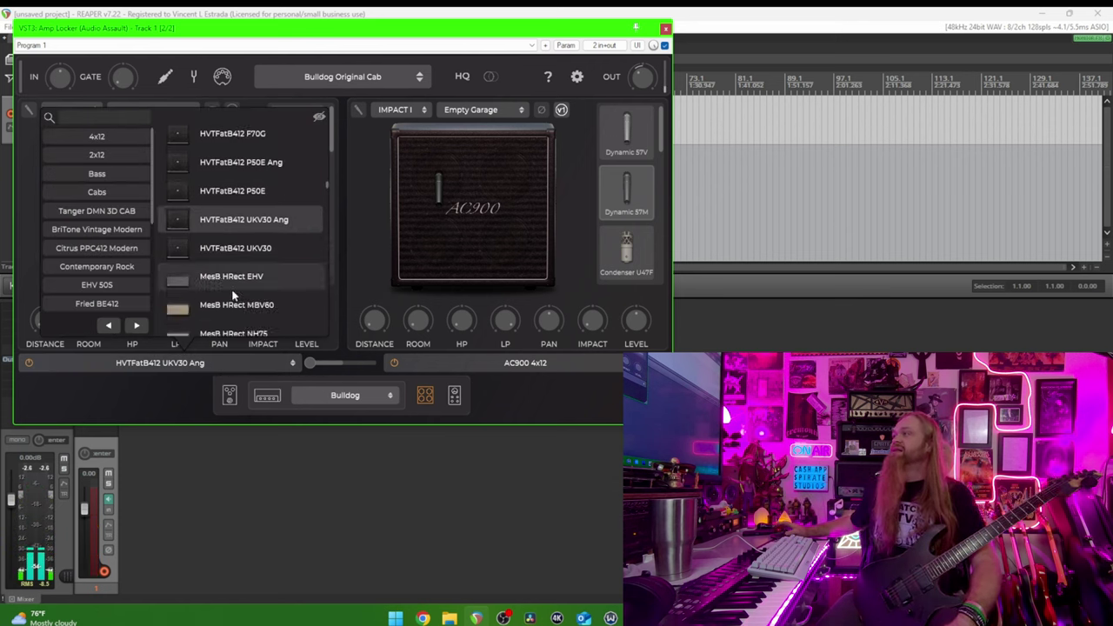
click(257, 247)
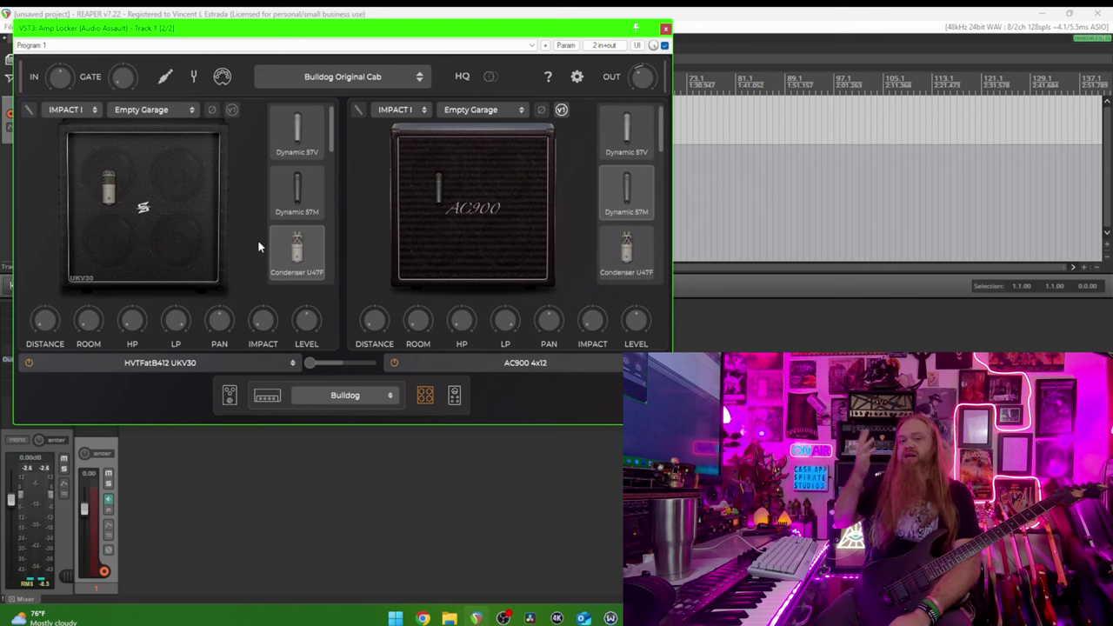
click(207, 364)
scroll(245, 283, up, 3)
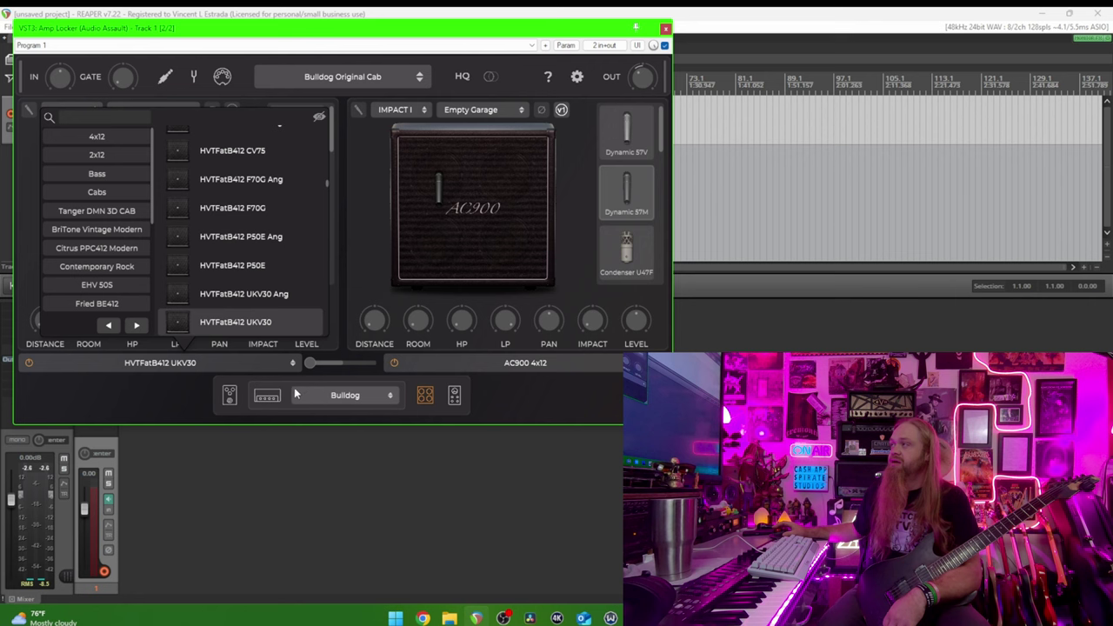
click(267, 396)
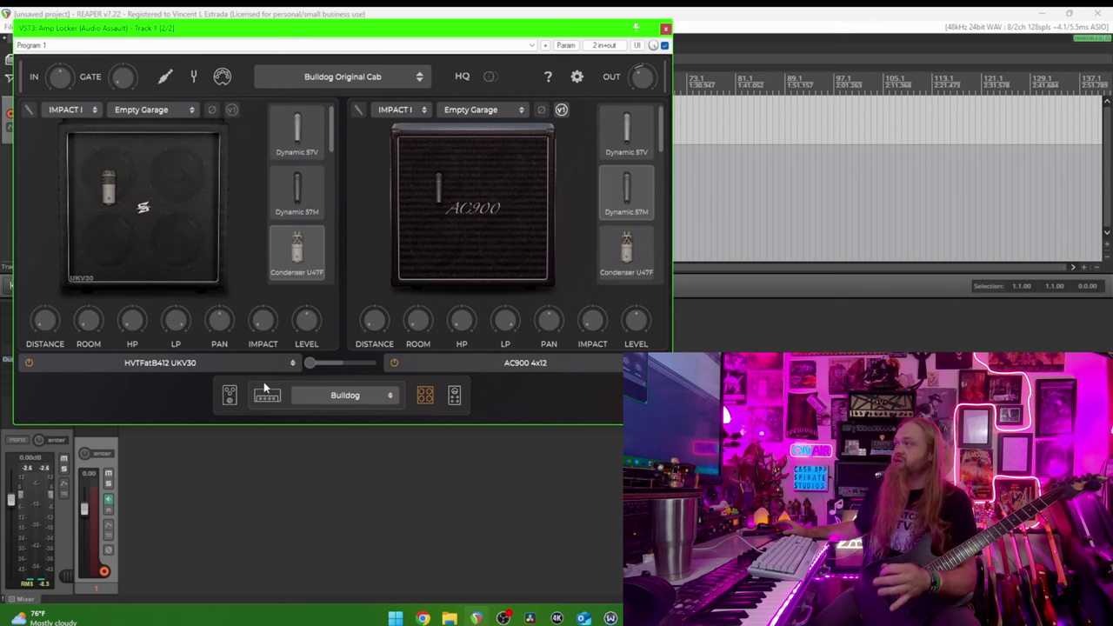
click(267, 395)
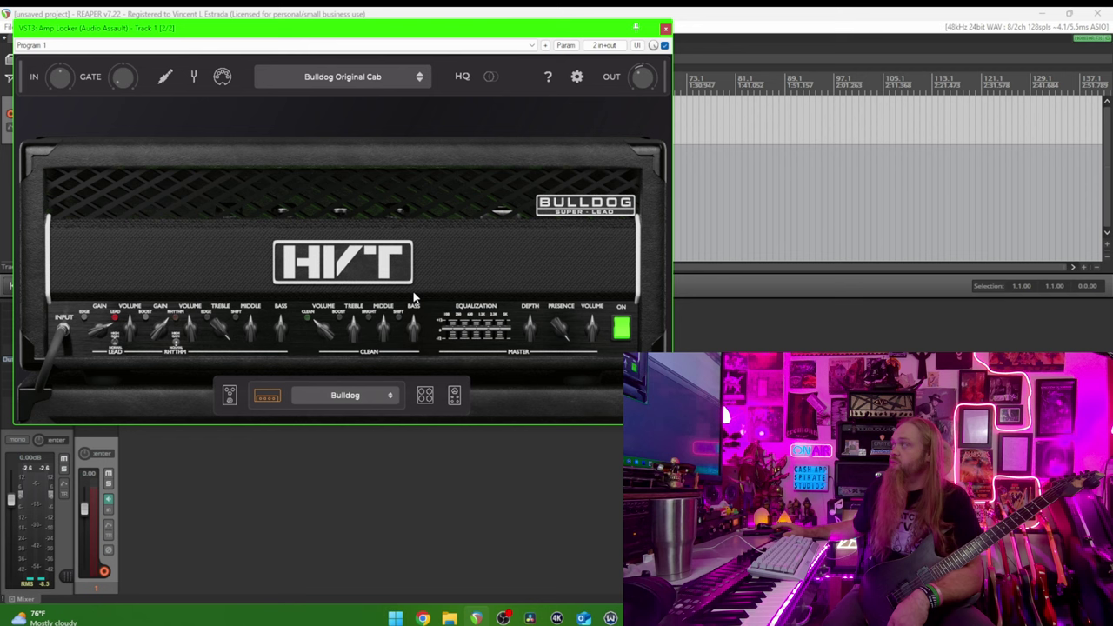
click(424, 395)
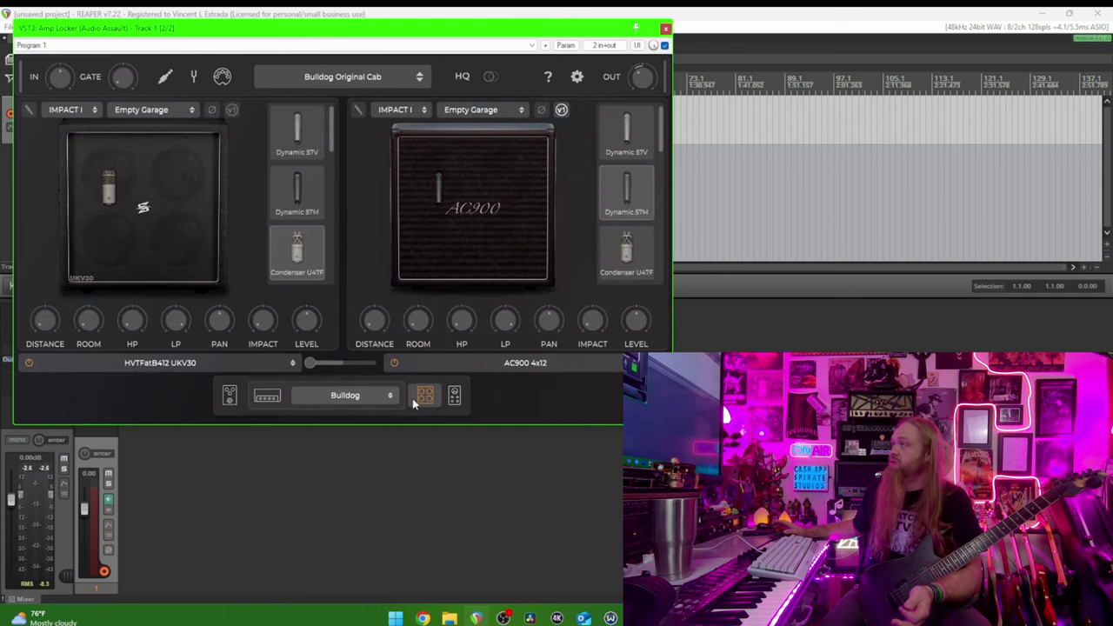
click(142, 365)
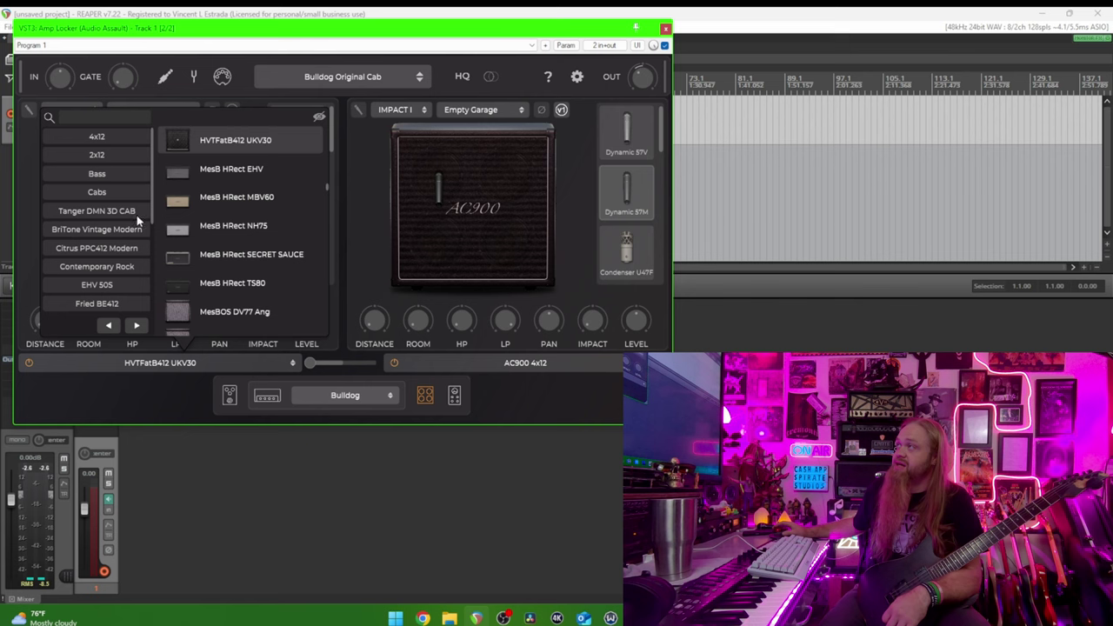
click(128, 382)
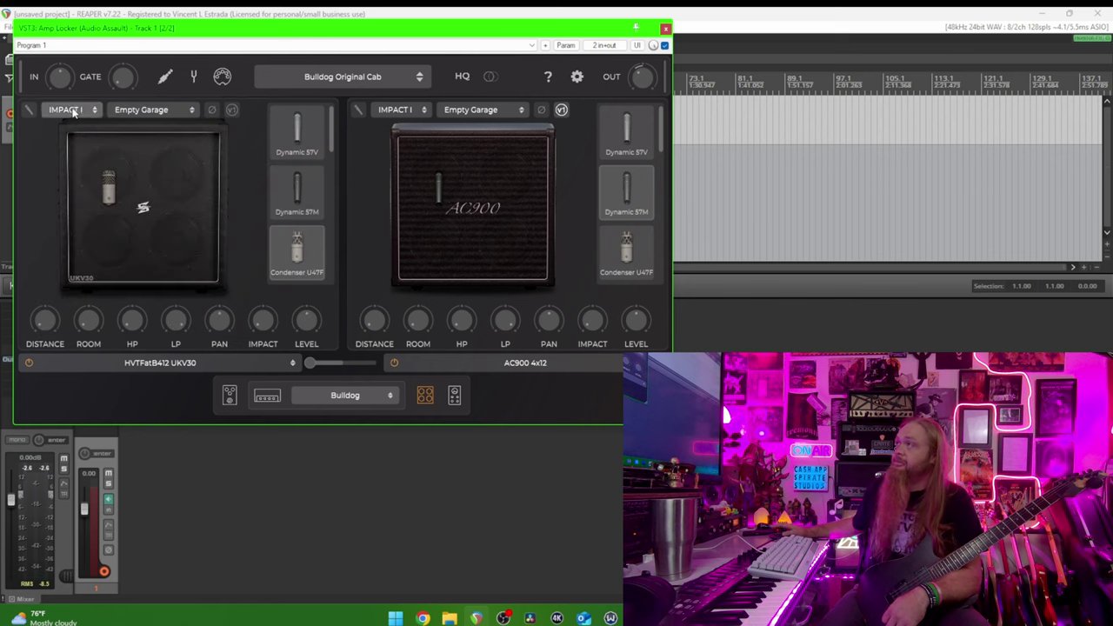
click(125, 110)
click(74, 111)
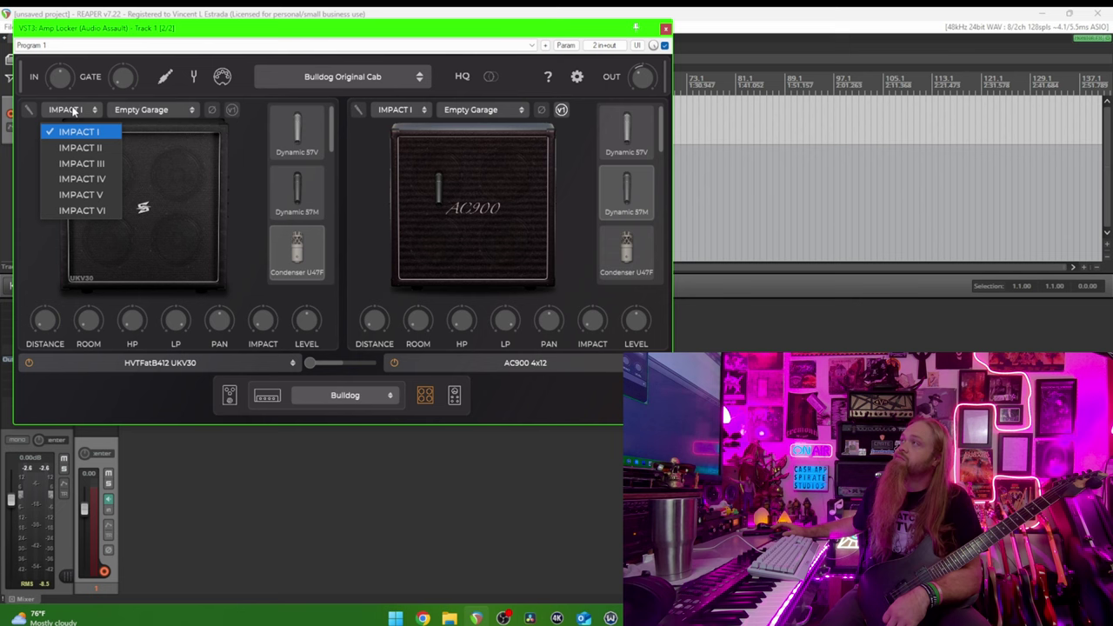
click(114, 350)
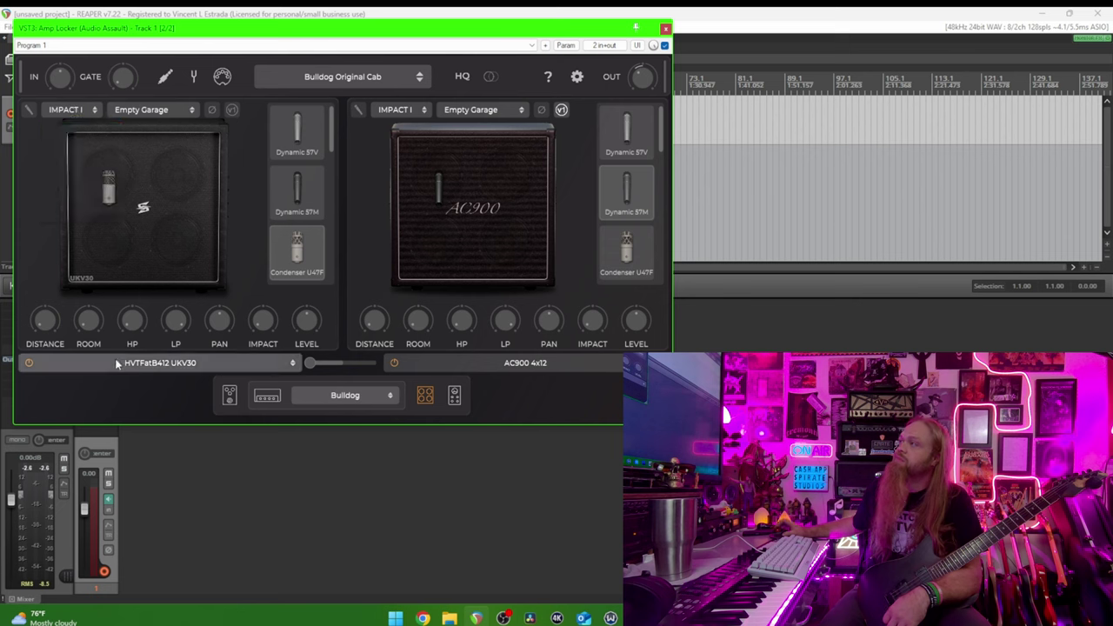
Replace the HVTFatB412 UKV30 cabinet in the first slot with the IR Loader
click(116, 358)
scroll(236, 139, up, 15)
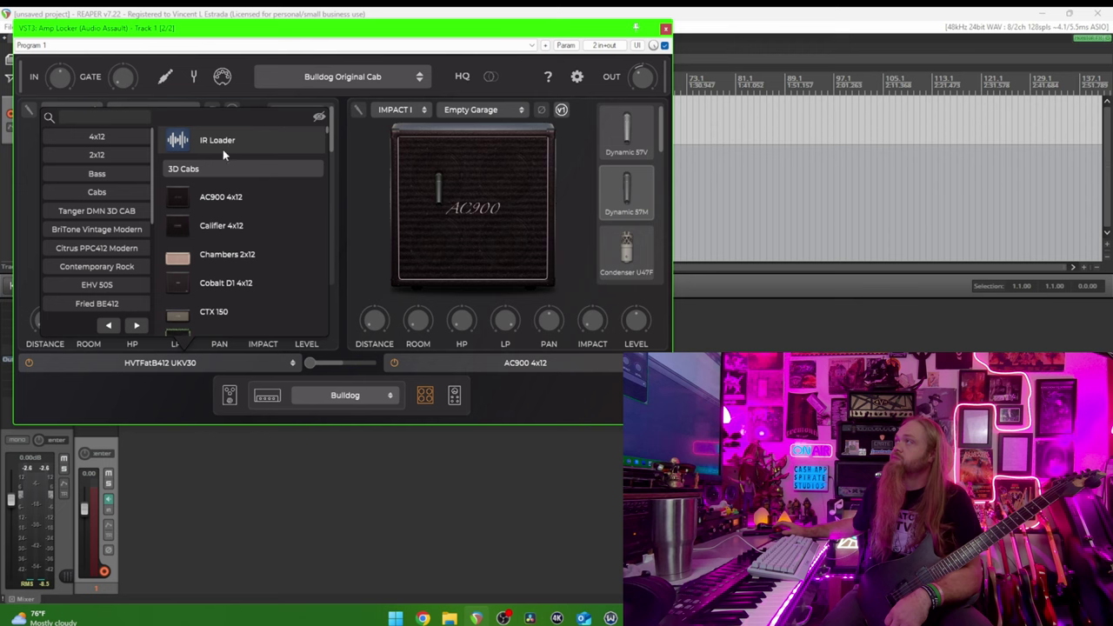
scroll(100, 221, down, 2)
scroll(100, 221, up, 2)
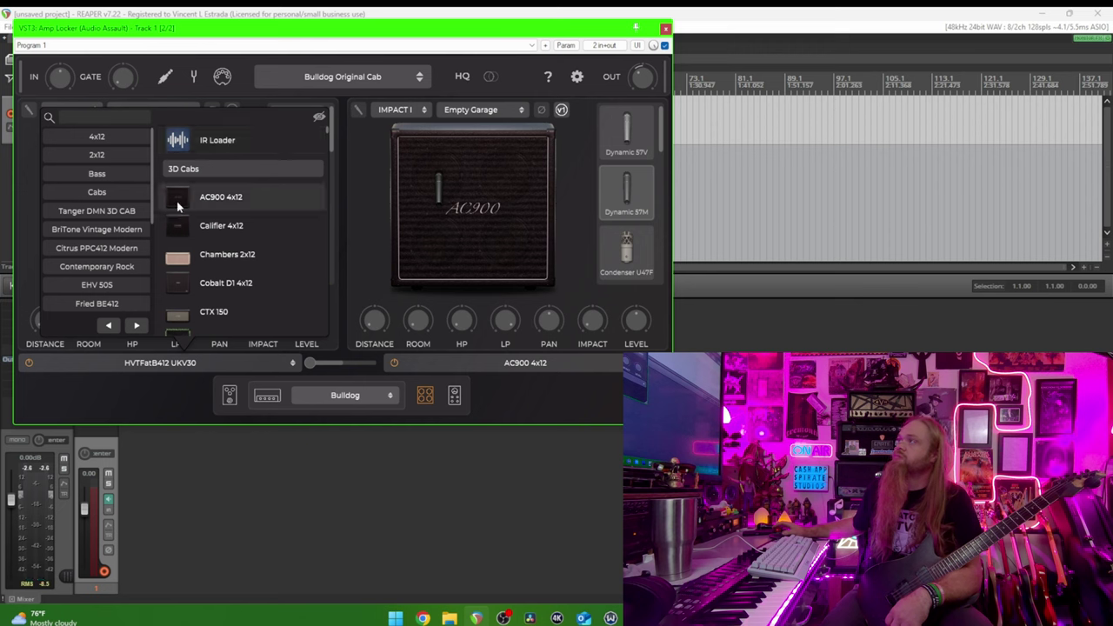
click(212, 141)
Audition the FrickIR-RexDyn impulse response from the Glenn FrickIR-1-Watchtower folder in the first slot's IR Loader
click(93, 111)
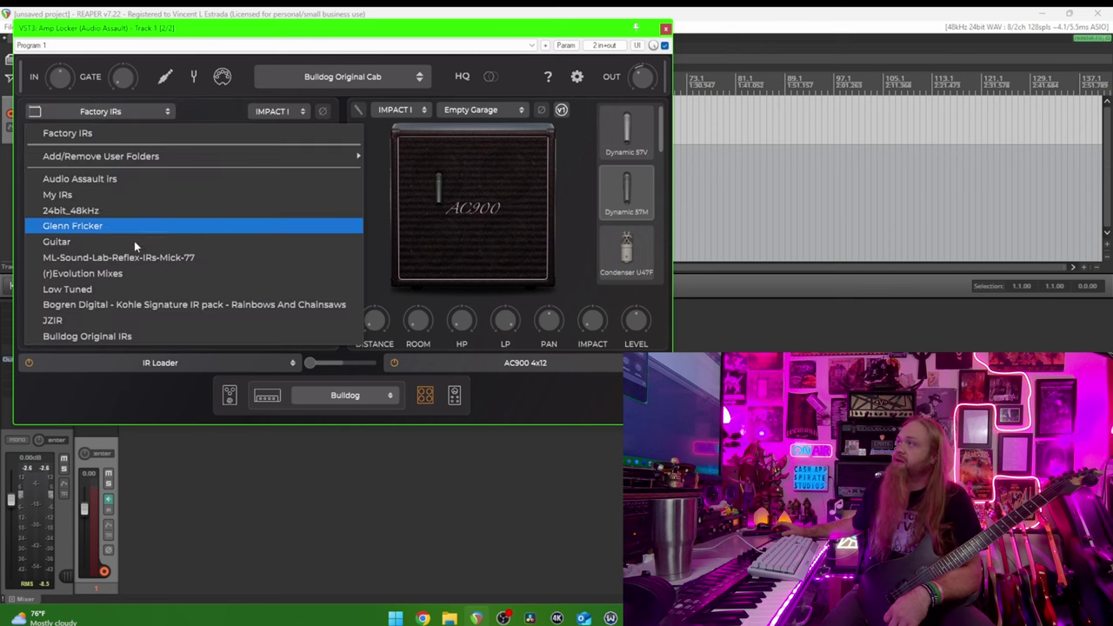
click(94, 226)
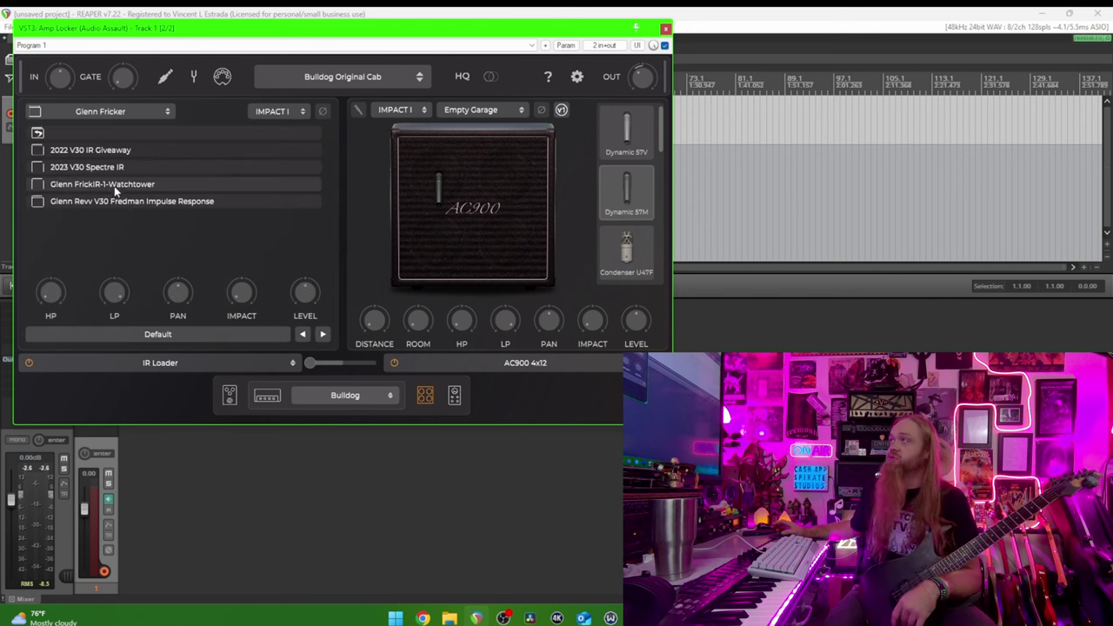
click(116, 183)
double_click(116, 184)
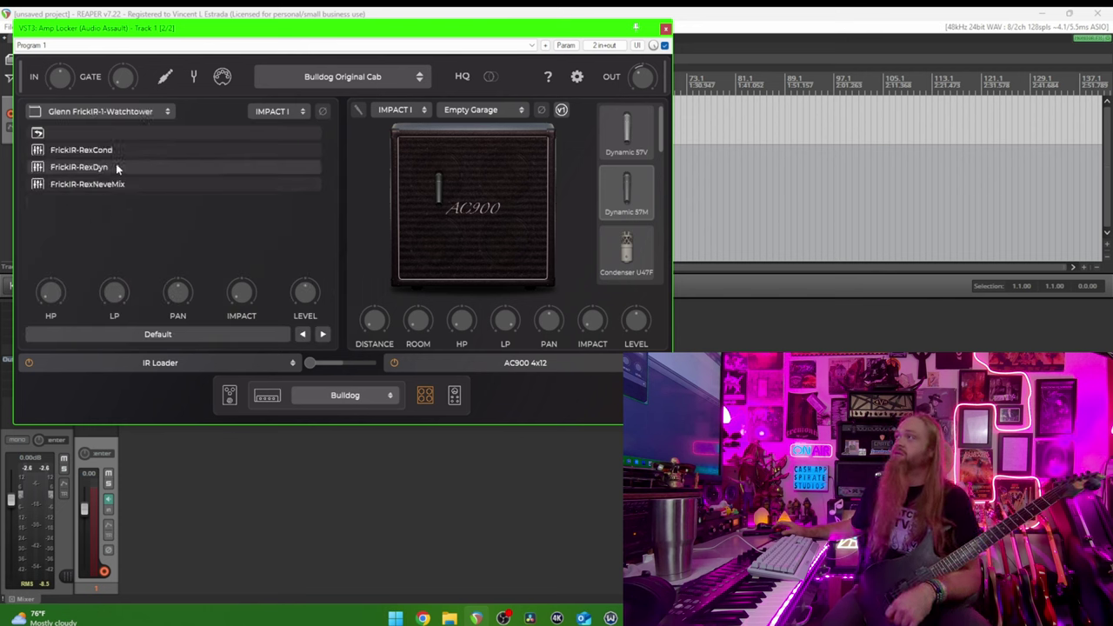
click(117, 166)
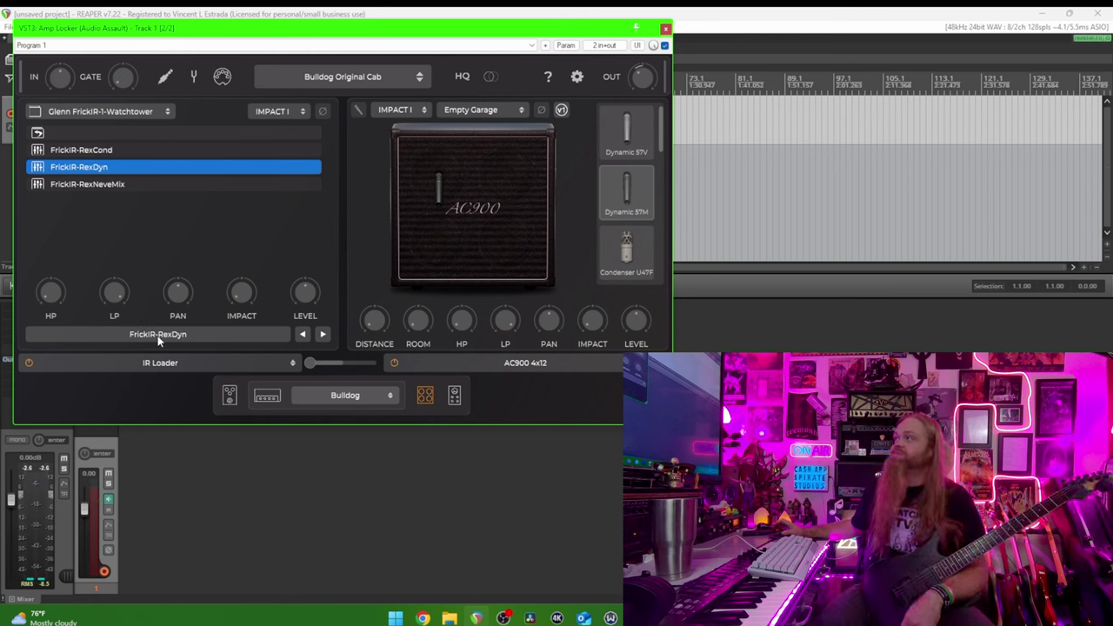
click(166, 364)
click(166, 364)
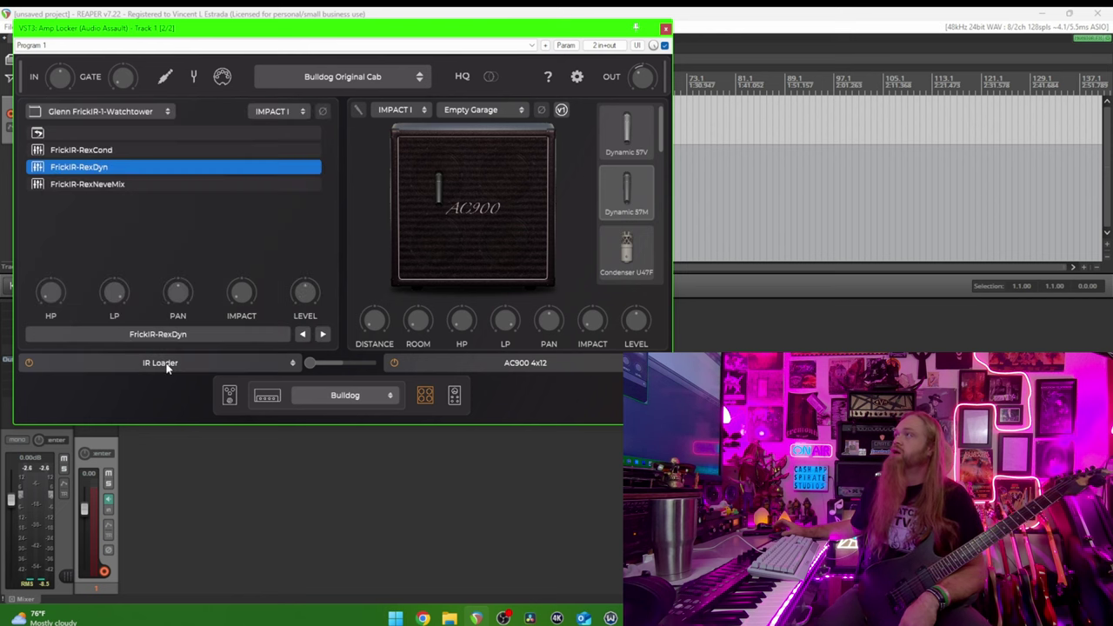
Audition ML-RX-MICK-77-1-BITE from the ML-Sound-Lab-Reflex-IRs-Mick-77 folder and OH Low-Tuned 121 from the Low Tuned folder
click(100, 111)
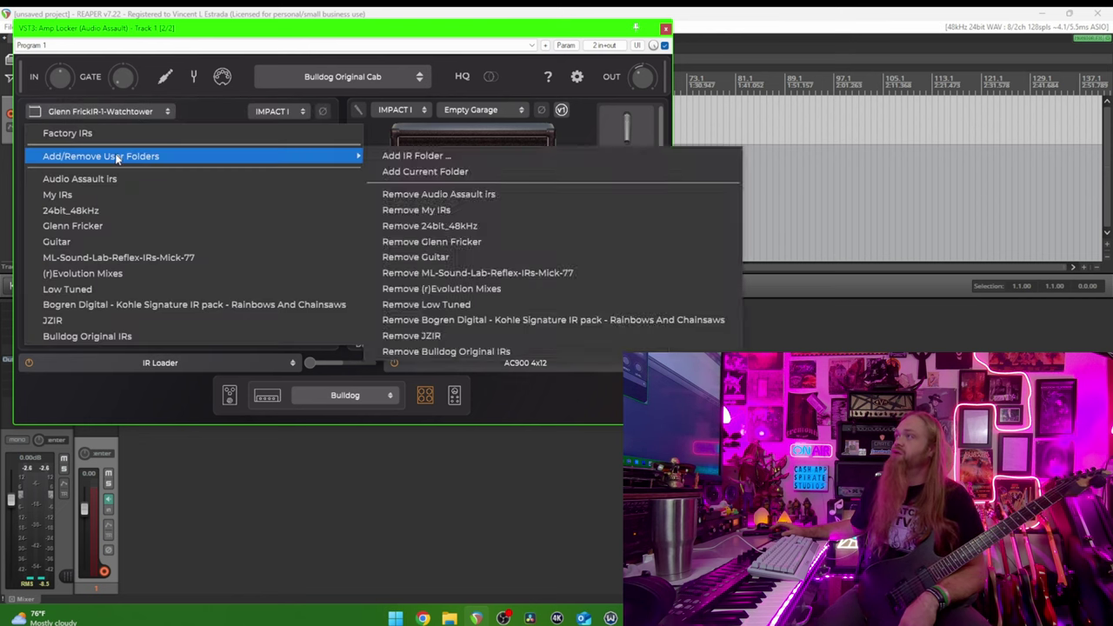
click(106, 258)
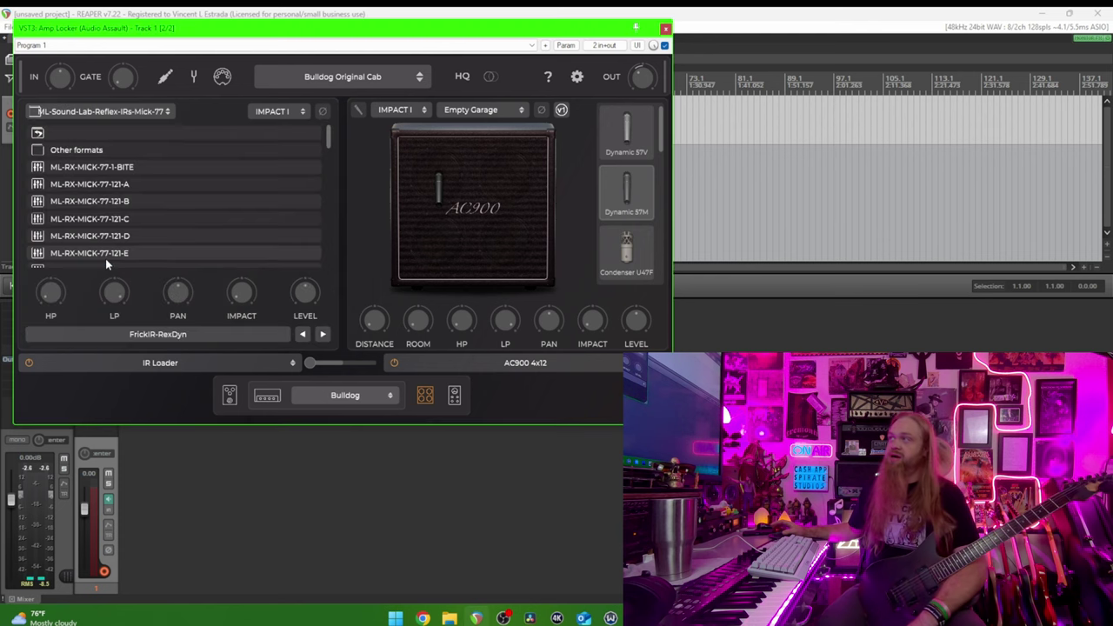
click(105, 168)
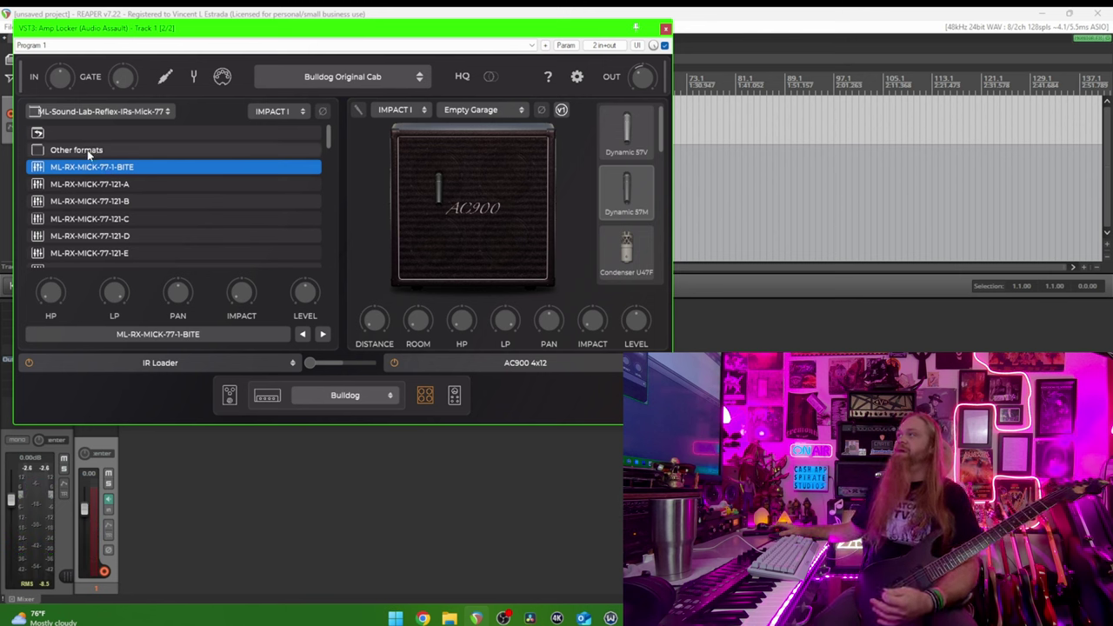
click(100, 112)
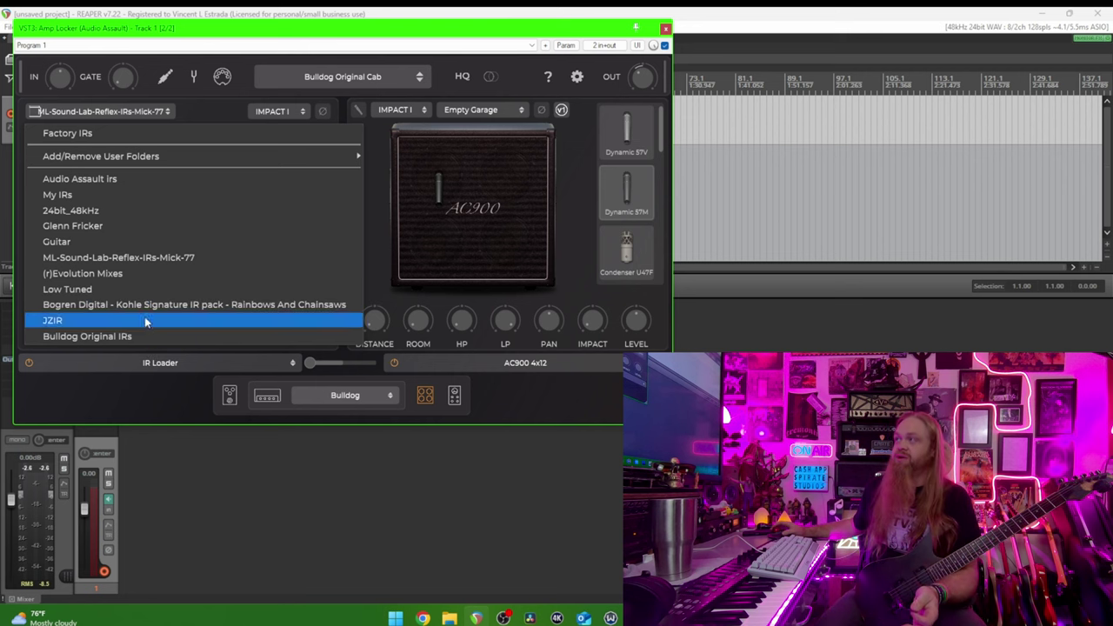
click(135, 292)
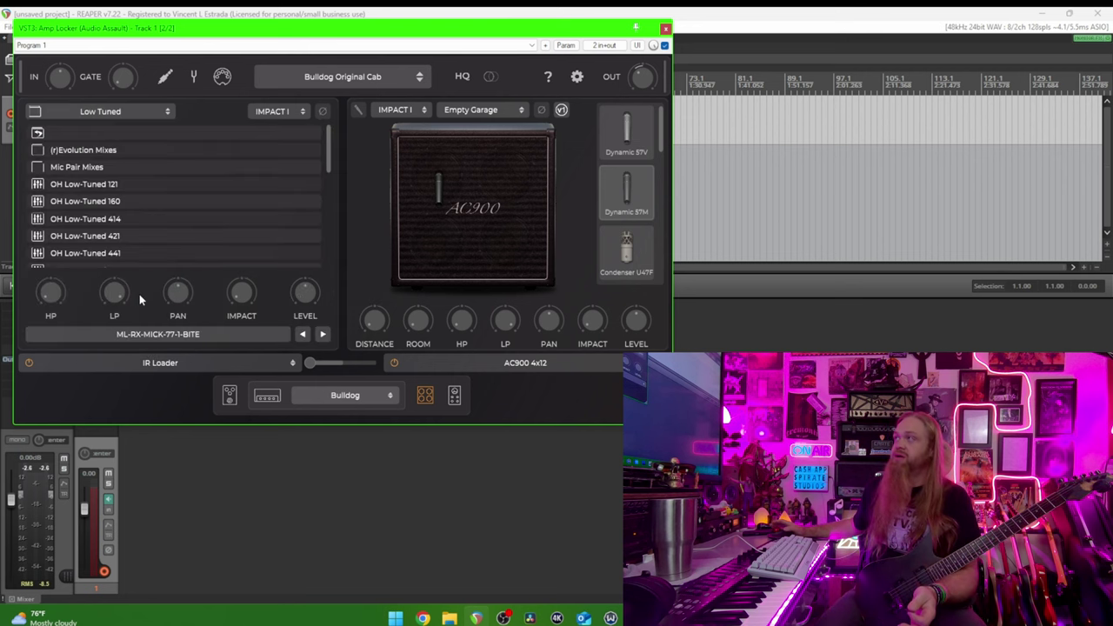
click(128, 186)
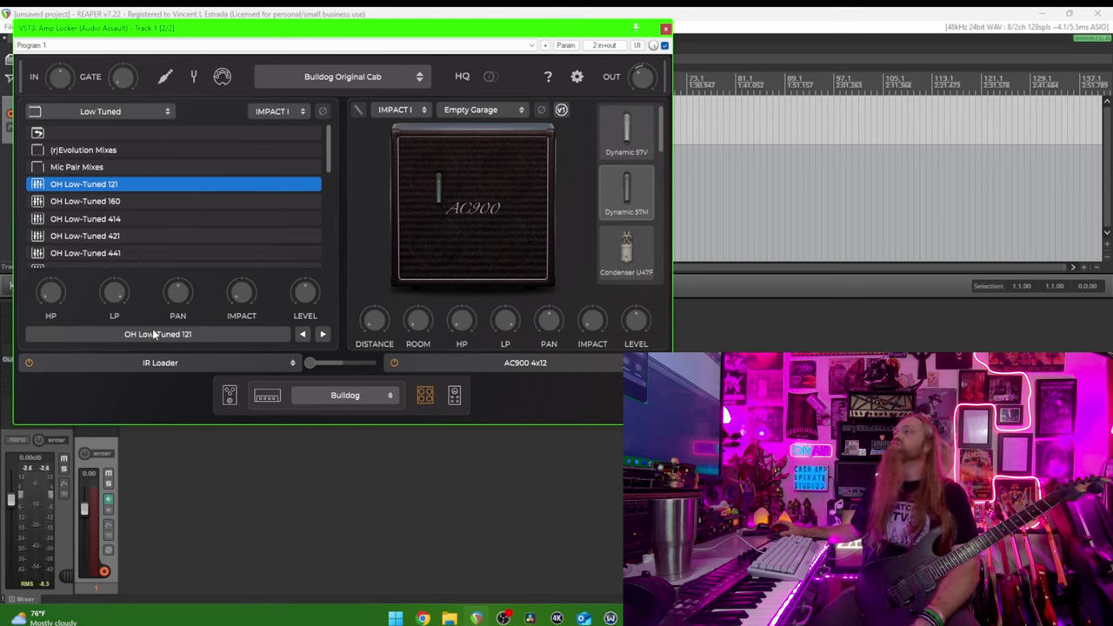
Load 02 Kohle Chainsaw Bliss from the 48 subfolder of Chainsaws in the Bogren Digital Kohle Signature IR pack
click(104, 111)
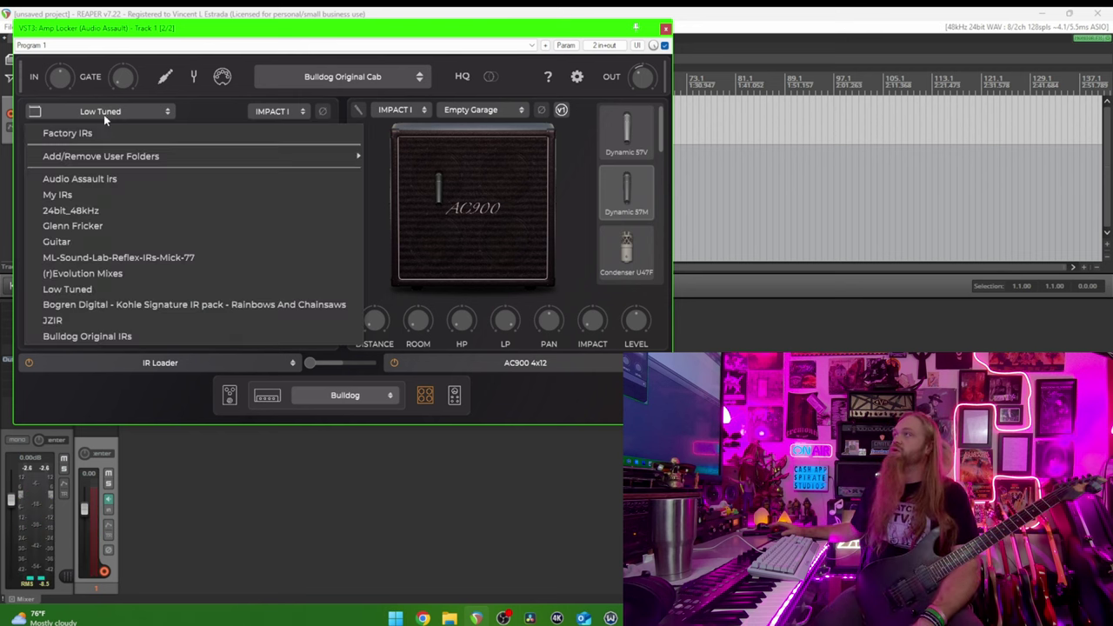
click(140, 307)
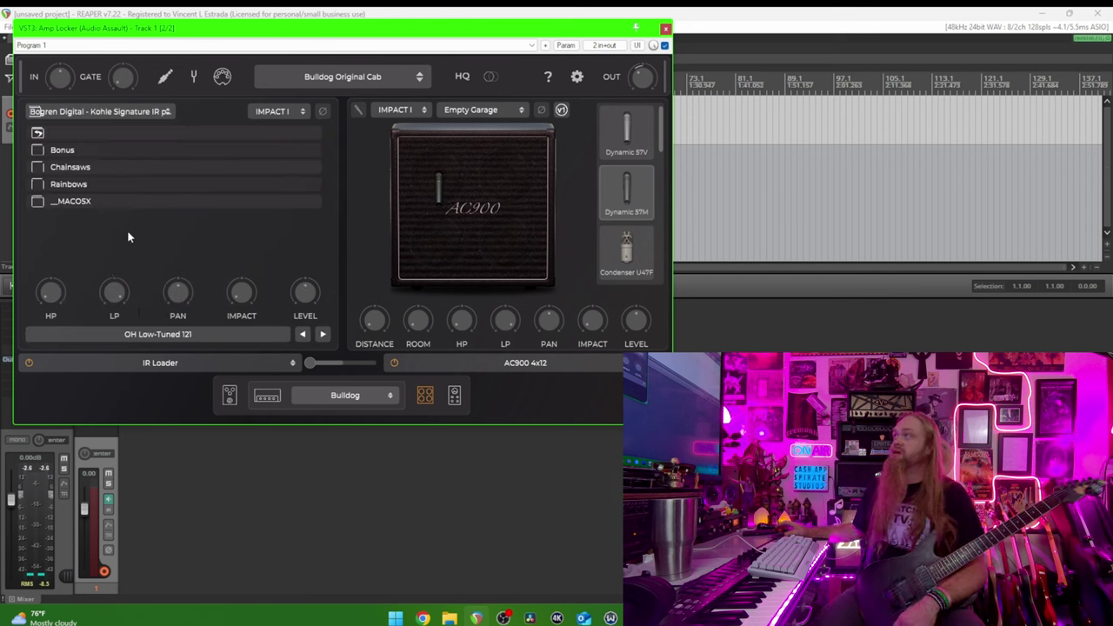
double_click(101, 167)
click(85, 171)
double_click(85, 168)
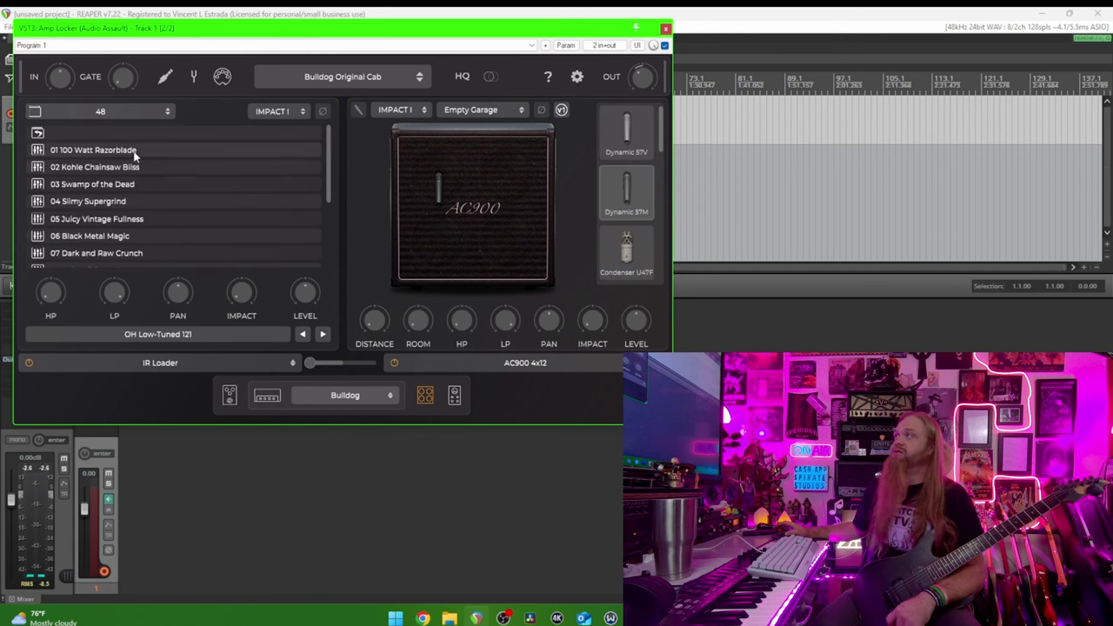
click(136, 167)
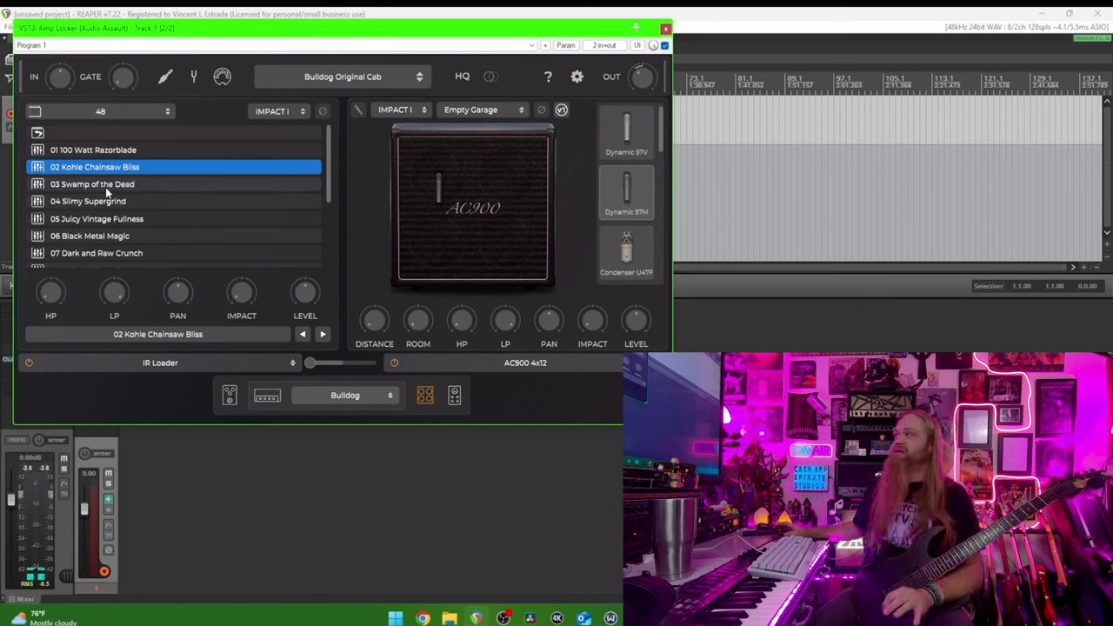
Audition the Chainsaws IRs 09 Dark Ribbon Doom, 10 Throaty Savage and 13 Sludge Tunnel, ending on 13 Sludge Tunnel
scroll(127, 241, down, 1)
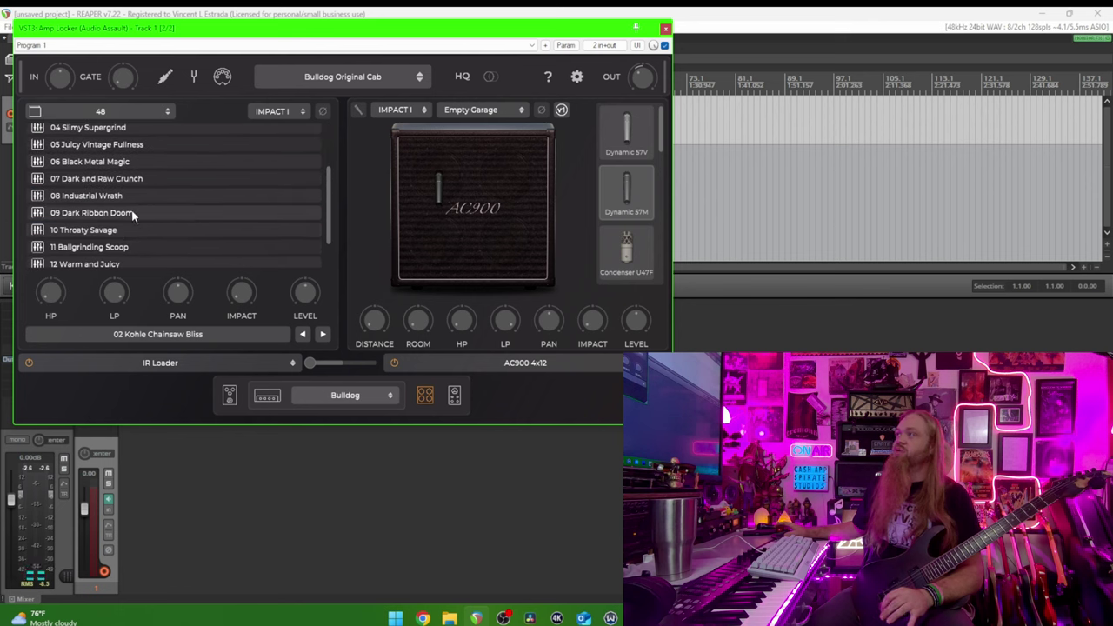
click(133, 213)
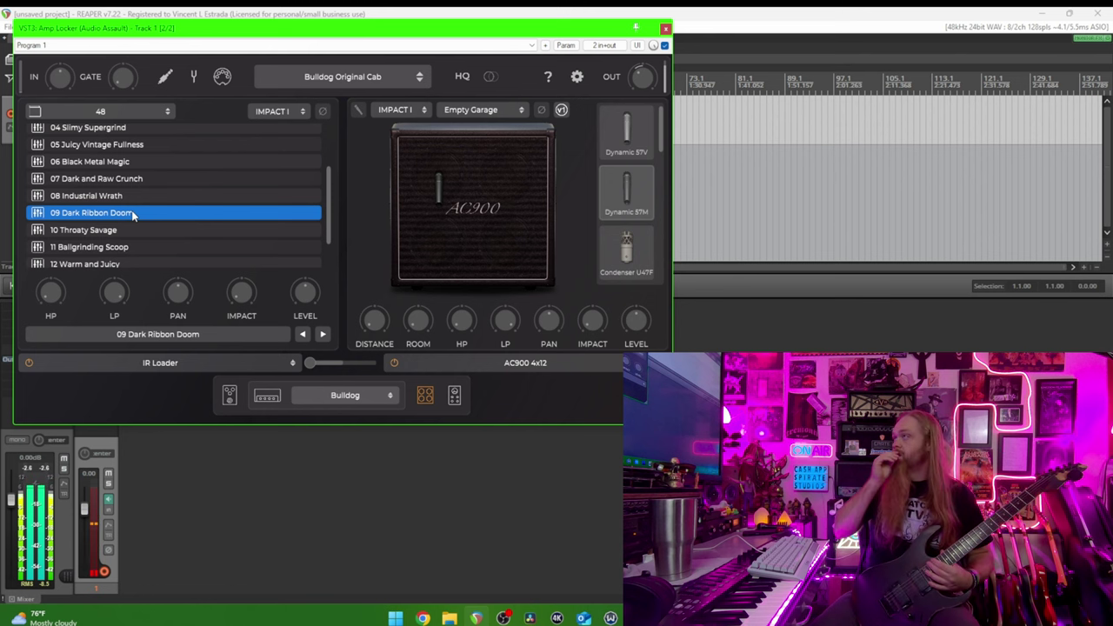
click(130, 233)
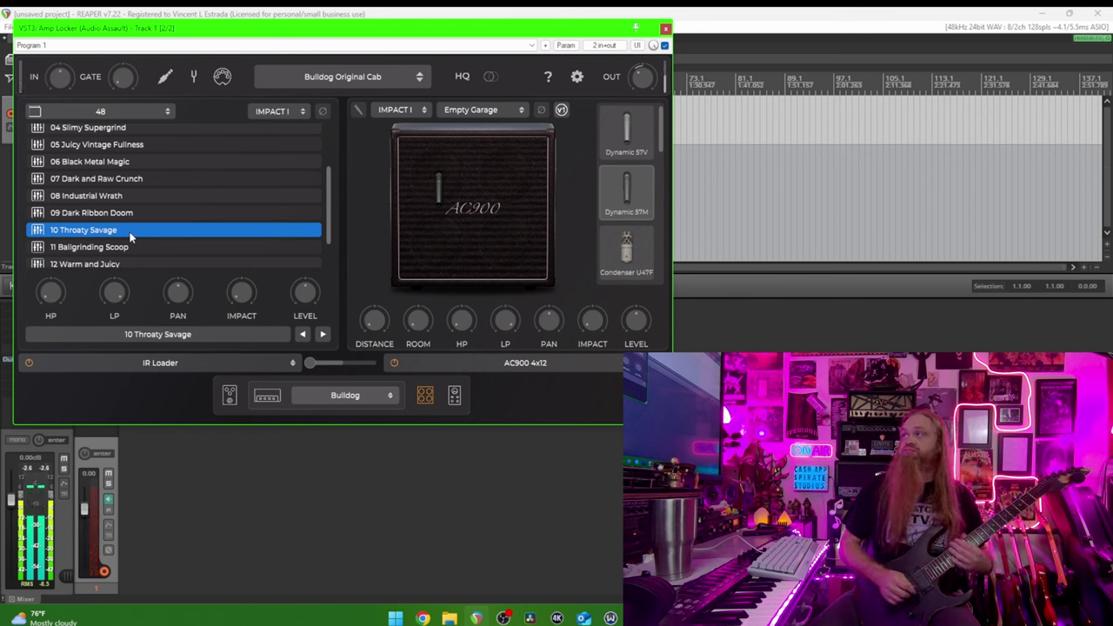
scroll(131, 236, down, 1)
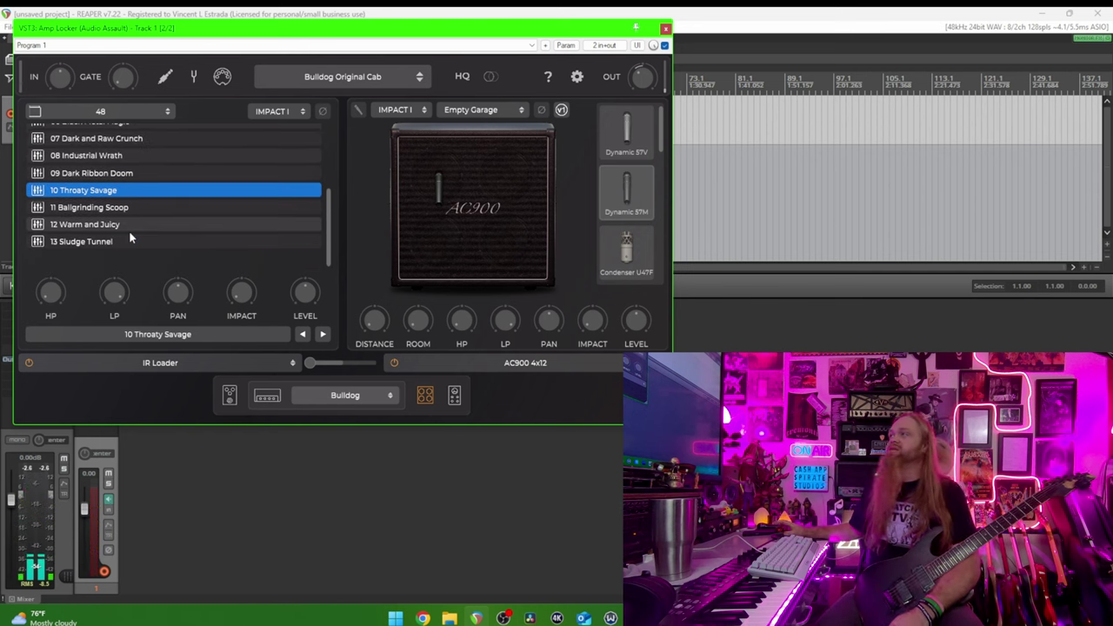
click(99, 244)
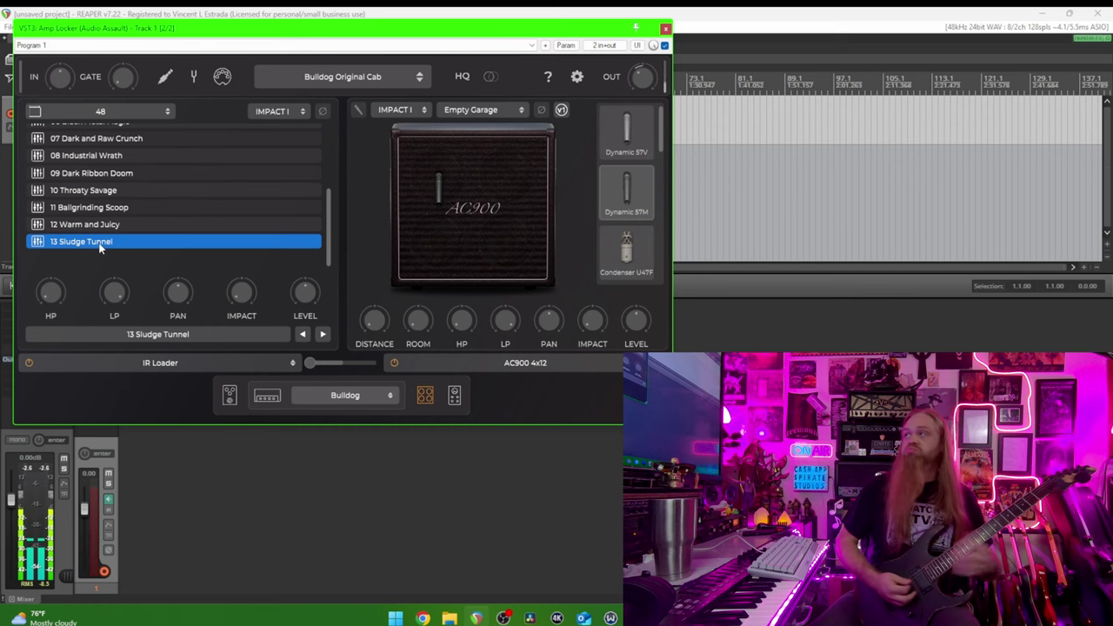
click(101, 114)
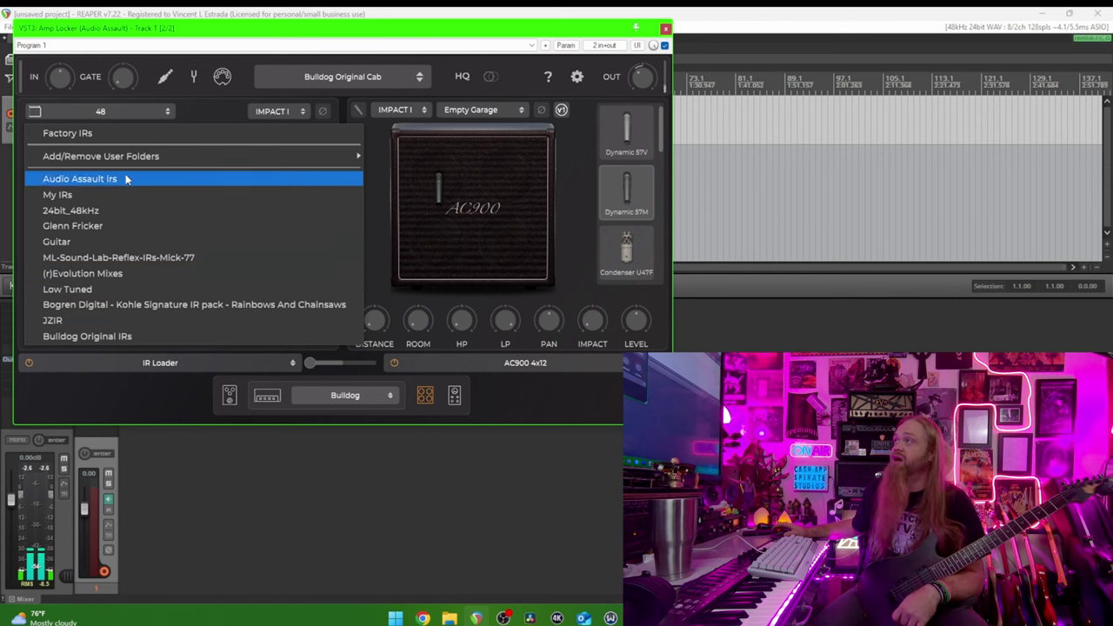
click(138, 115)
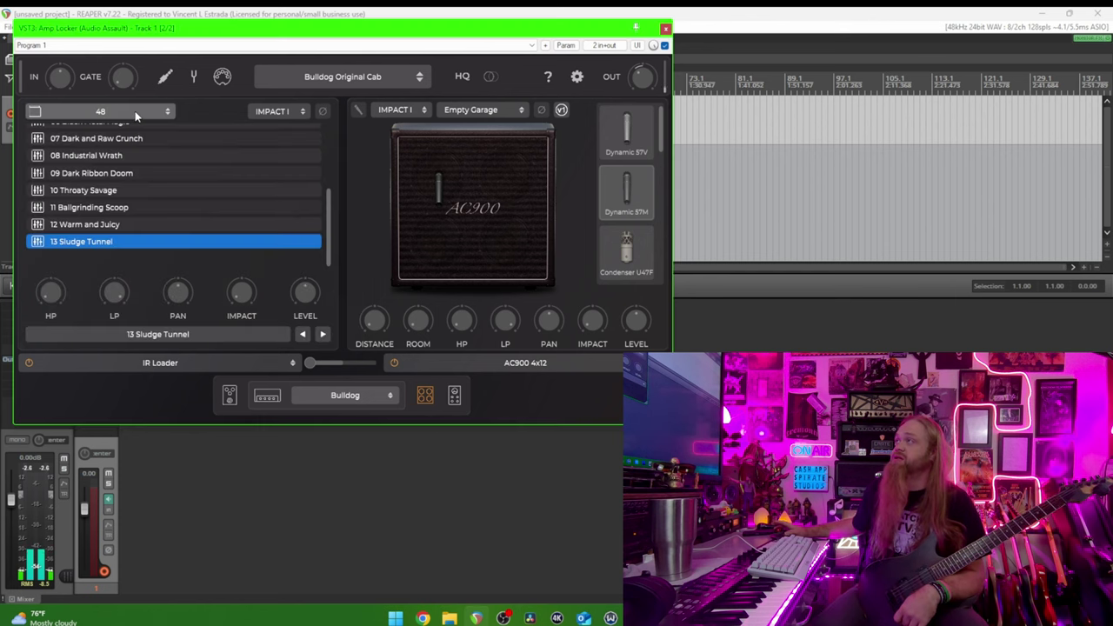
Browse the 4x12 cabinets and load LABOD412PRO DV77 in the first cabinet slot
click(170, 365)
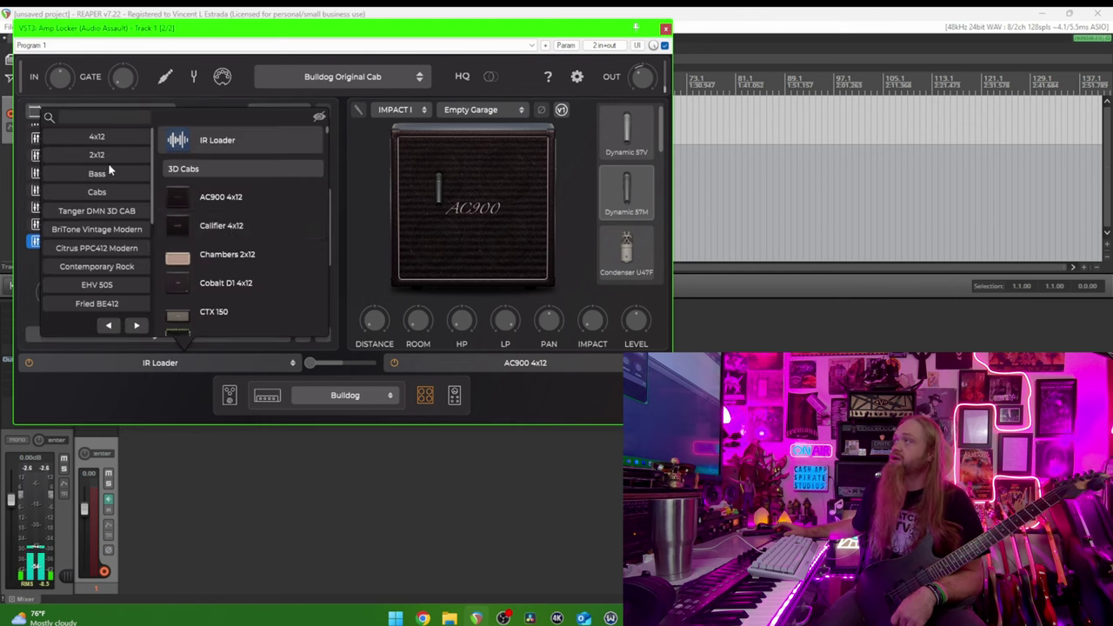
click(105, 138)
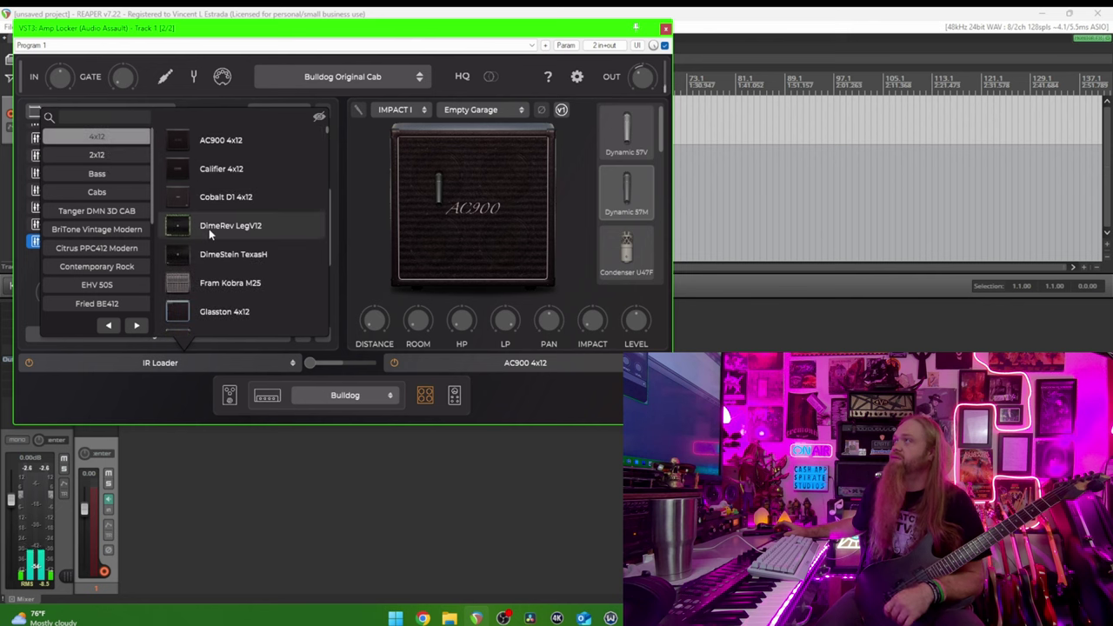
scroll(209, 229, down, 10)
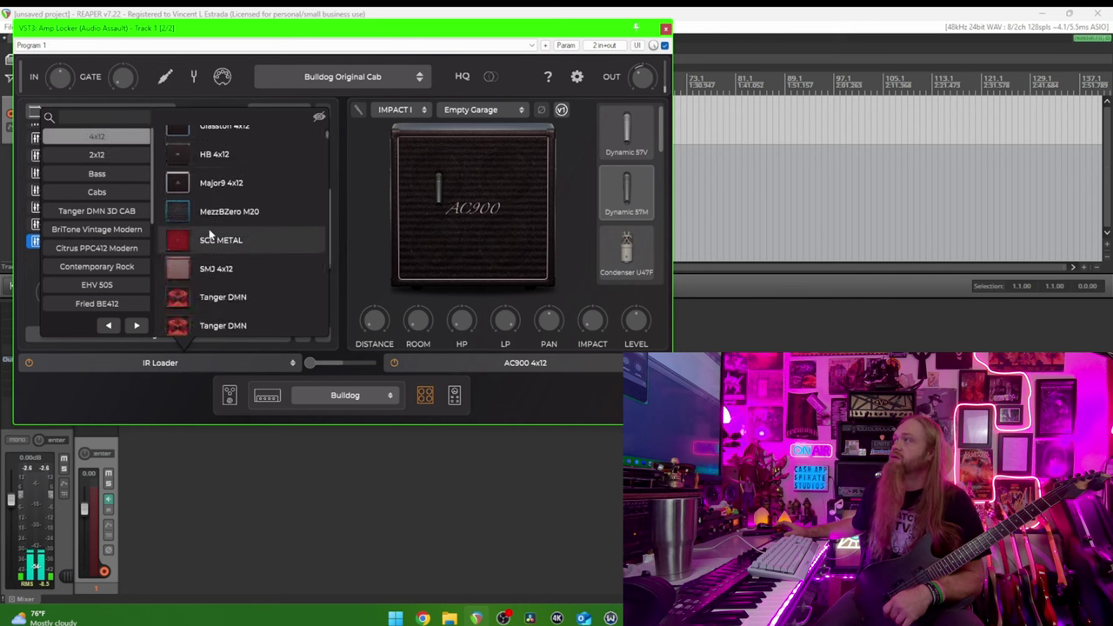
scroll(209, 229, down, 8)
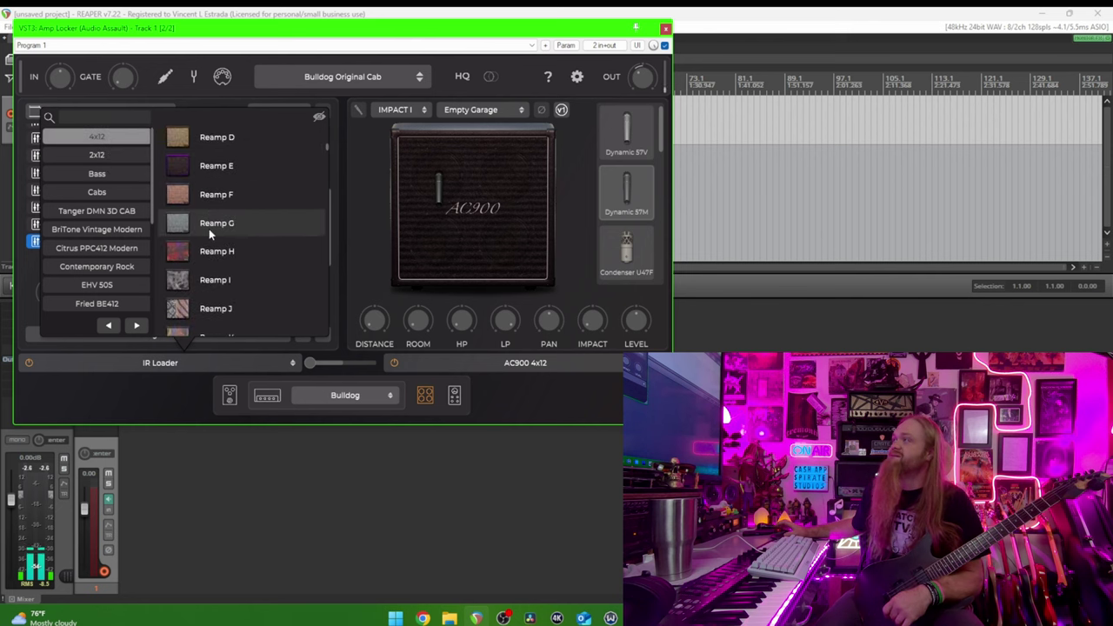
scroll(208, 229, down, 9)
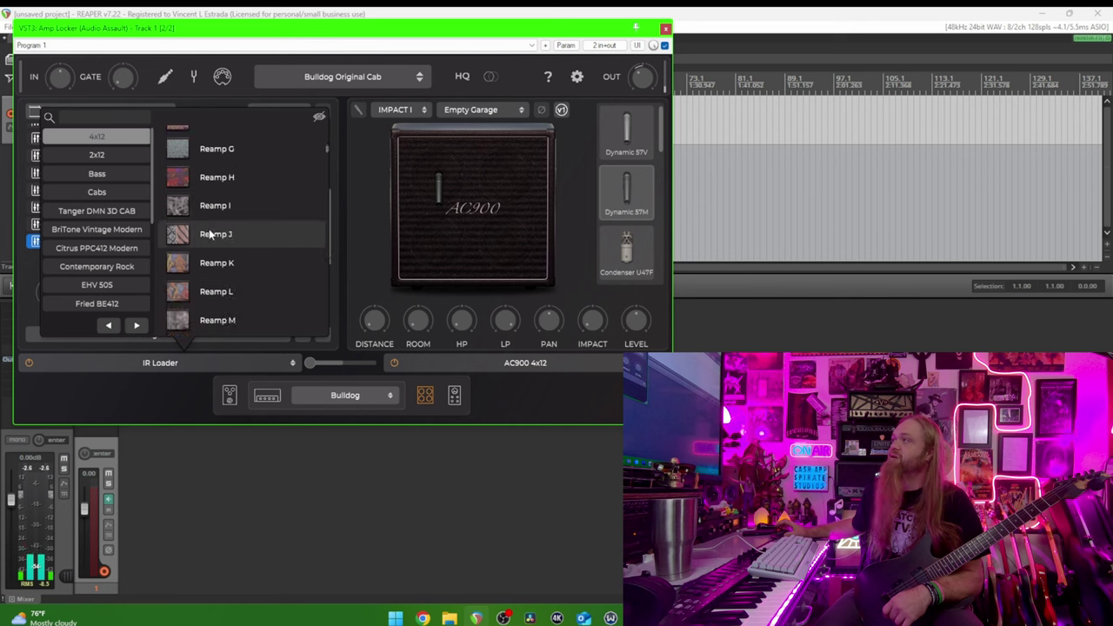
scroll(209, 229, down, 6)
scroll(209, 229, up, 4)
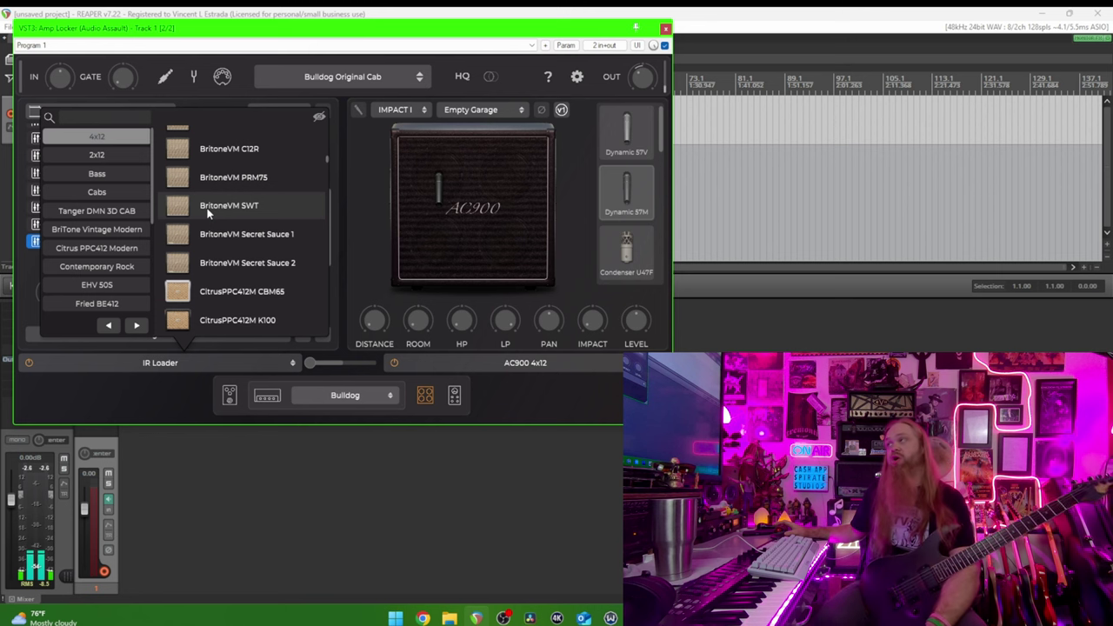
scroll(208, 213, down, 3)
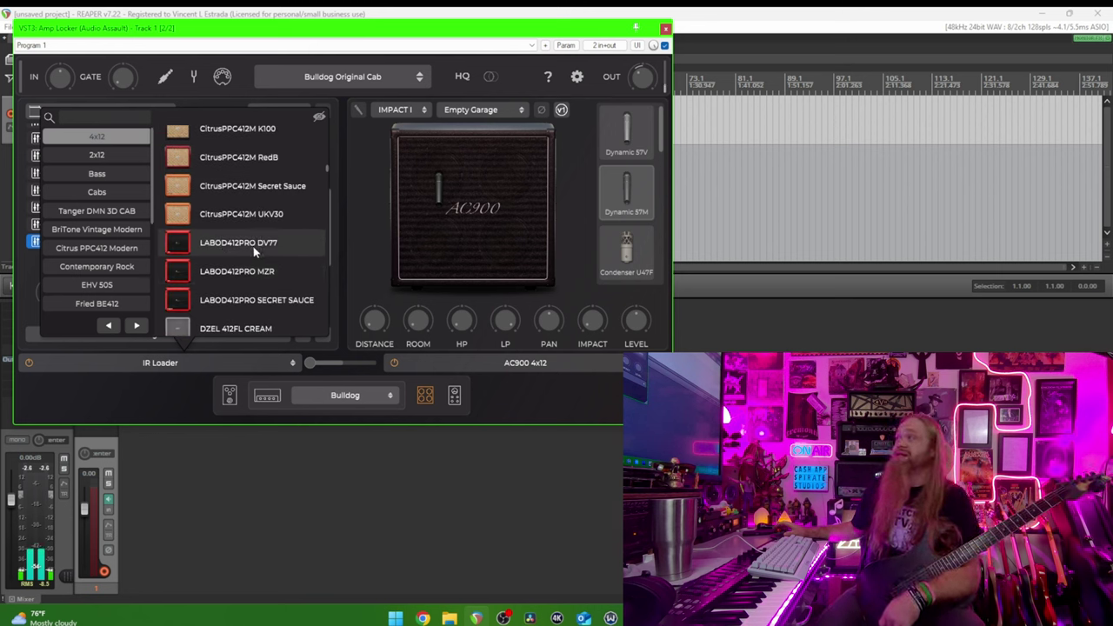
click(253, 246)
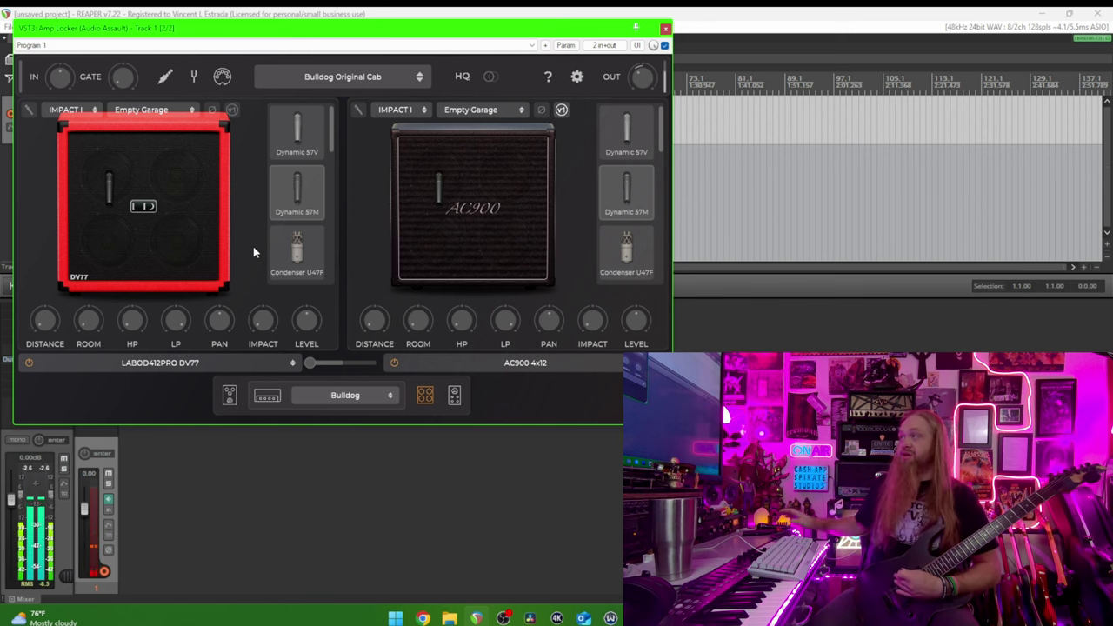
Browse the 4x12 cabinets for the first cabinet slot and load MesBOS MBV60 to audition it
click(185, 363)
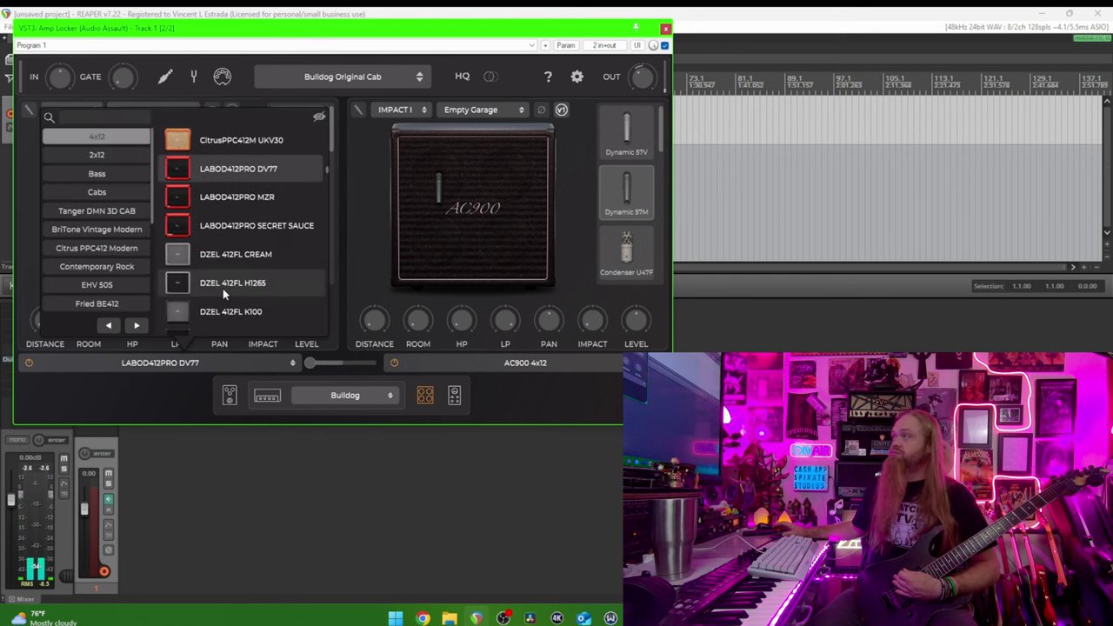
scroll(225, 294, down, 3)
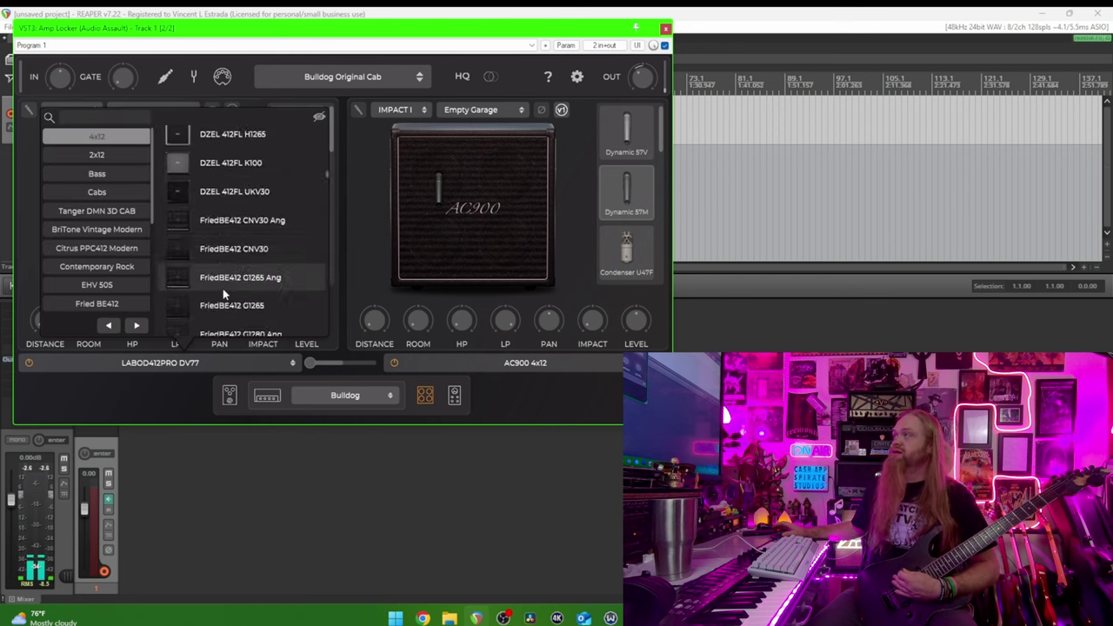
scroll(224, 294, down, 6)
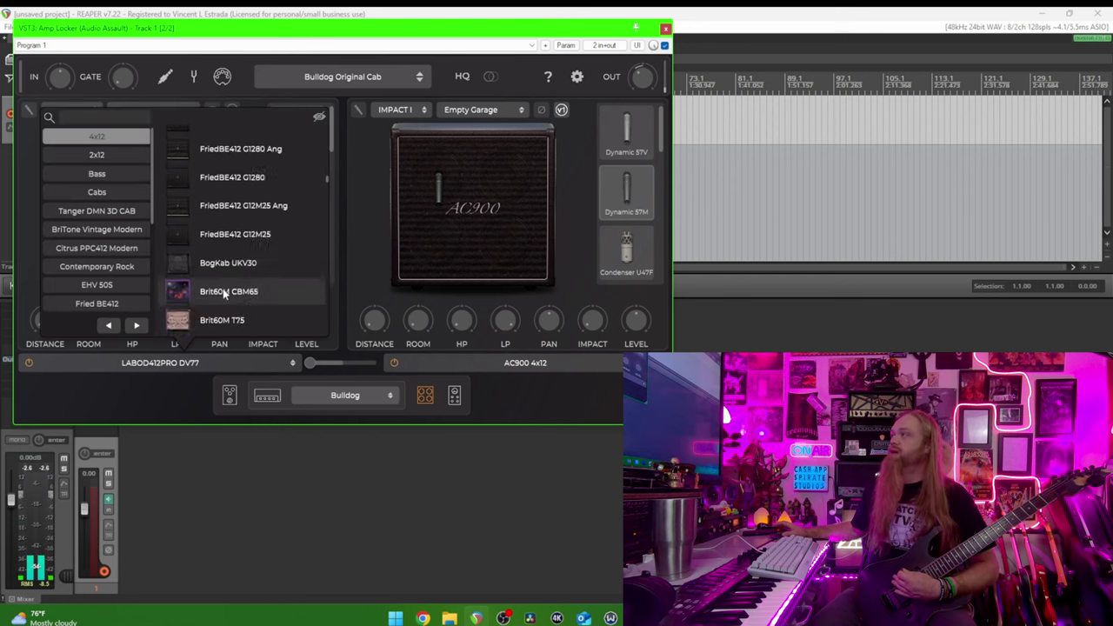
scroll(227, 269, down, 5)
scroll(227, 269, up, 3)
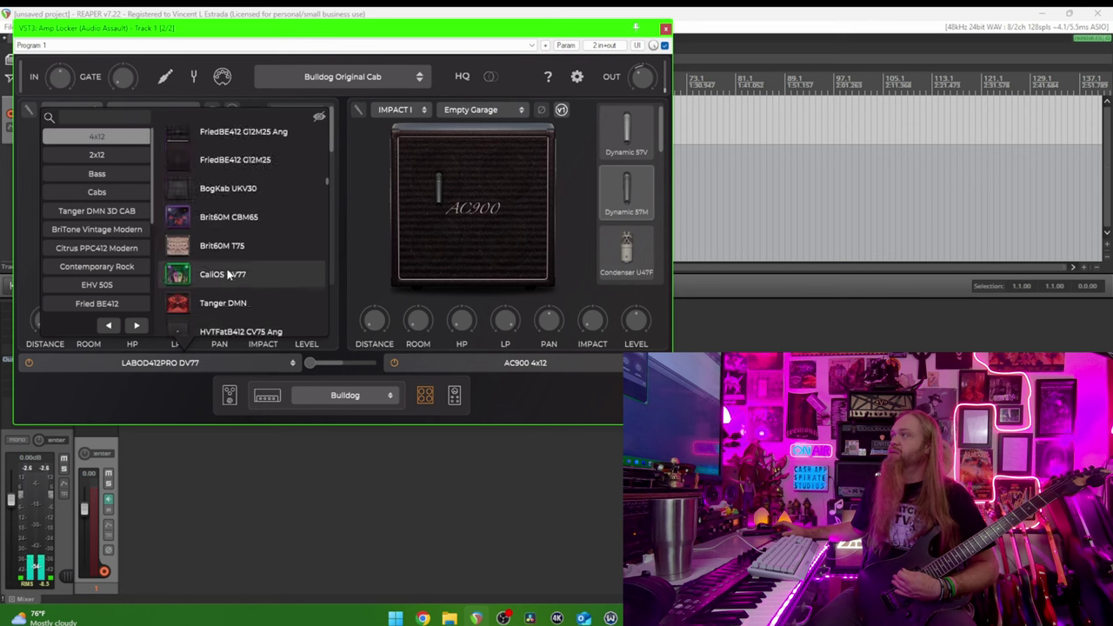
scroll(227, 273, down, 15)
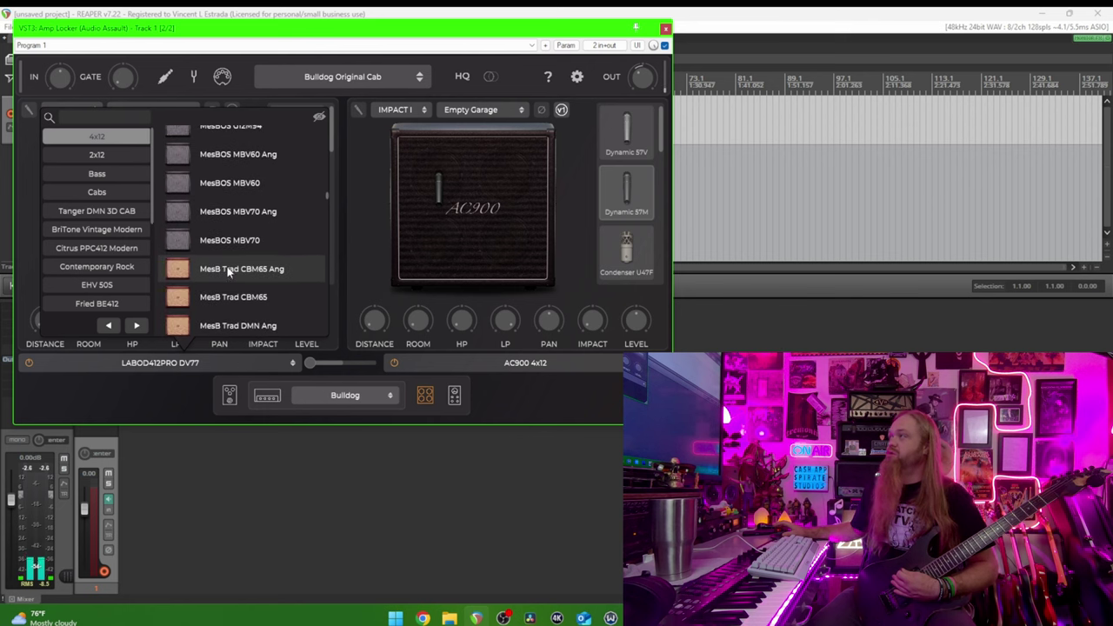
click(225, 182)
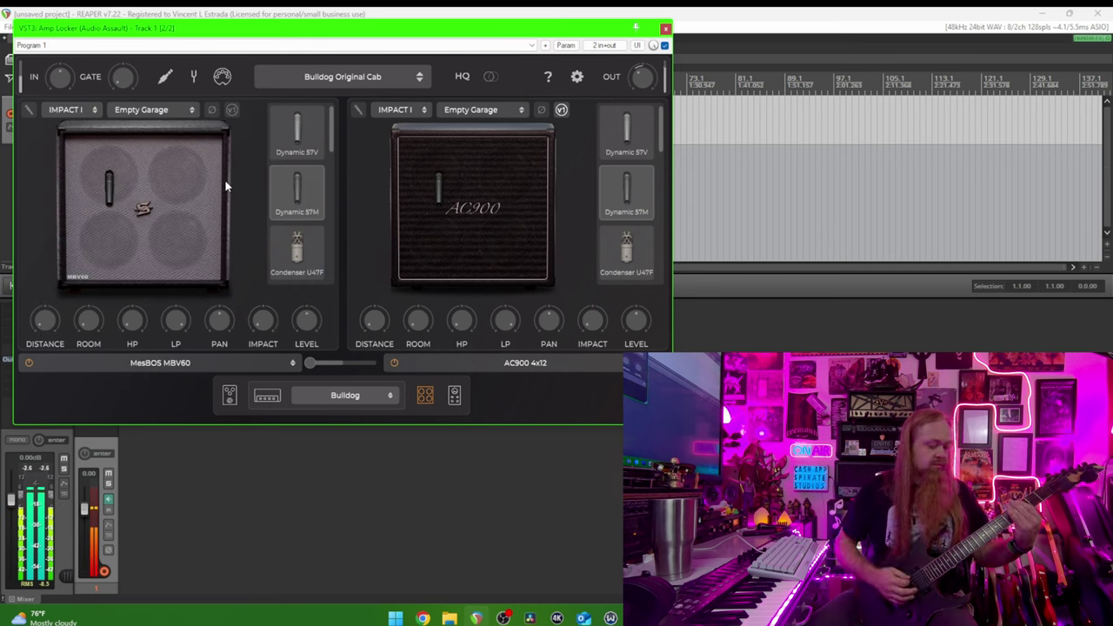
Audition the DimeStein TexasH 4x12 cabinet in the first cabinet slot
click(190, 364)
scroll(241, 324, down, 3)
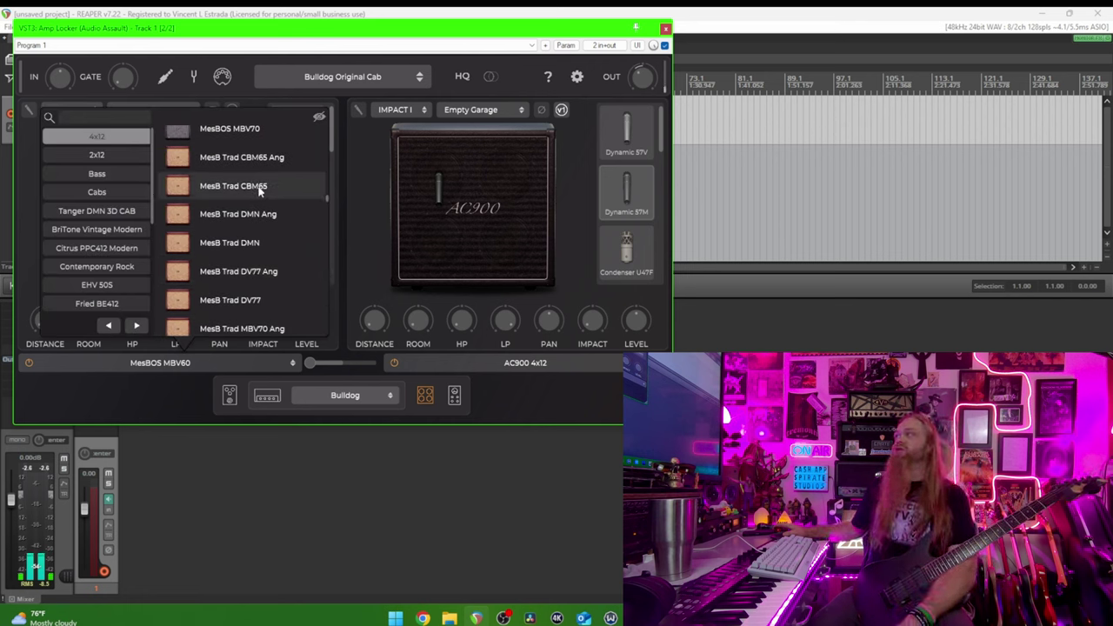
scroll(268, 306, down, 2)
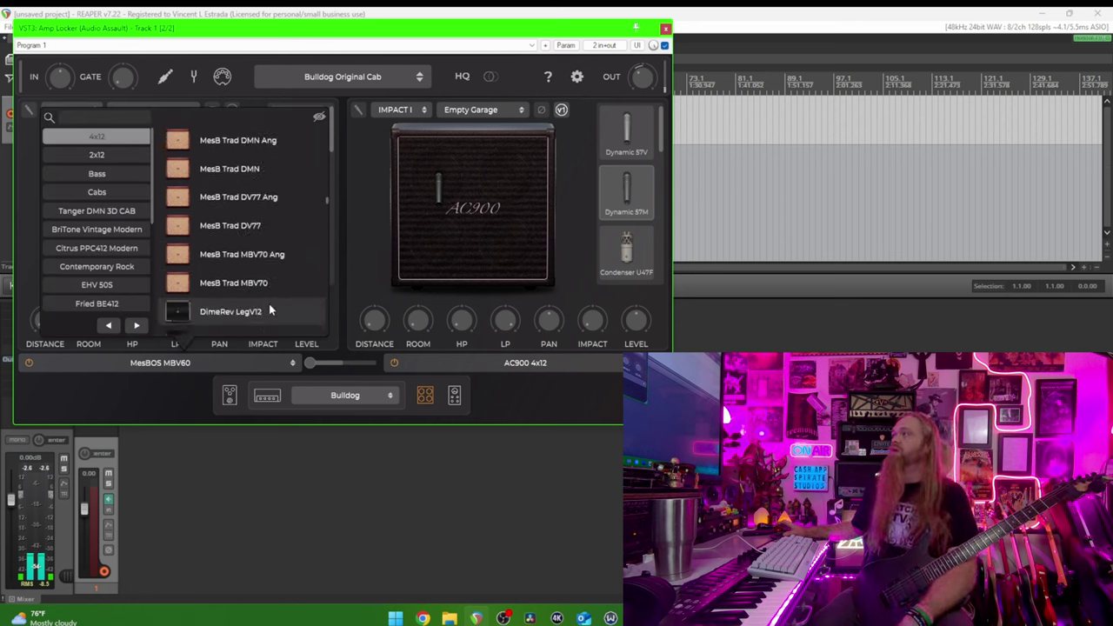
scroll(268, 310, down, 3)
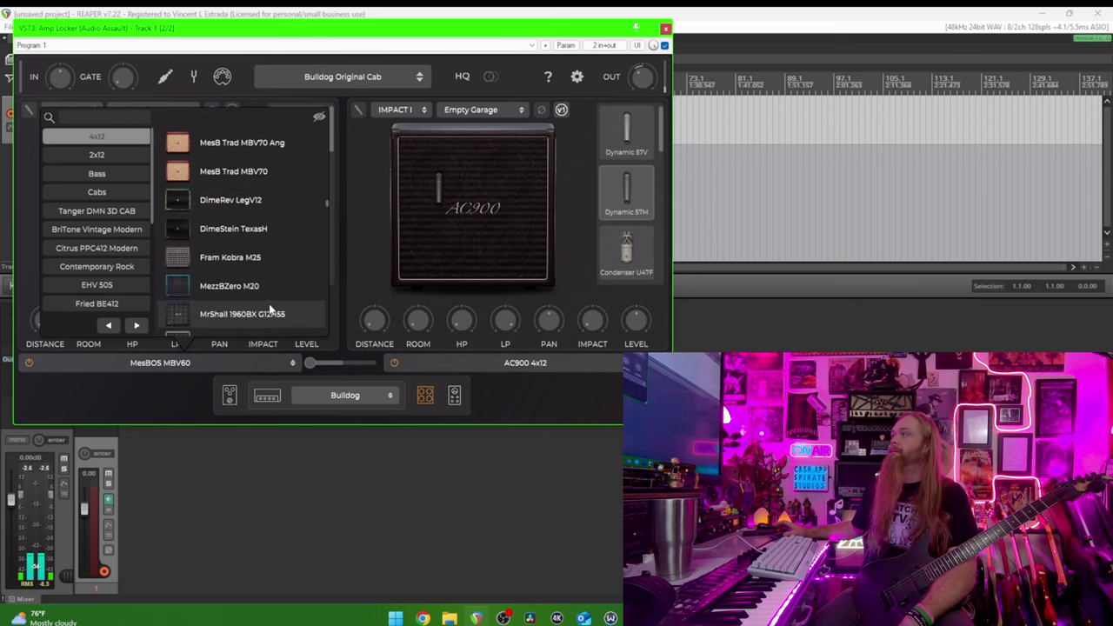
click(241, 230)
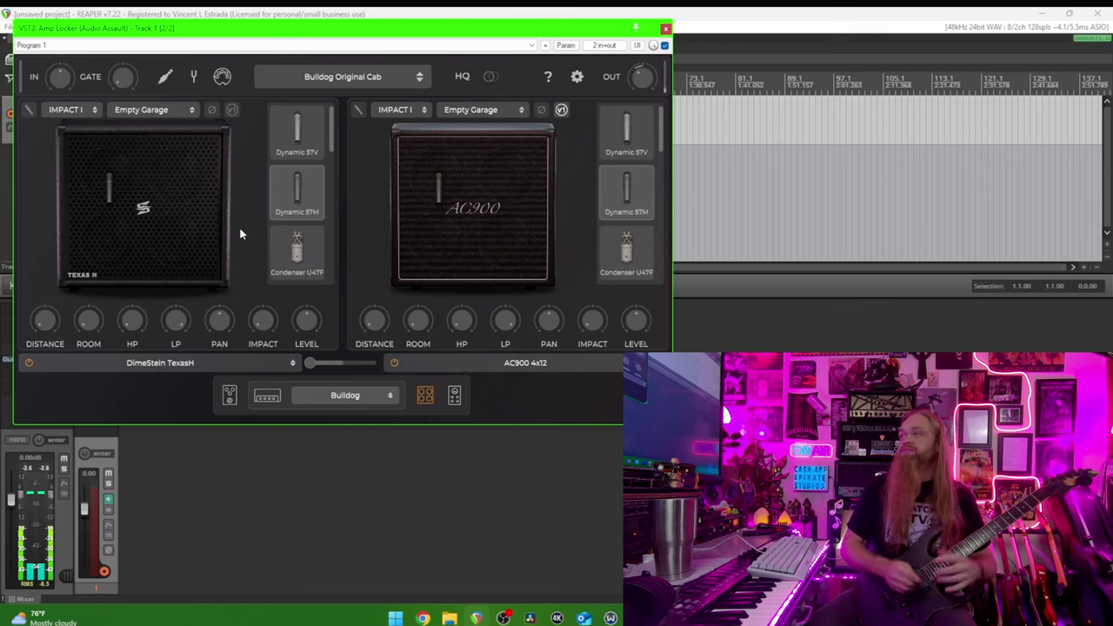
Look through the R412JT models among the 4x12 cabinets and load R412JT JAGUAR Ang in the first slot
click(134, 366)
scroll(252, 285, down, 5)
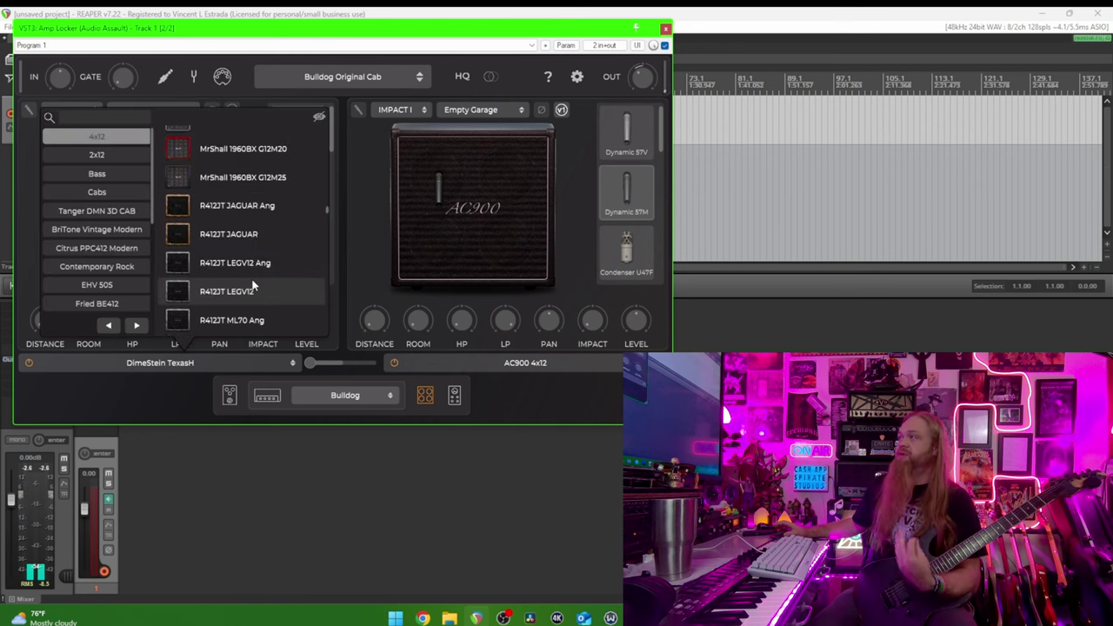
scroll(252, 287, down, 5)
scroll(254, 285, up, 3)
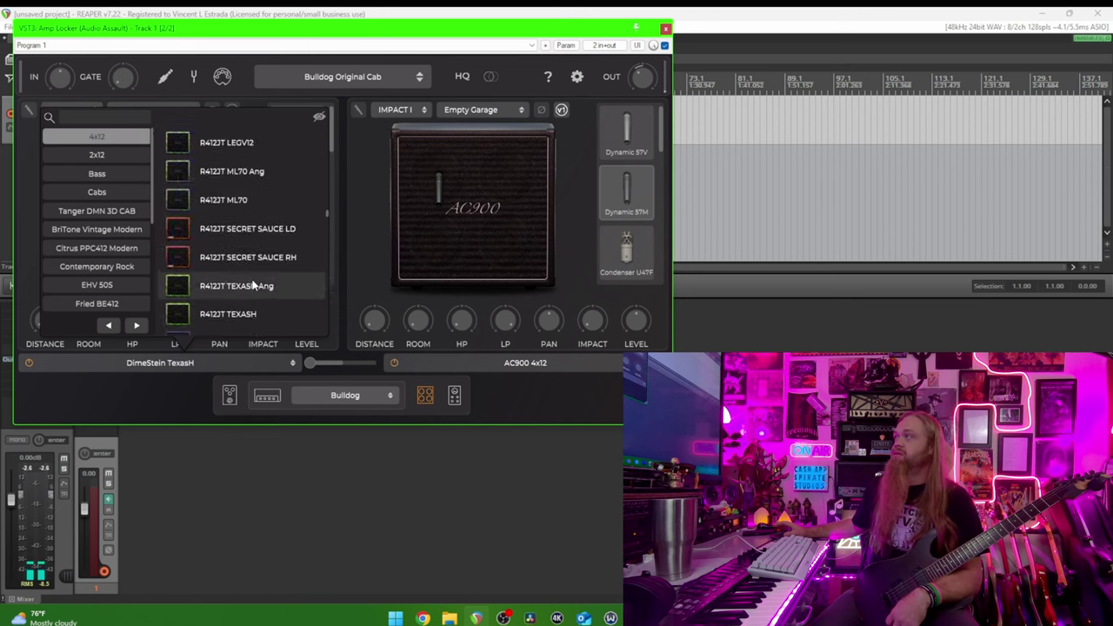
scroll(250, 239, up, 1)
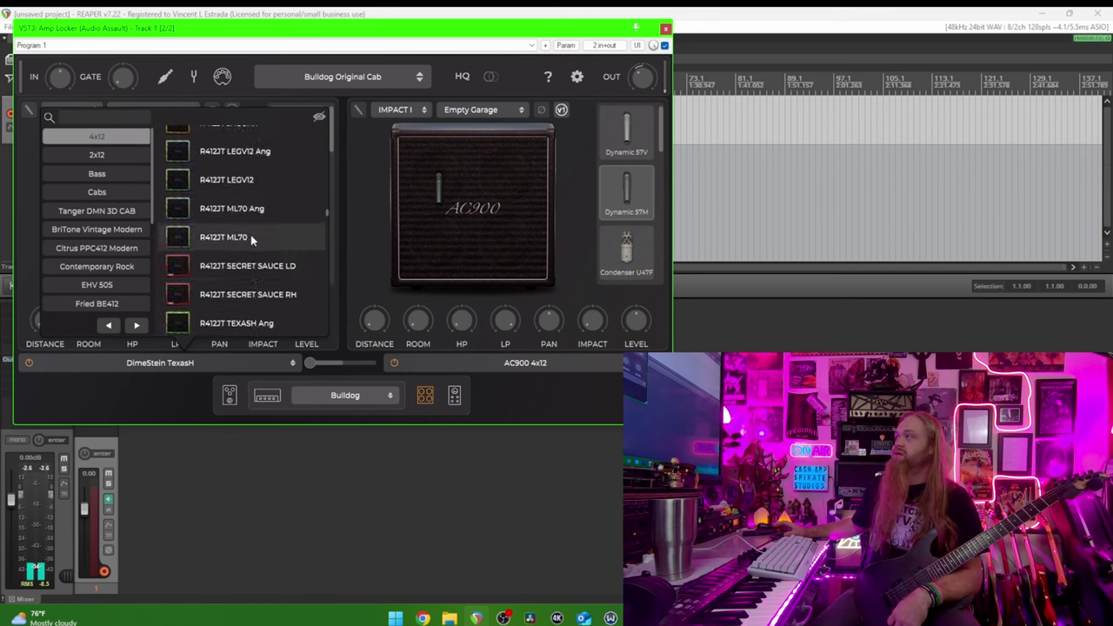
scroll(252, 196, up, 2)
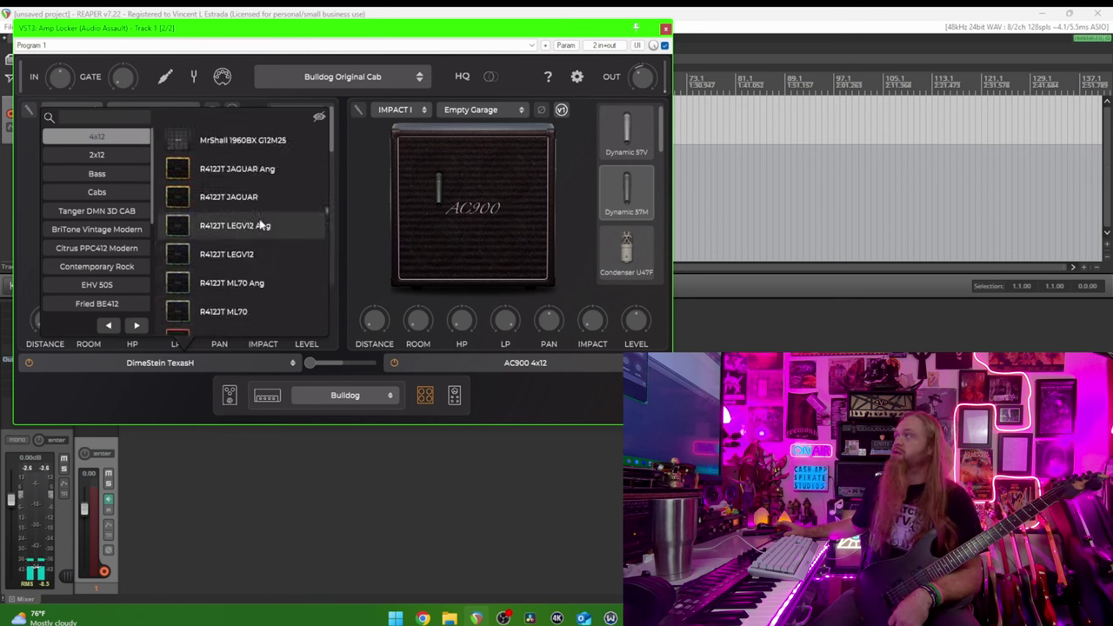
click(248, 170)
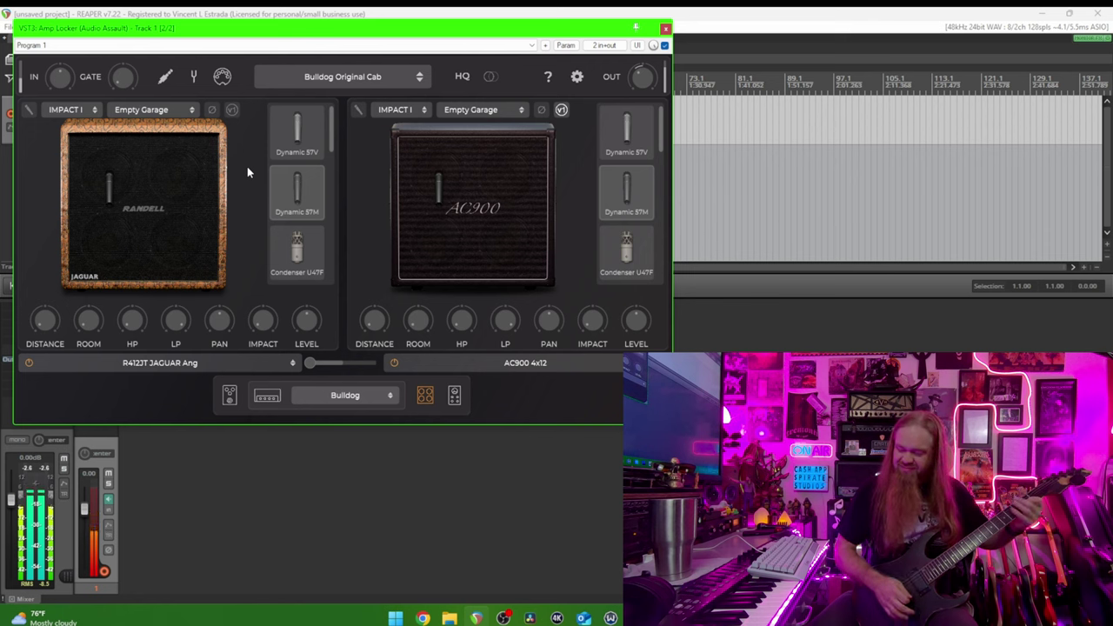
Replace the first slot's cabinet with LOWNMASS CAB 1 from the 4x12 collection
click(189, 366)
scroll(257, 271, down, 3)
scroll(257, 272, down, 5)
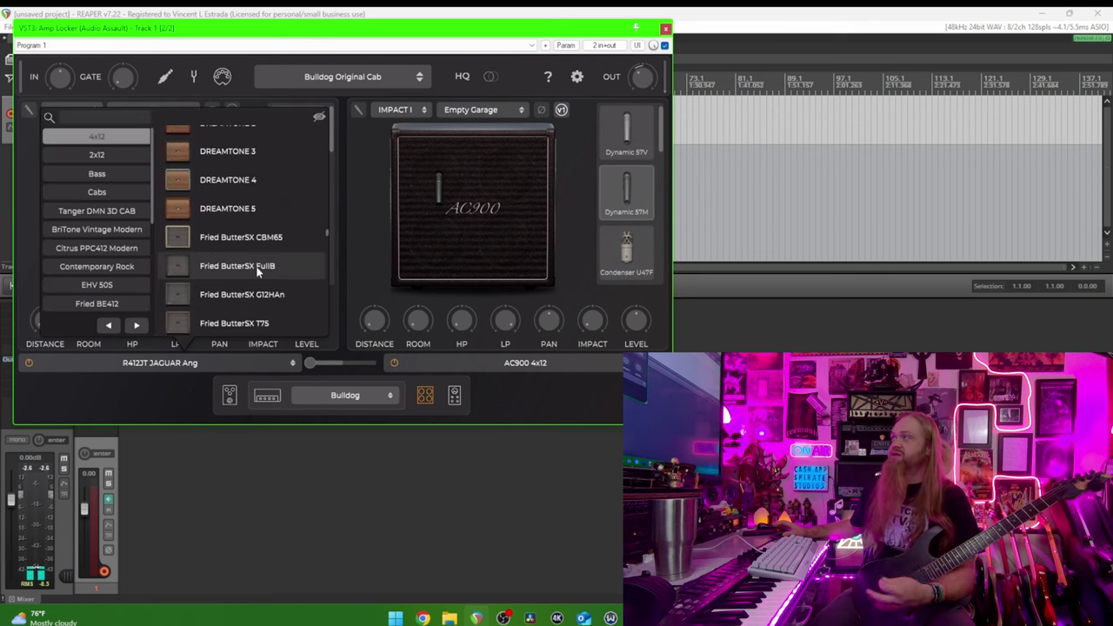
scroll(256, 272, down, 3)
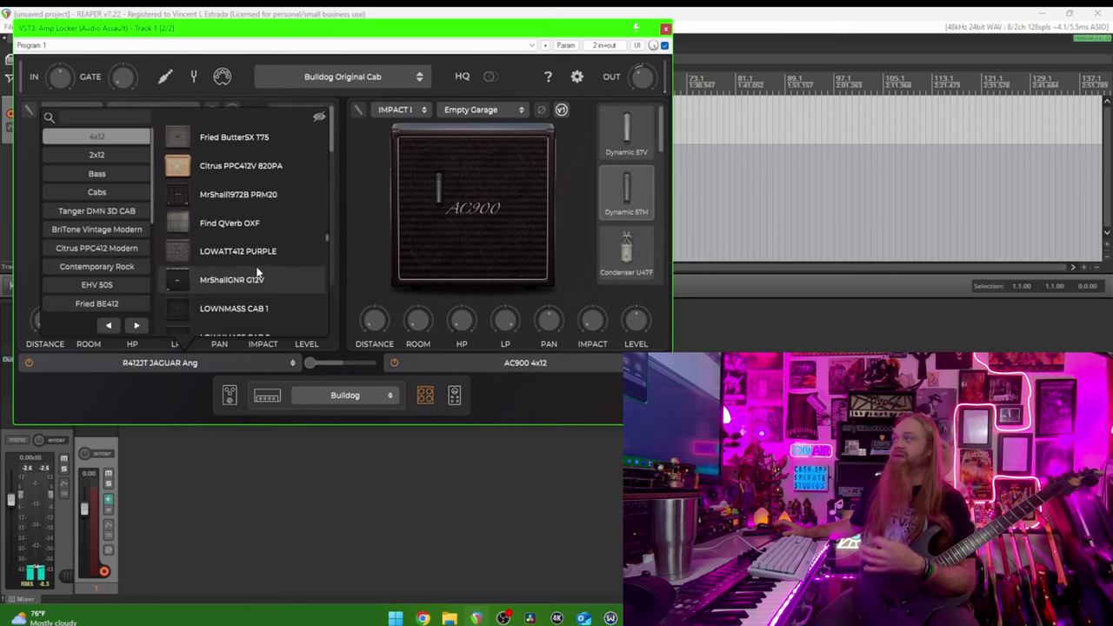
click(243, 311)
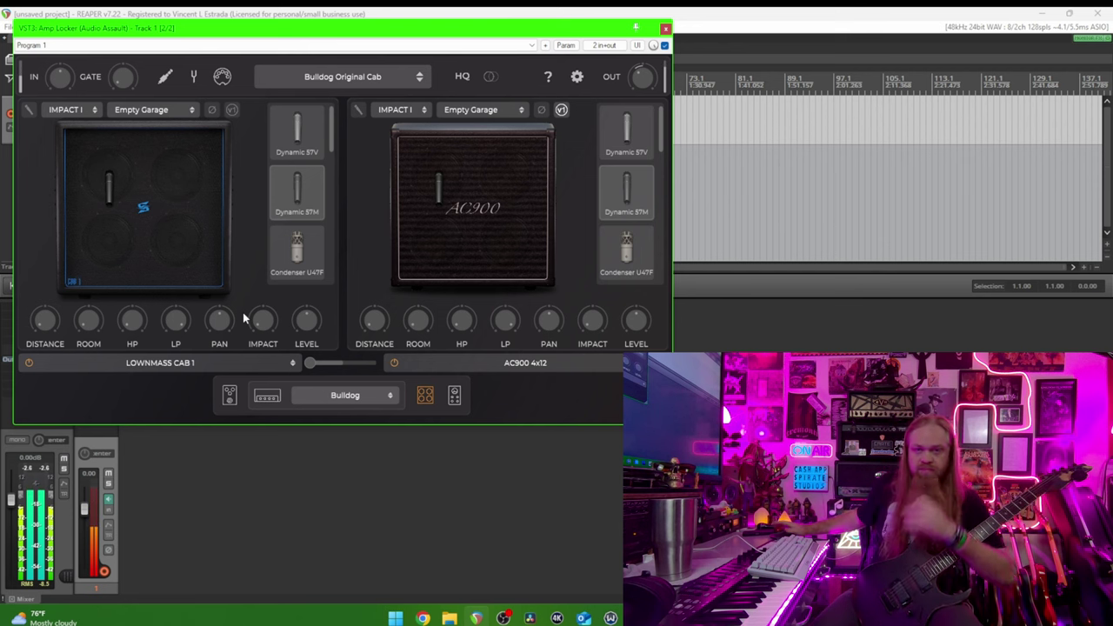
Raise the Bulldog amp's master Depth well above its midpoint, then return to the cabinets
click(261, 401)
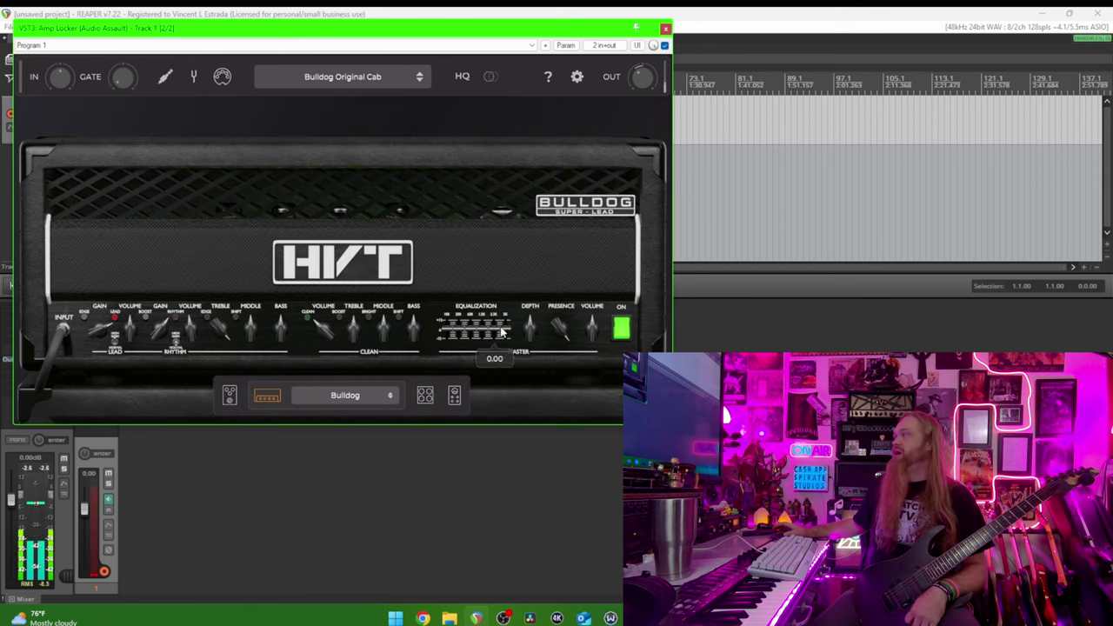
drag(534, 327, 532, 300)
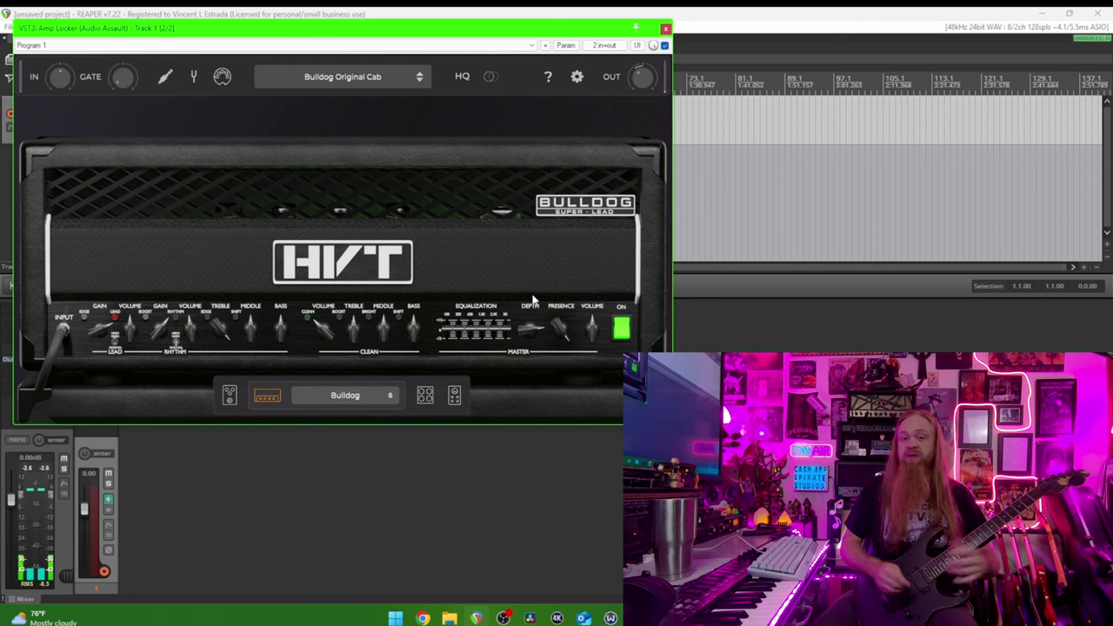
click(424, 395)
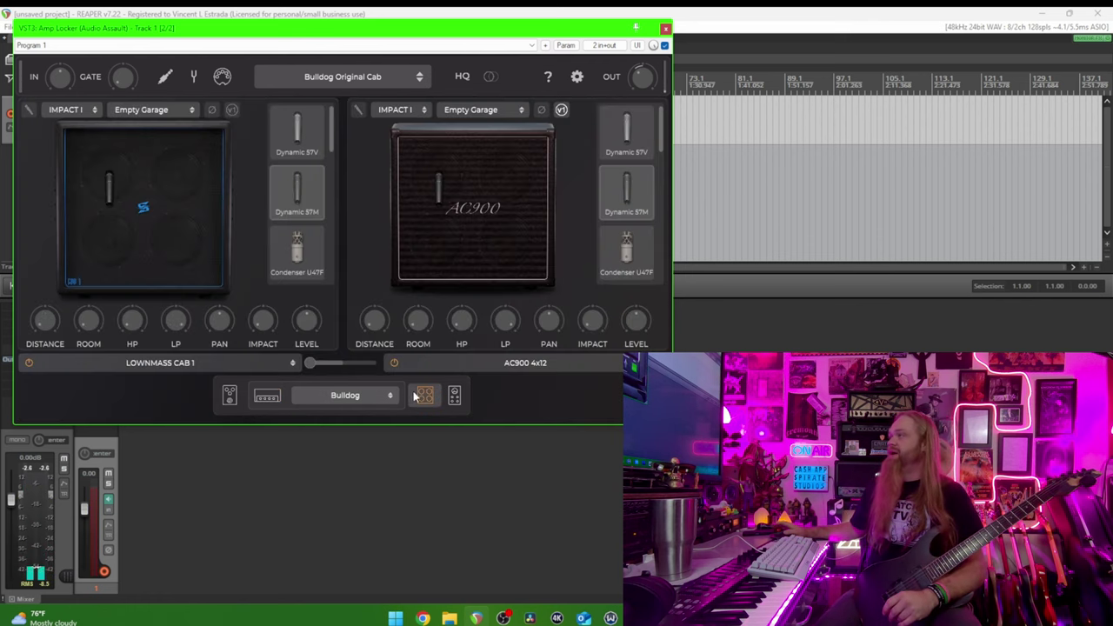
Audition LOWNMASS CAB 2 in the first cabinet slot, then load LOWNMASS CAB 3 in its place
click(218, 364)
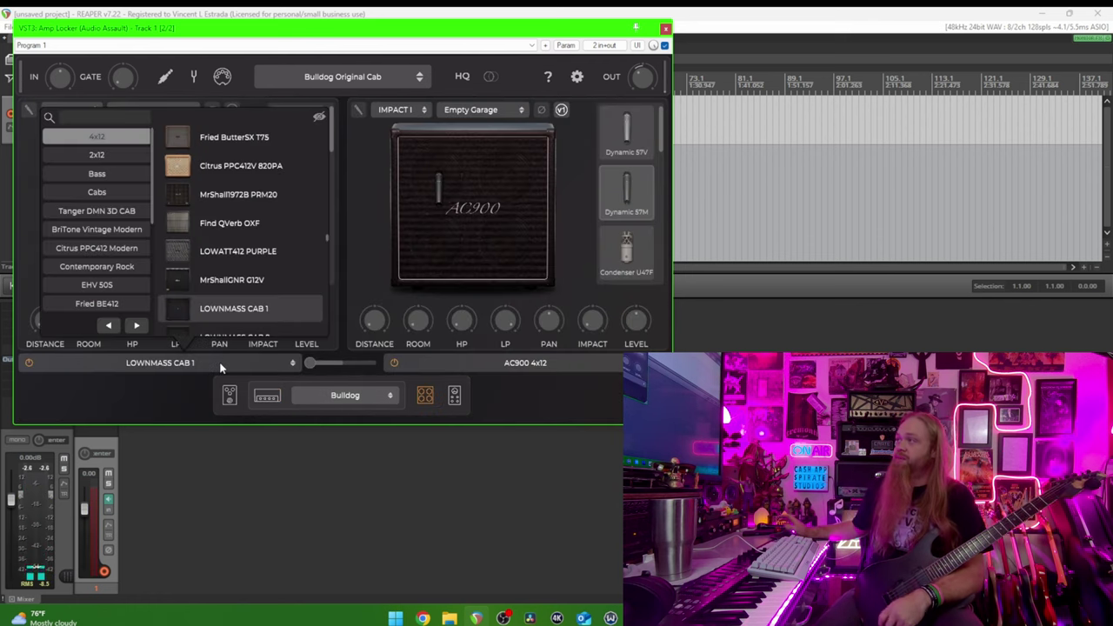
scroll(244, 307, down, 1)
click(245, 308)
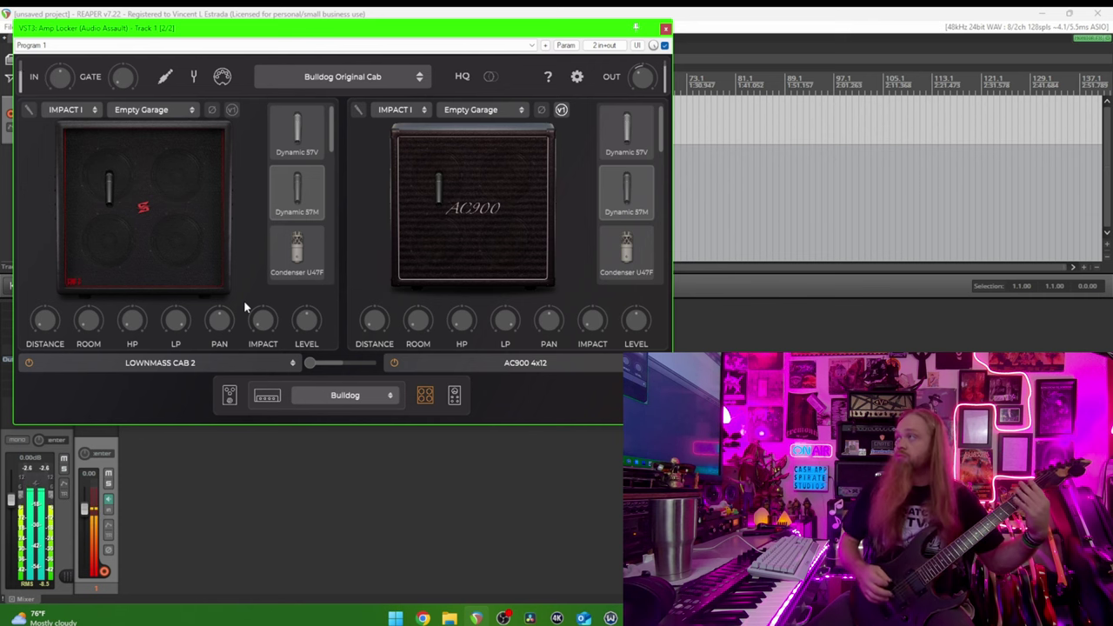
click(220, 366)
click(241, 323)
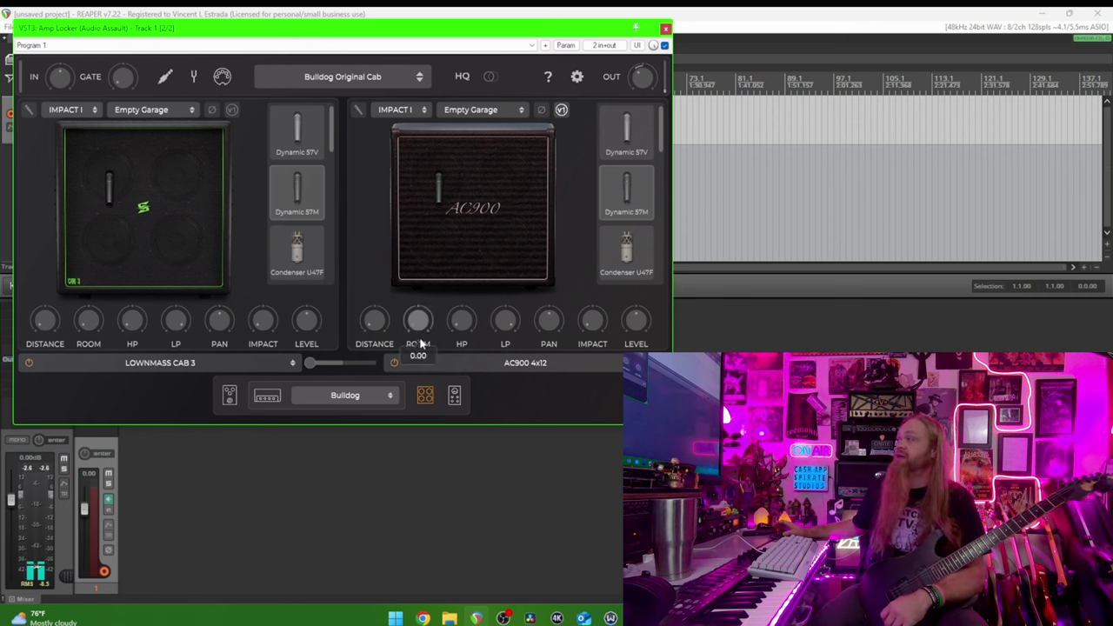
Save the current amp and cabinet setup as a user preset named Bulldog EVH Sounding and close the preset browser
click(268, 396)
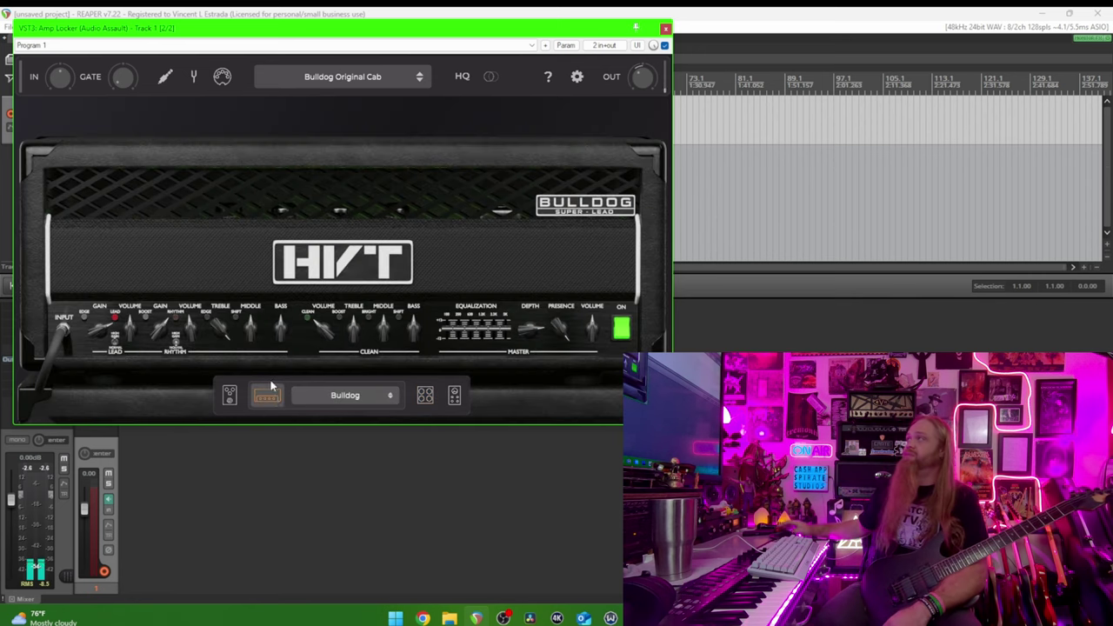
click(365, 80)
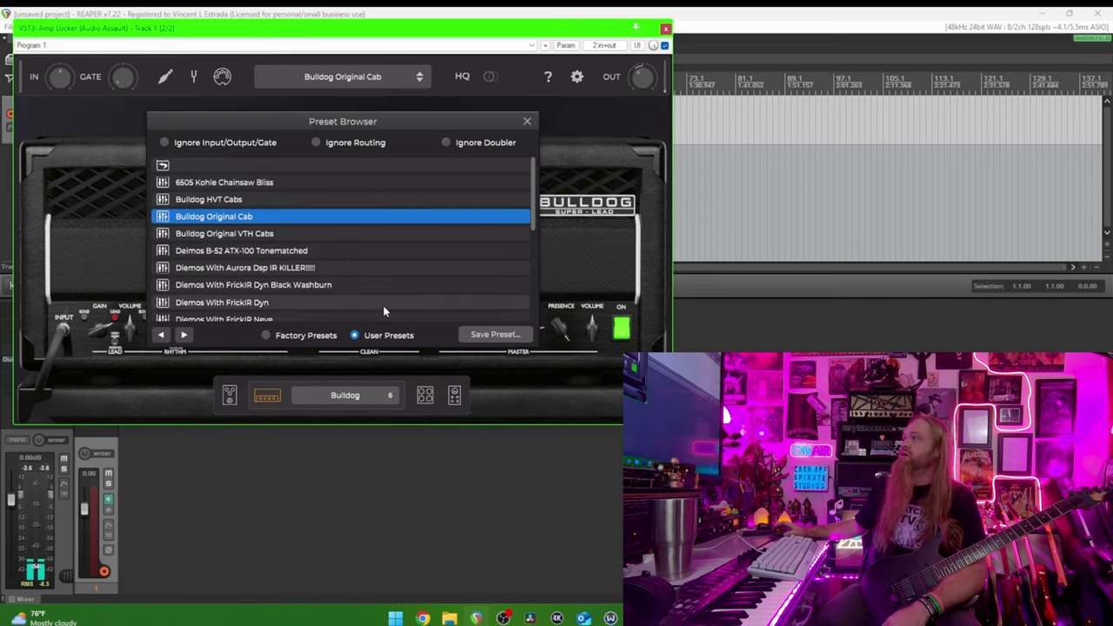
click(481, 335)
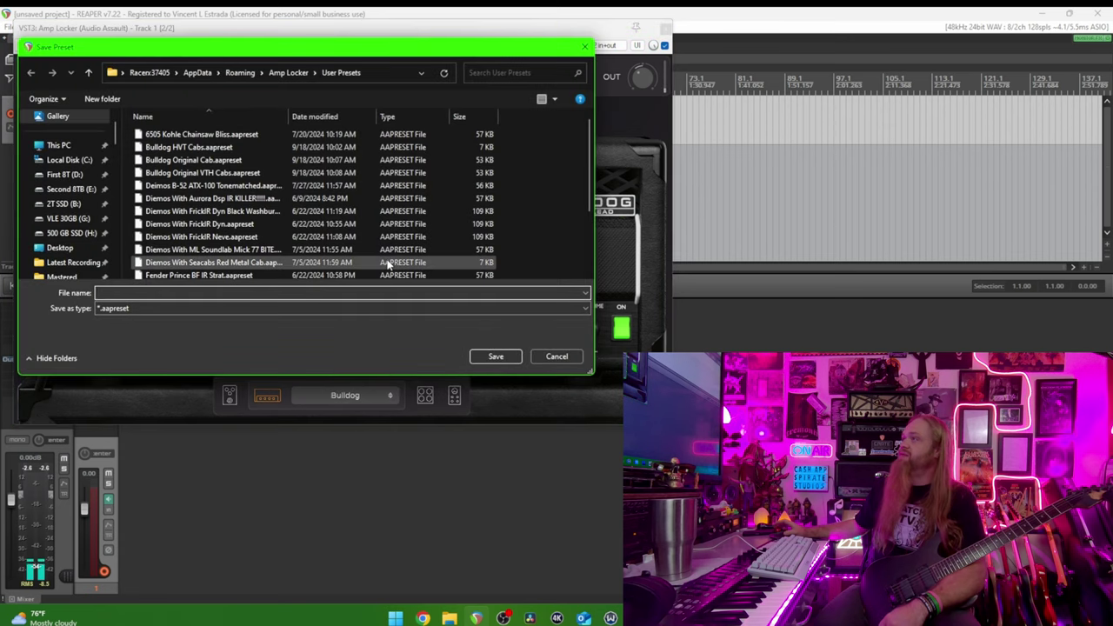
text(Bu)
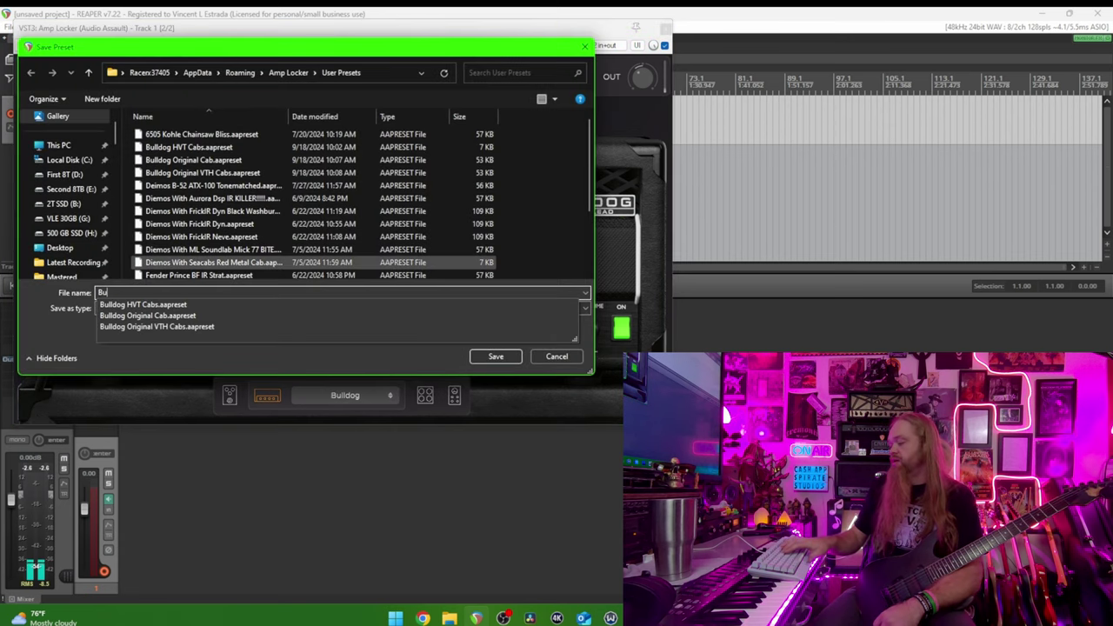
text(lldo)
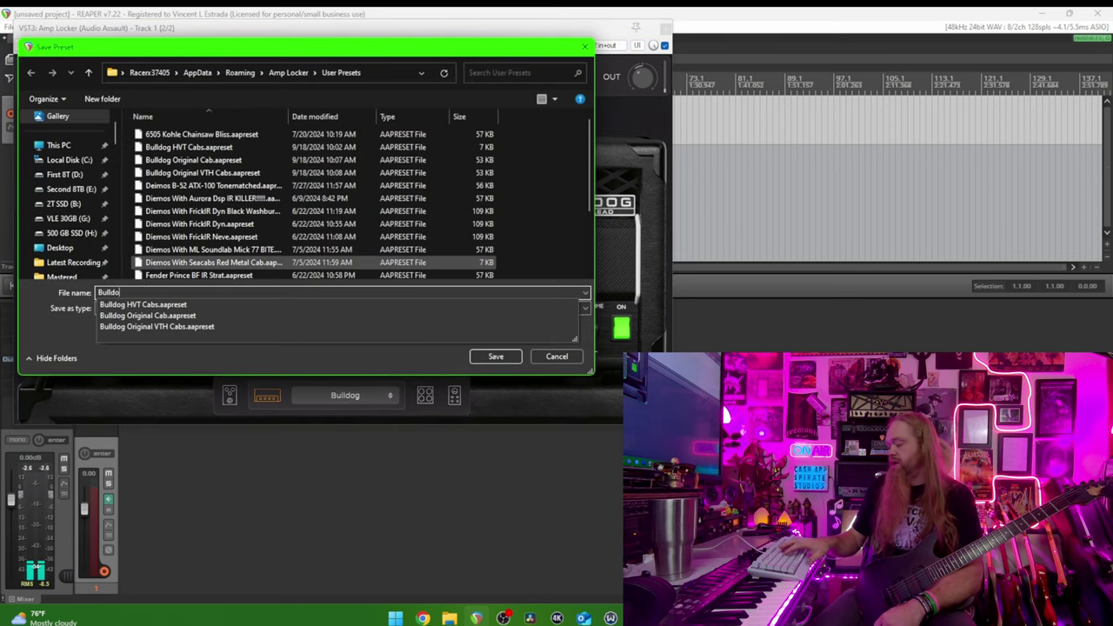
text(g)
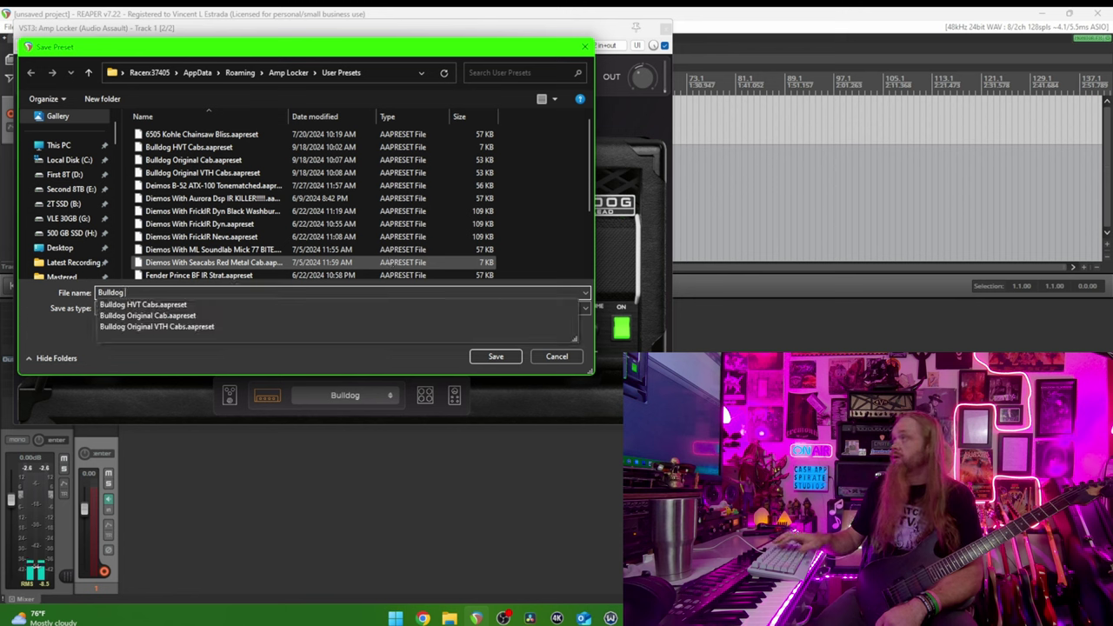
text( EV)
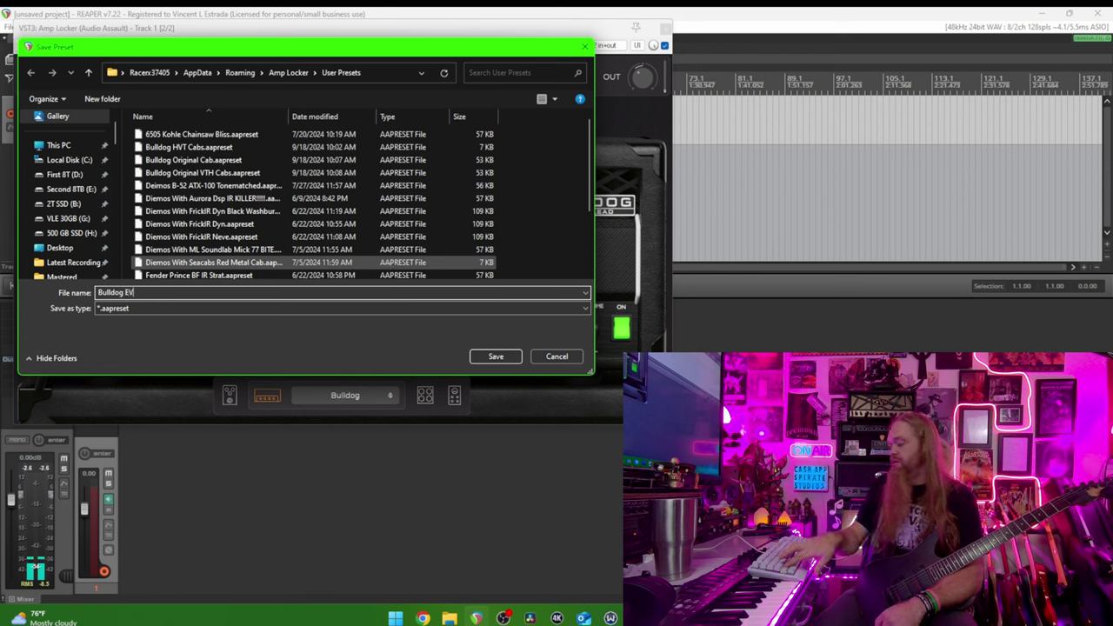
text(H)
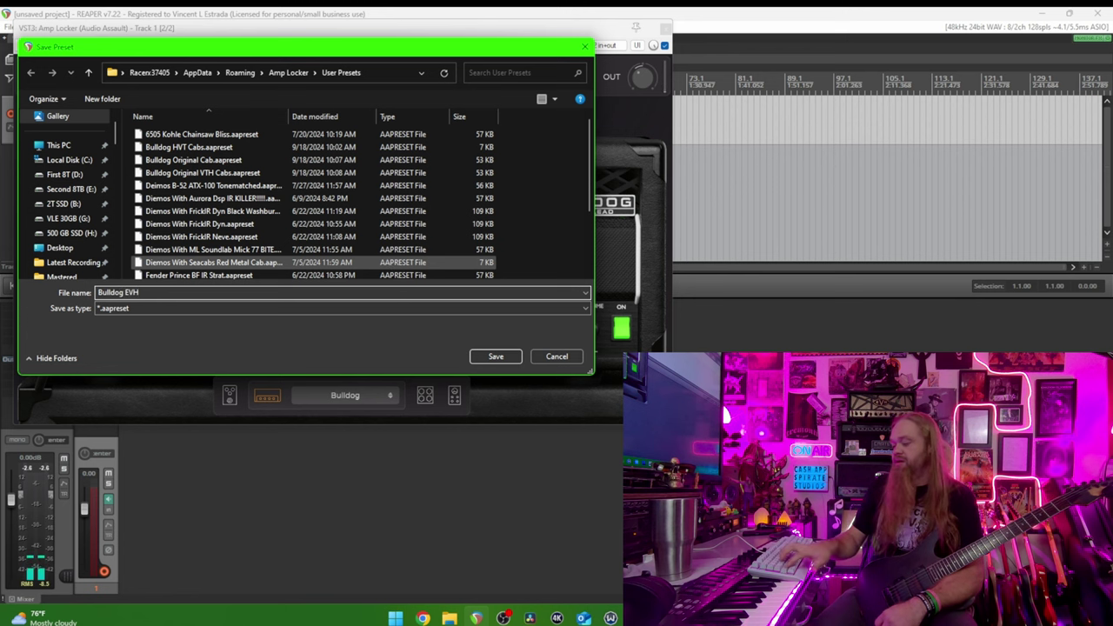
text( Sounding)
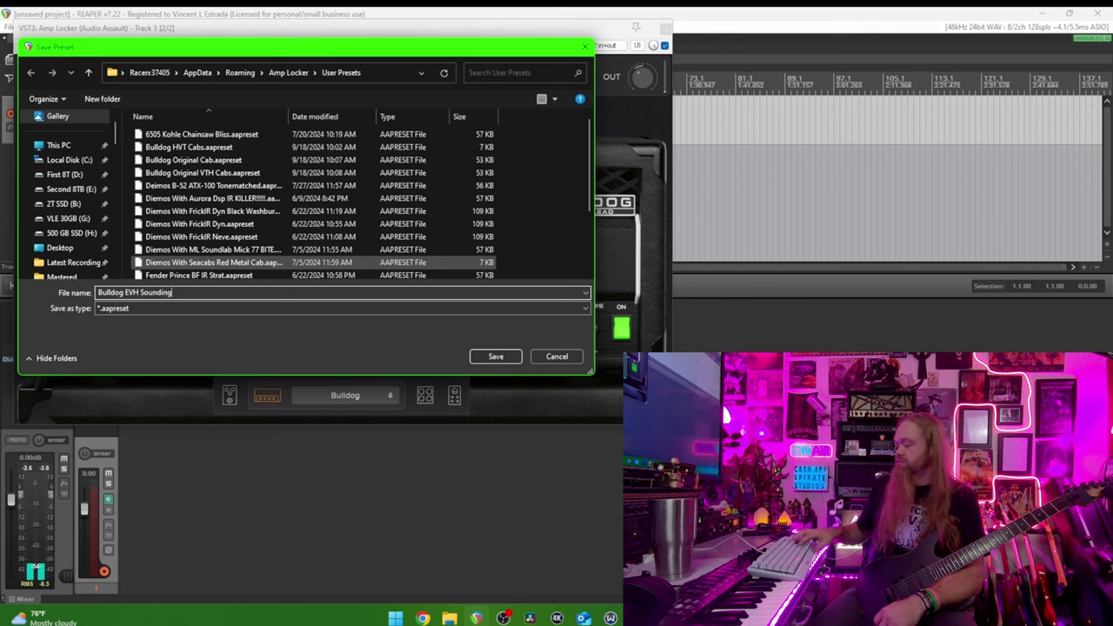
key(Return)
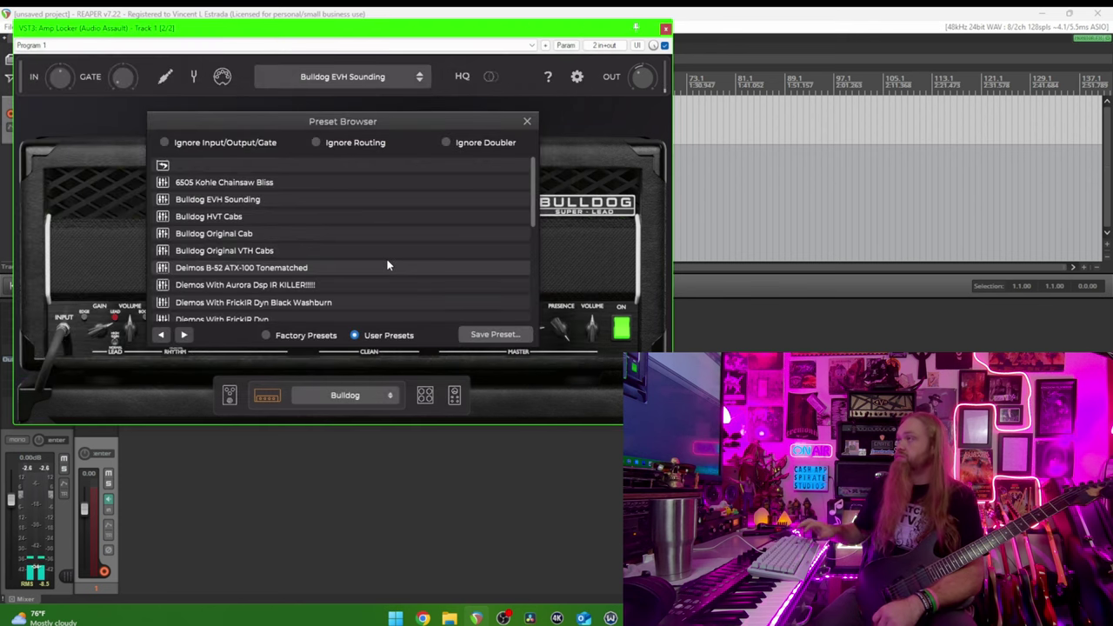
click(526, 121)
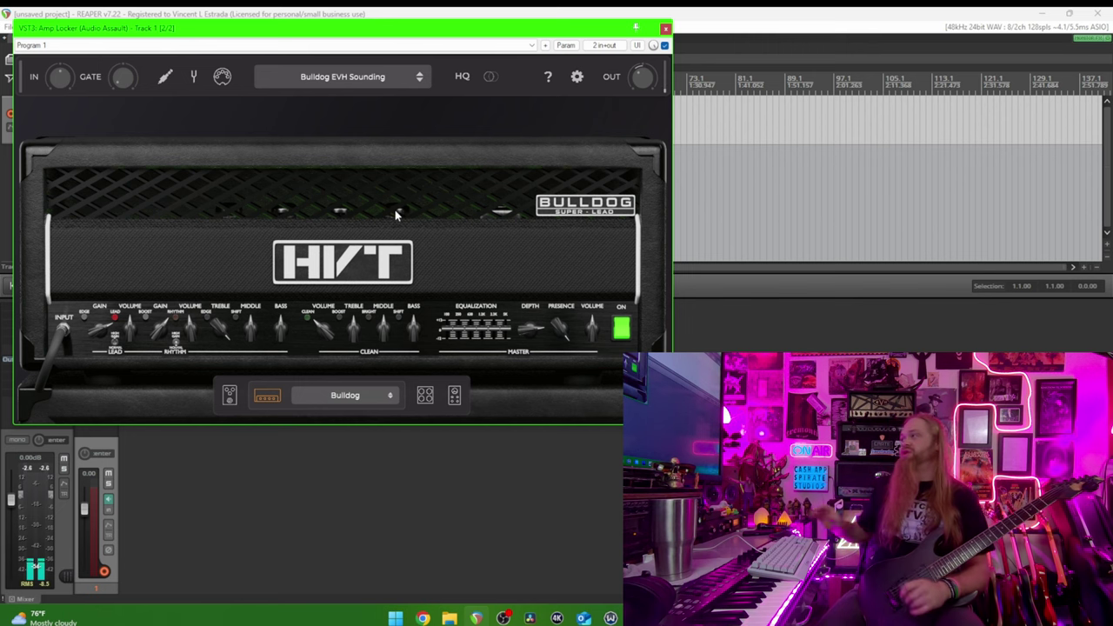
Review the cabinets used in the Bulldog EVH Sounding preset and return to the amp head
click(425, 394)
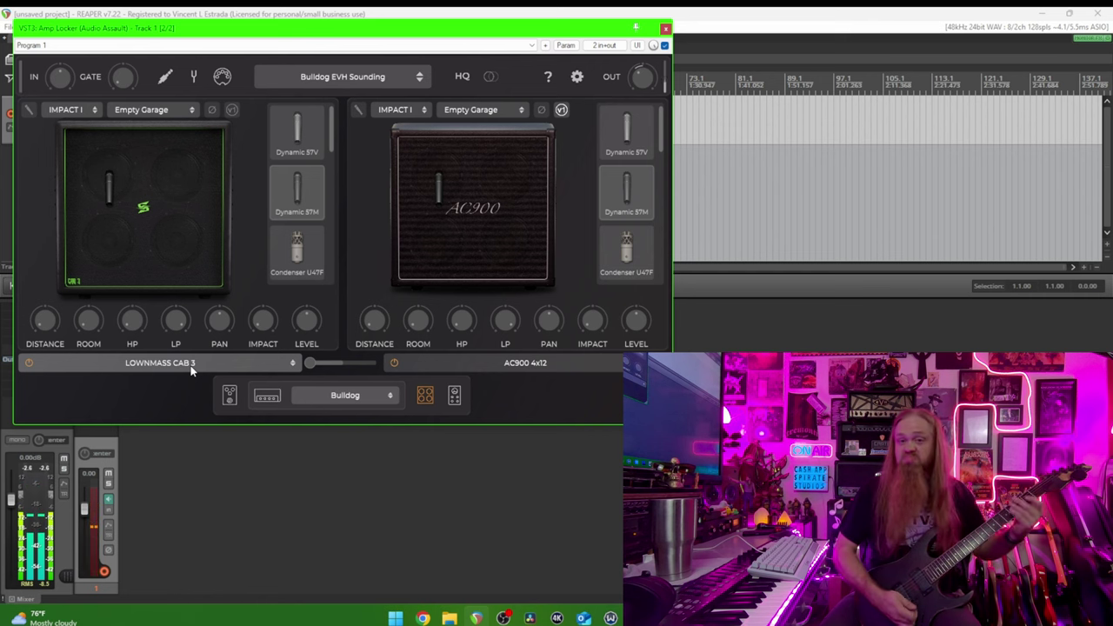
click(263, 396)
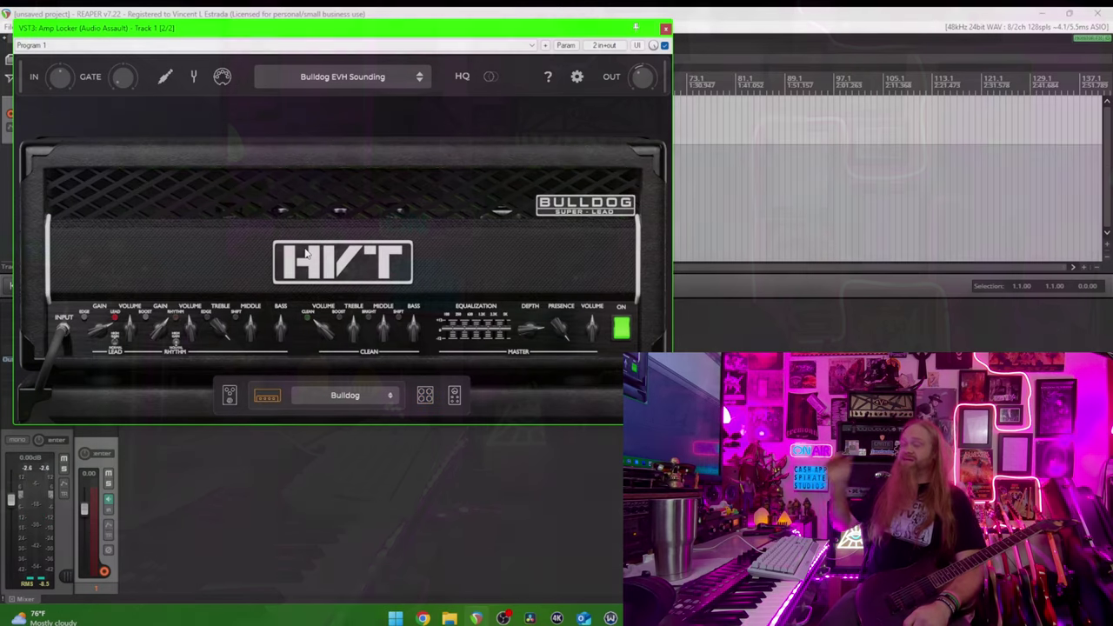